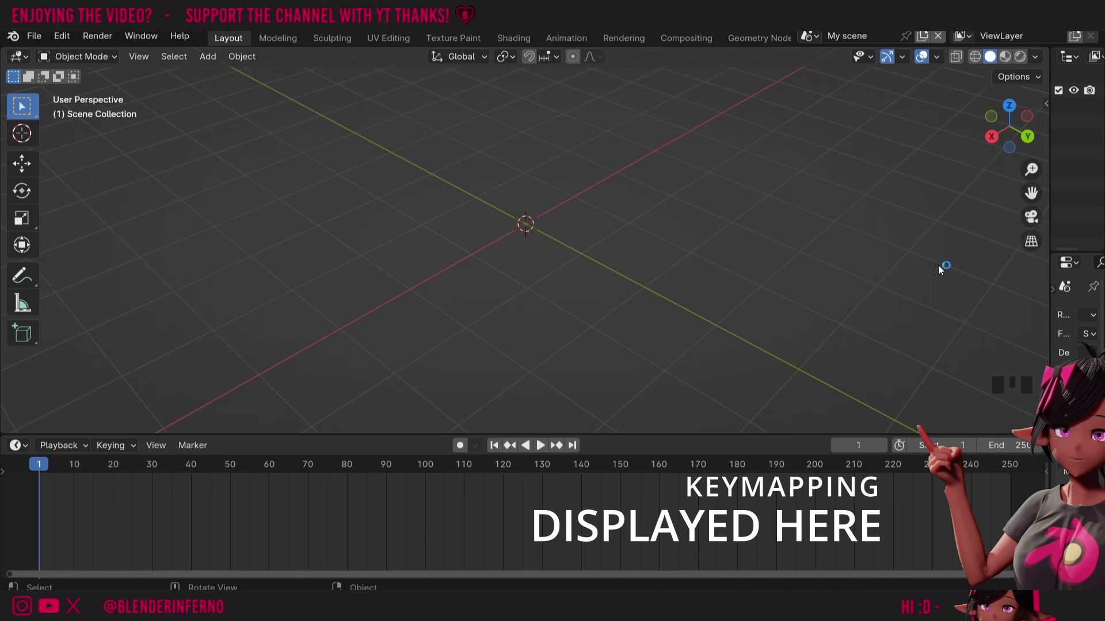
Add a cube mesh at the world origin.
click(939, 267)
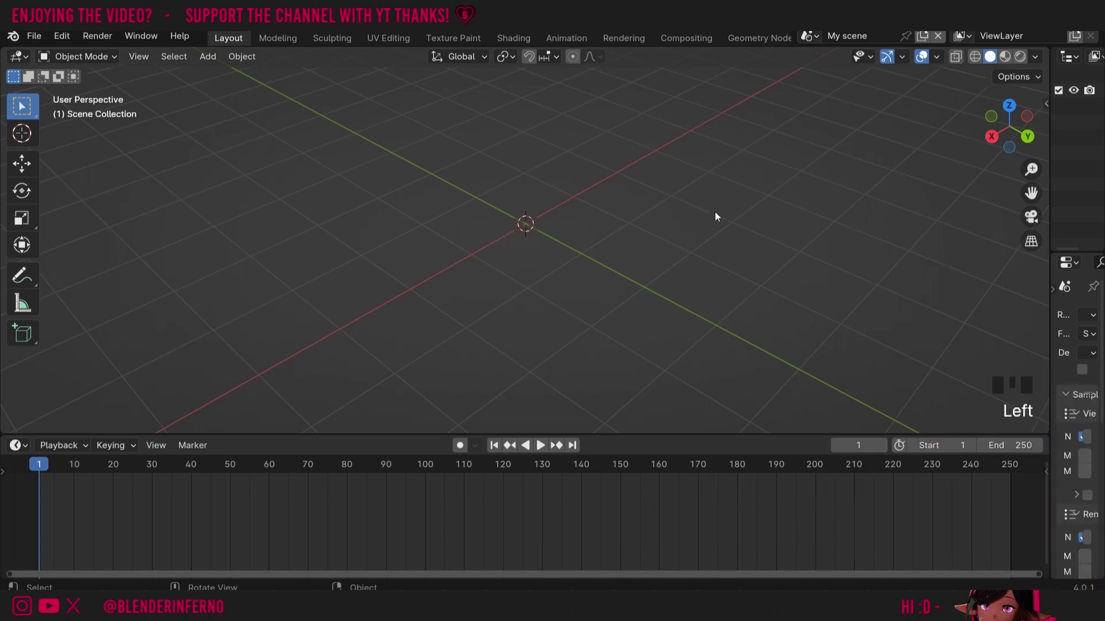
key(shift+a)
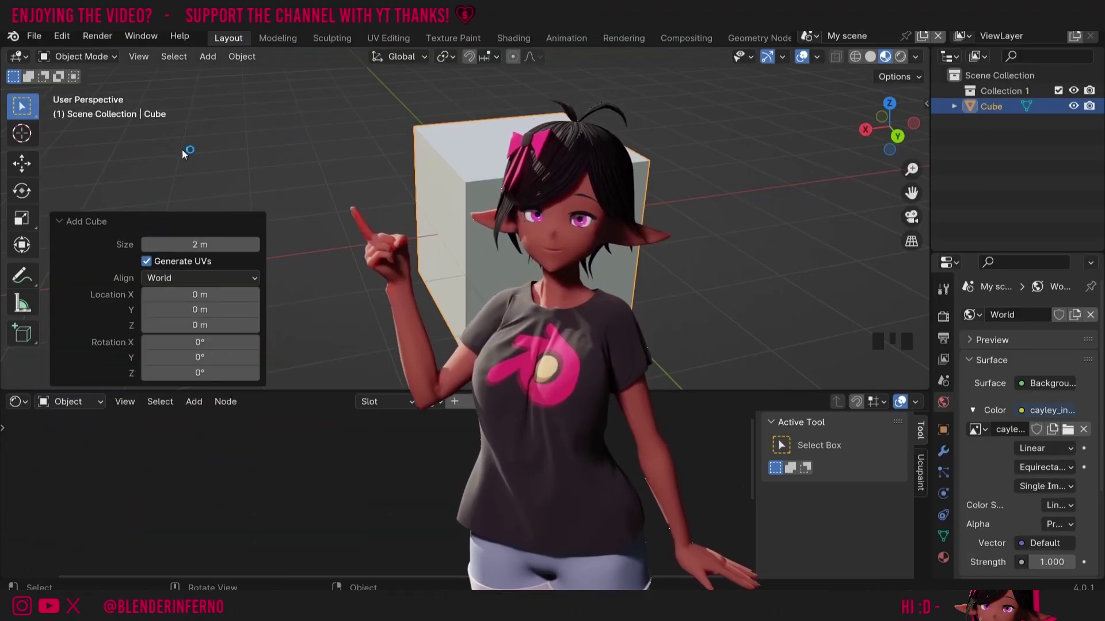
Split the 3D viewport into two areas and set the new area to the UV Editor.
drag(1, 49, 234, 52)
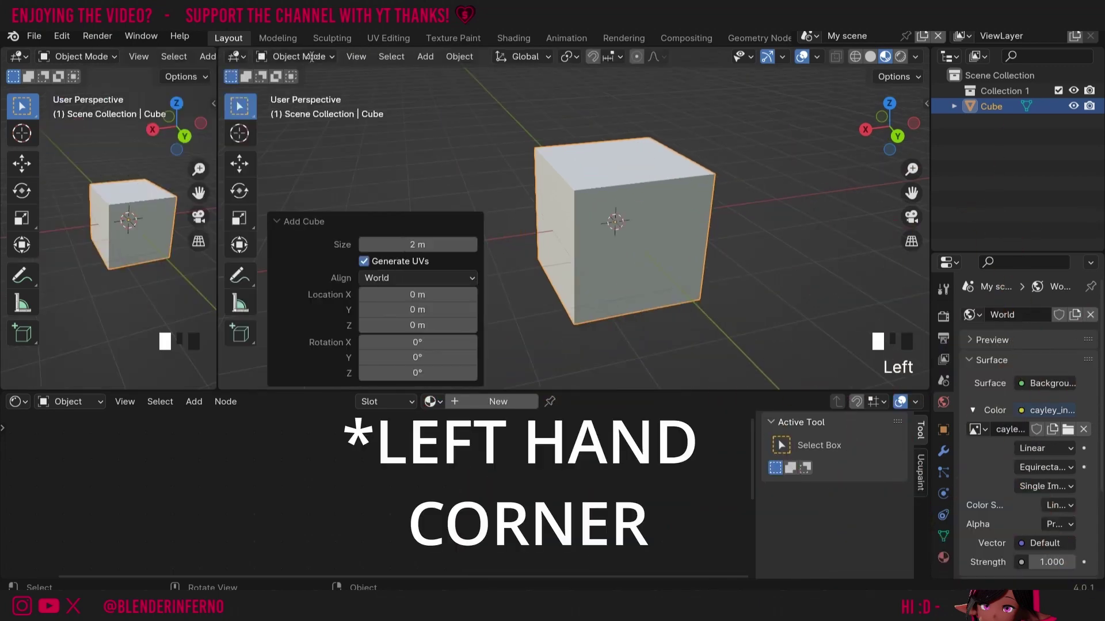
drag(311, 56, 346, 56)
click(20, 59)
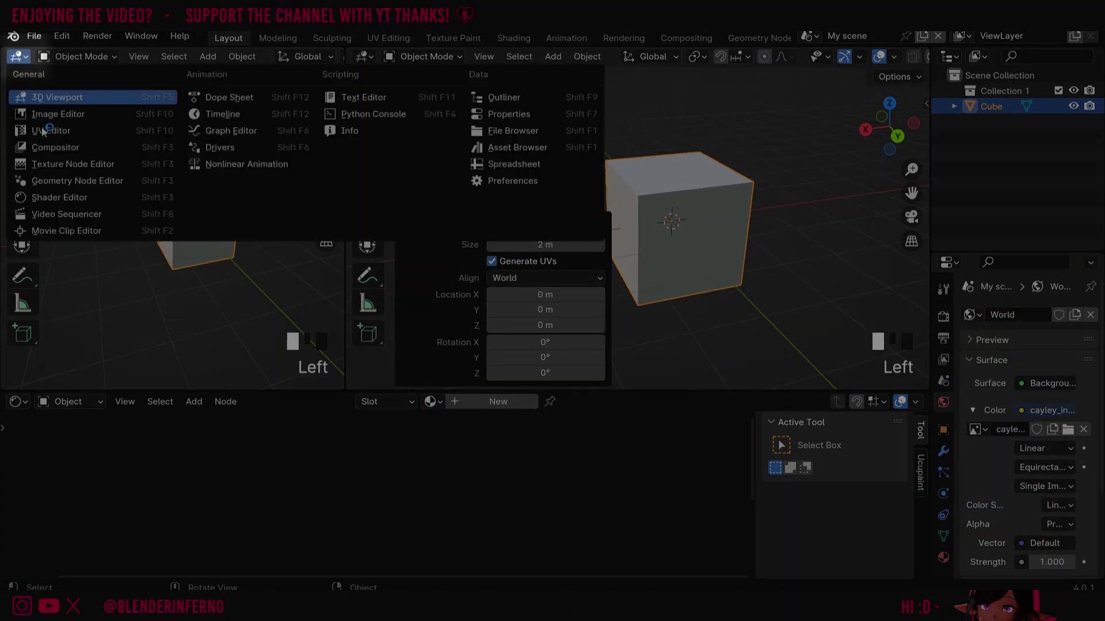
click(43, 131)
Select all of the cube's faces in Edit Mode and UV unwrap them.
key(Tab)
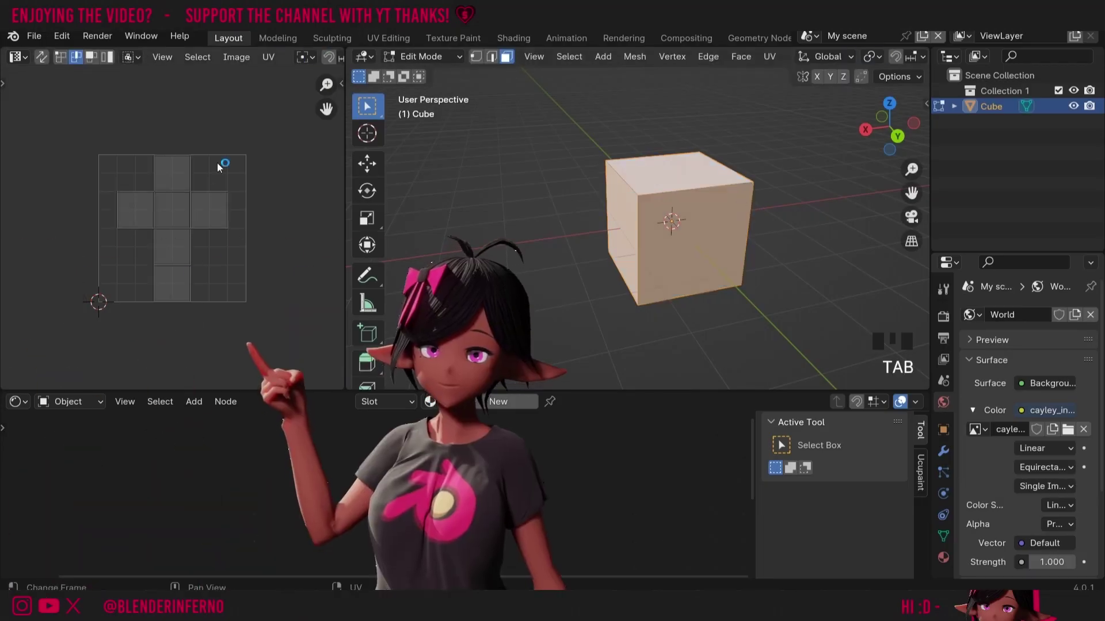
key(a)
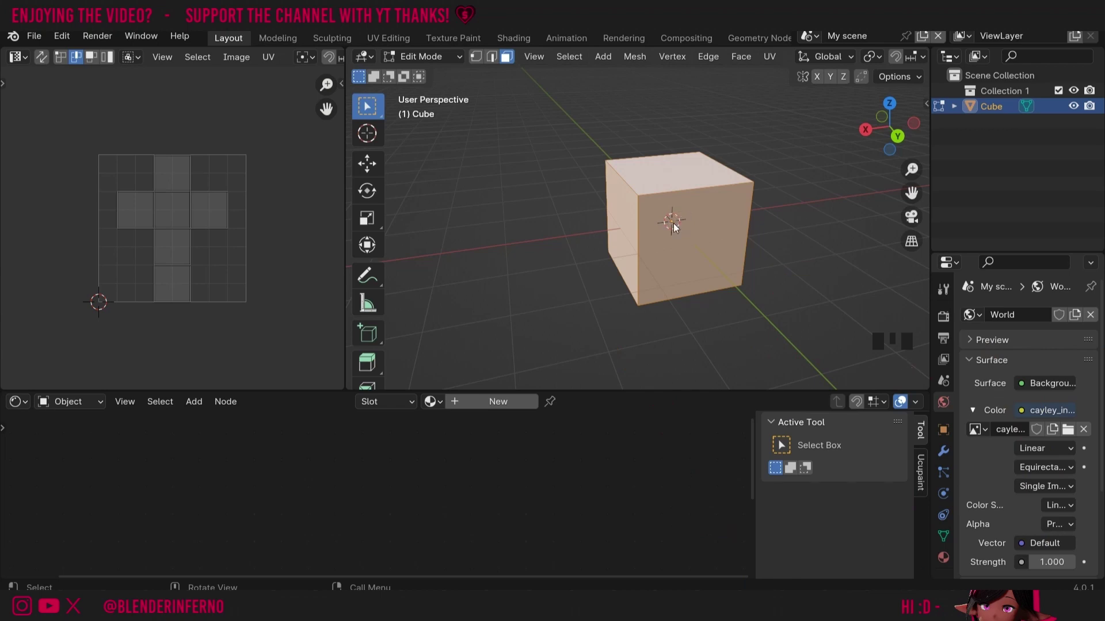
key(u)
click(604, 294)
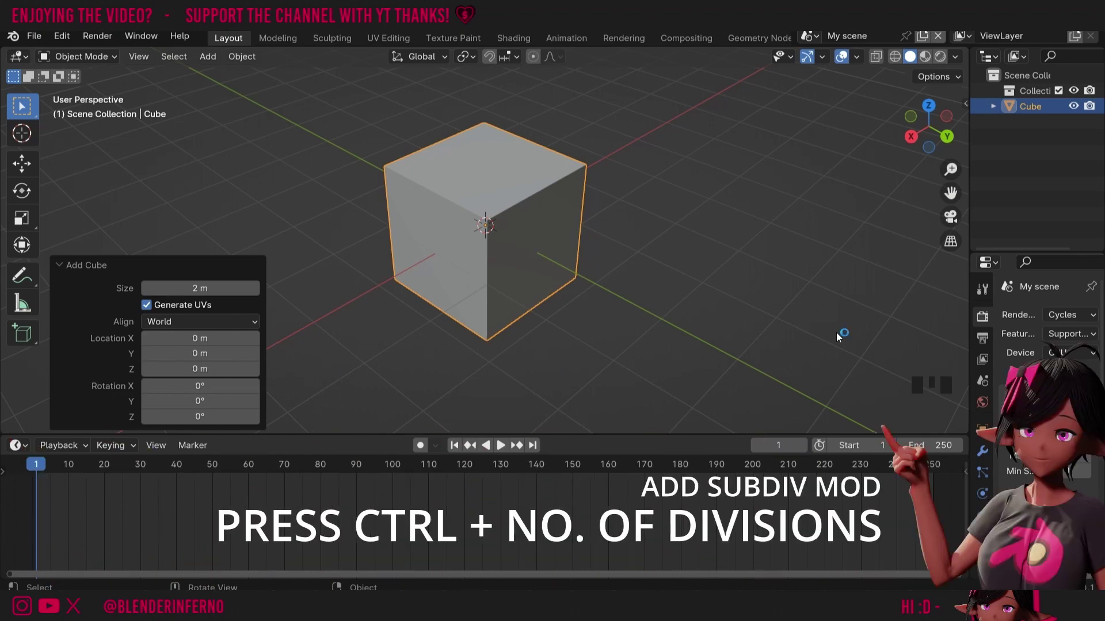
Add a Subdivision Surface modifier to the cube at level 1, raise its level, and apply the modifier.
key(ctrl+1)
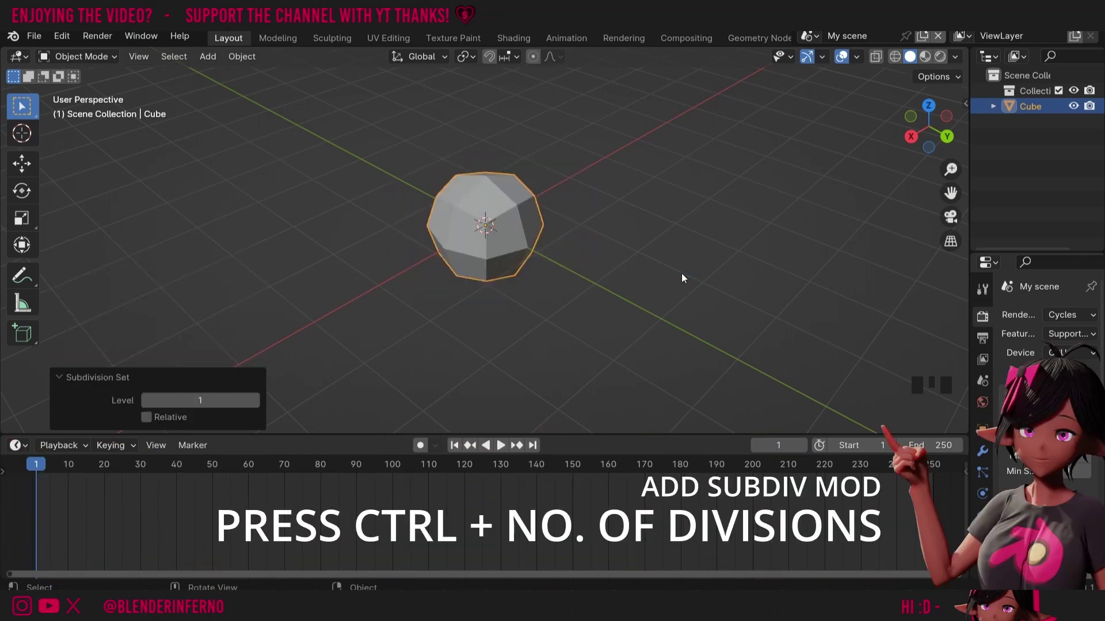
click(982, 451)
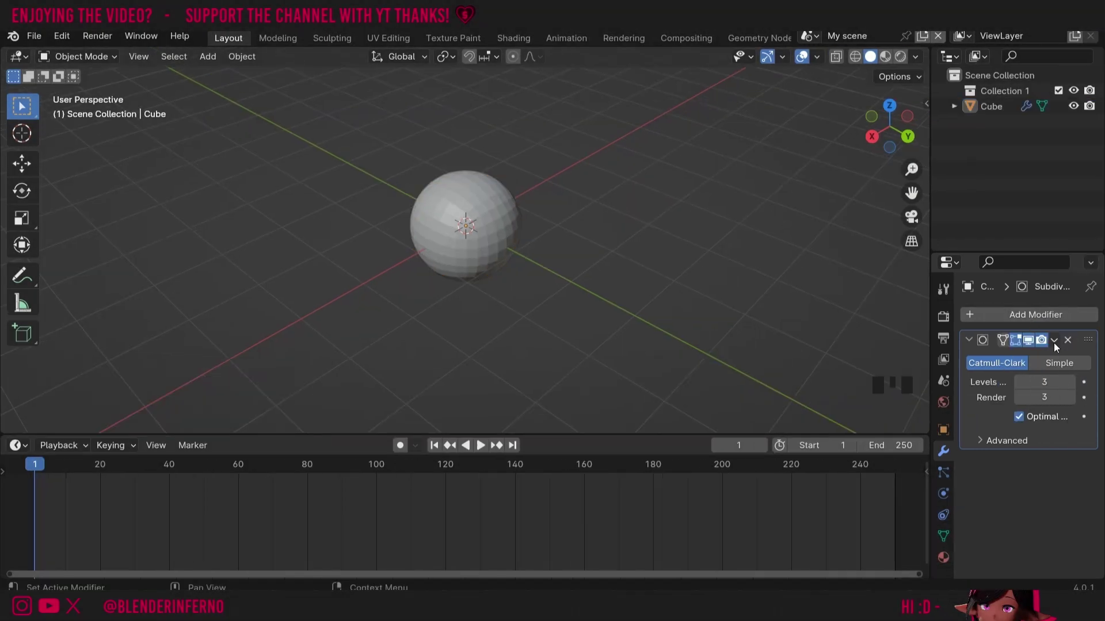
click(1054, 341)
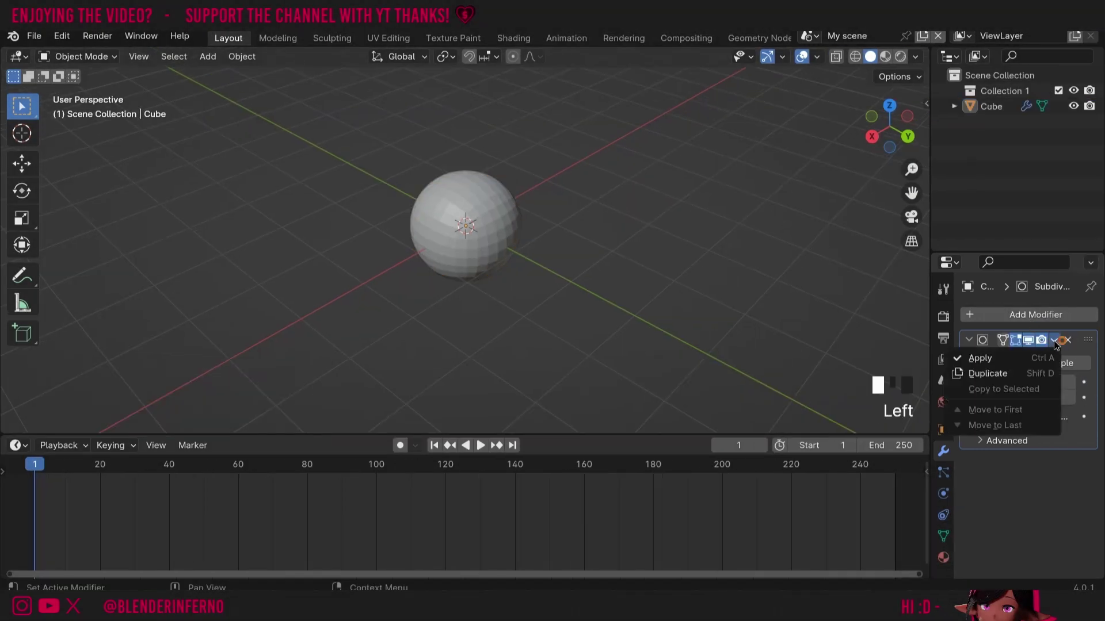
click(1007, 359)
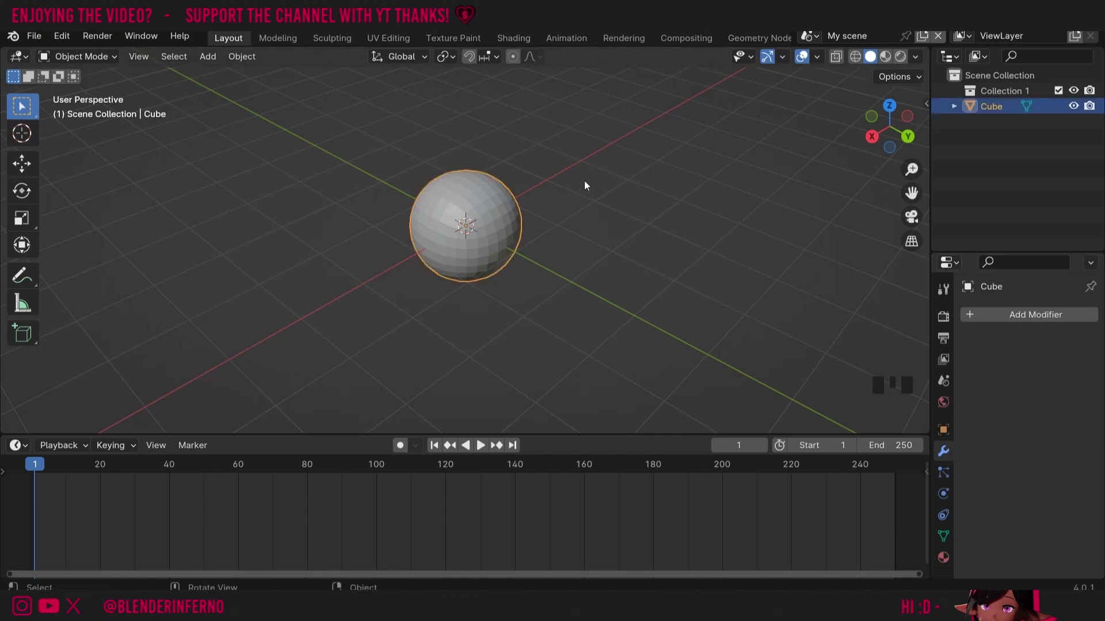
Shade the subdivided cube smooth and run the To Sphere transform on its whole mesh in Edit Mode.
right_click(496, 195)
click(488, 195)
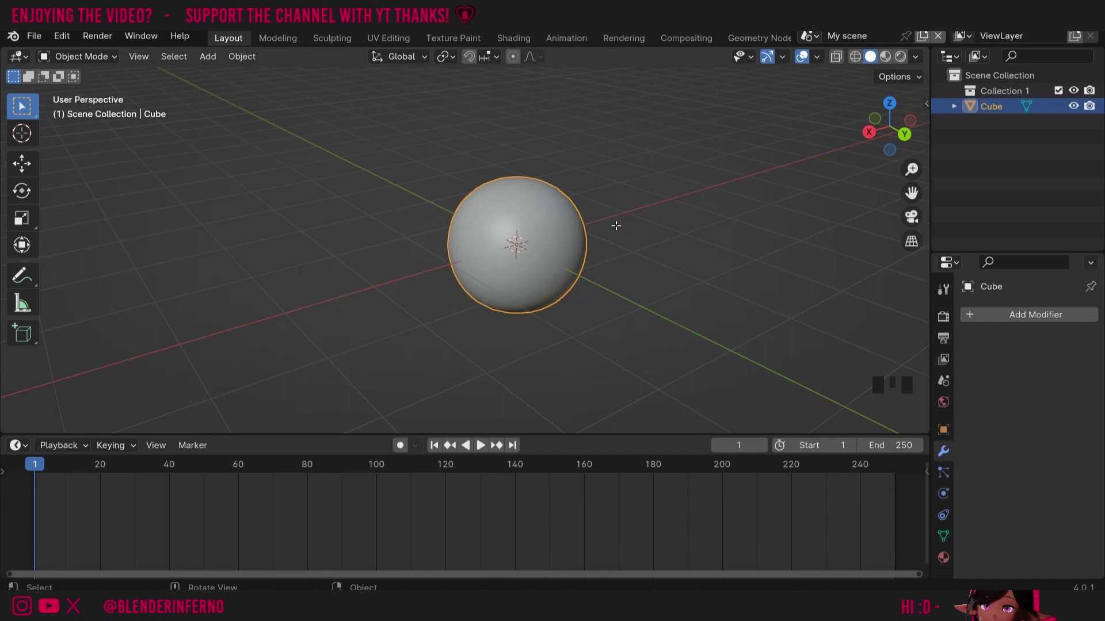
key(Tab)
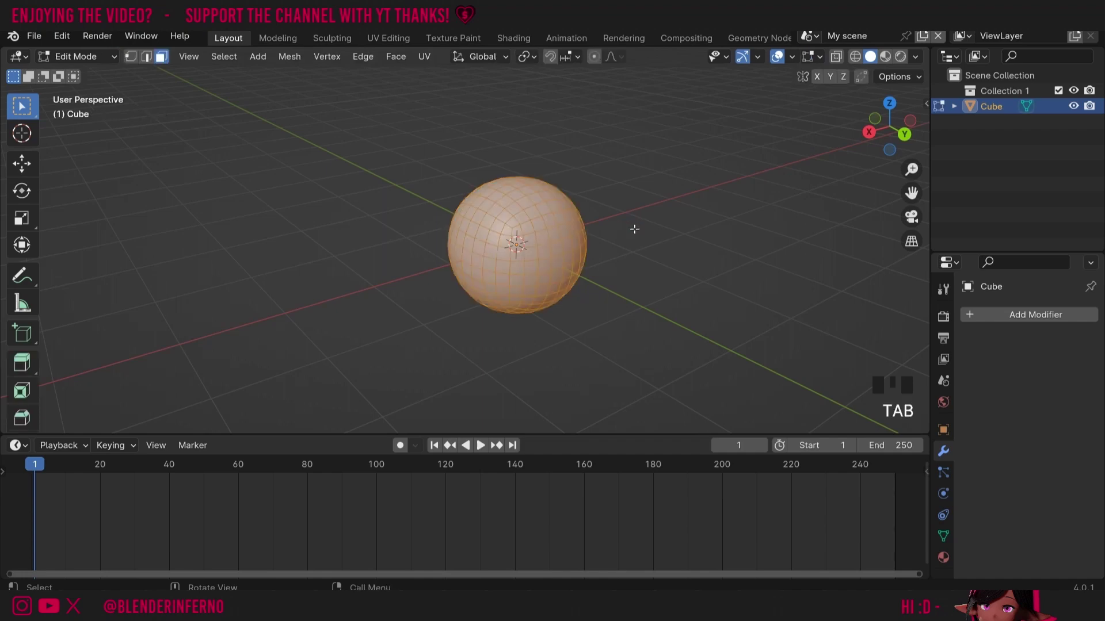
click(290, 57)
mouse_move(406, 96)
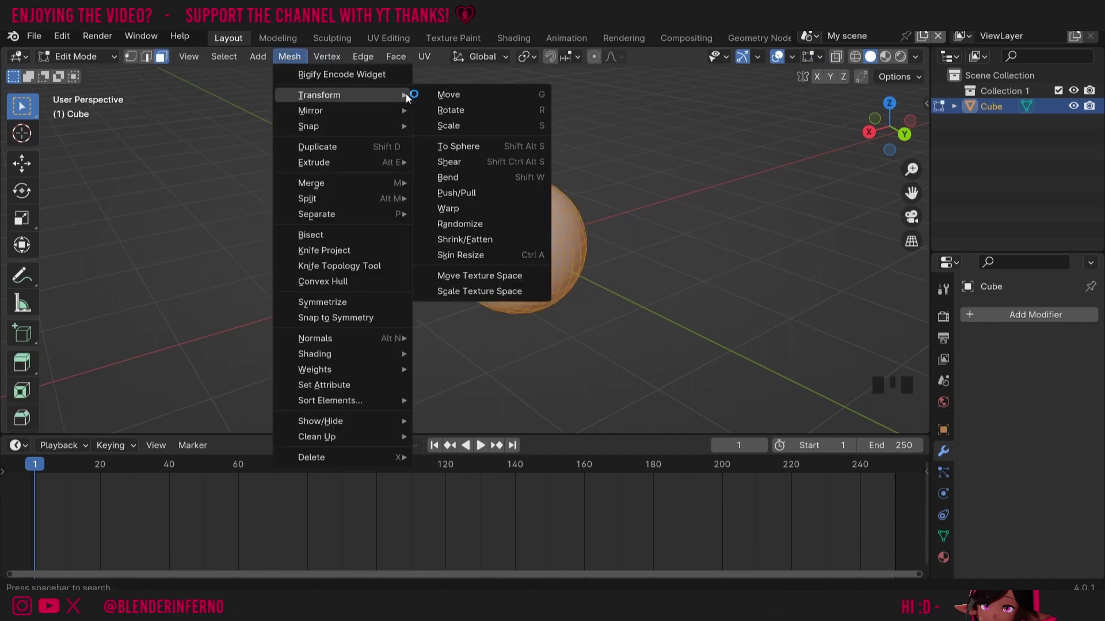
click(457, 147)
key(Return)
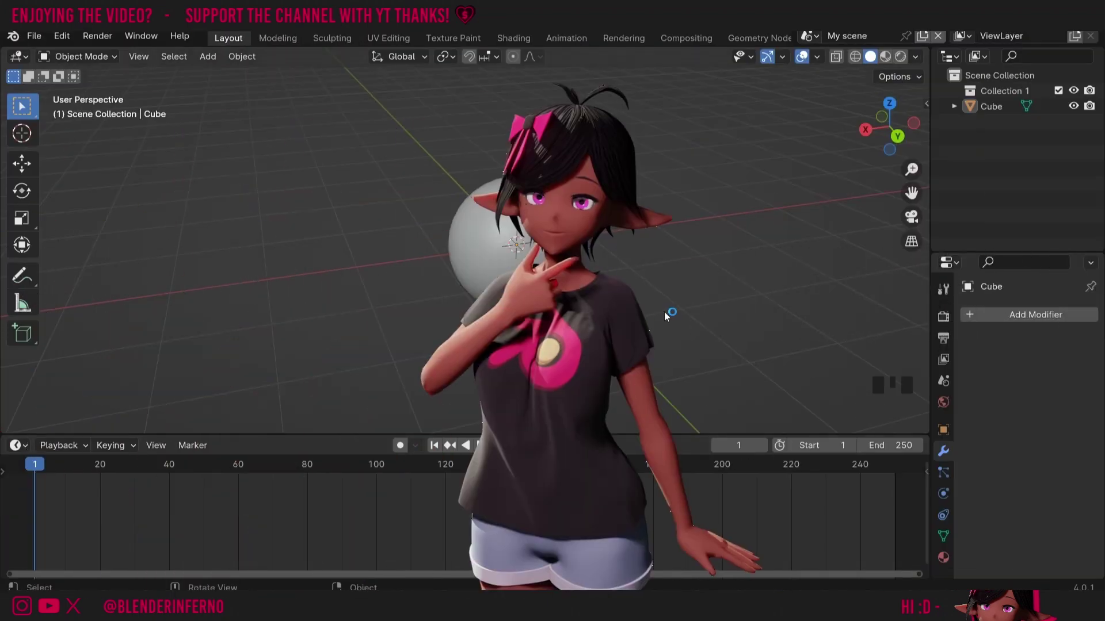
Change the timeline area to an enlarged Shader Editor and create a new material for the sphere.
click(16, 446)
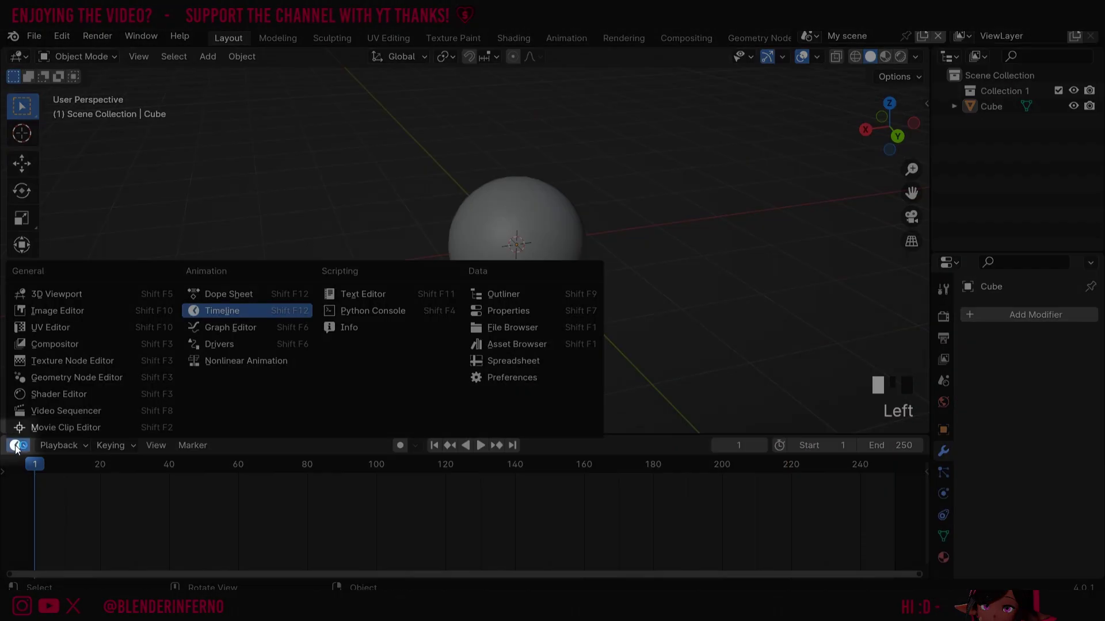
click(35, 395)
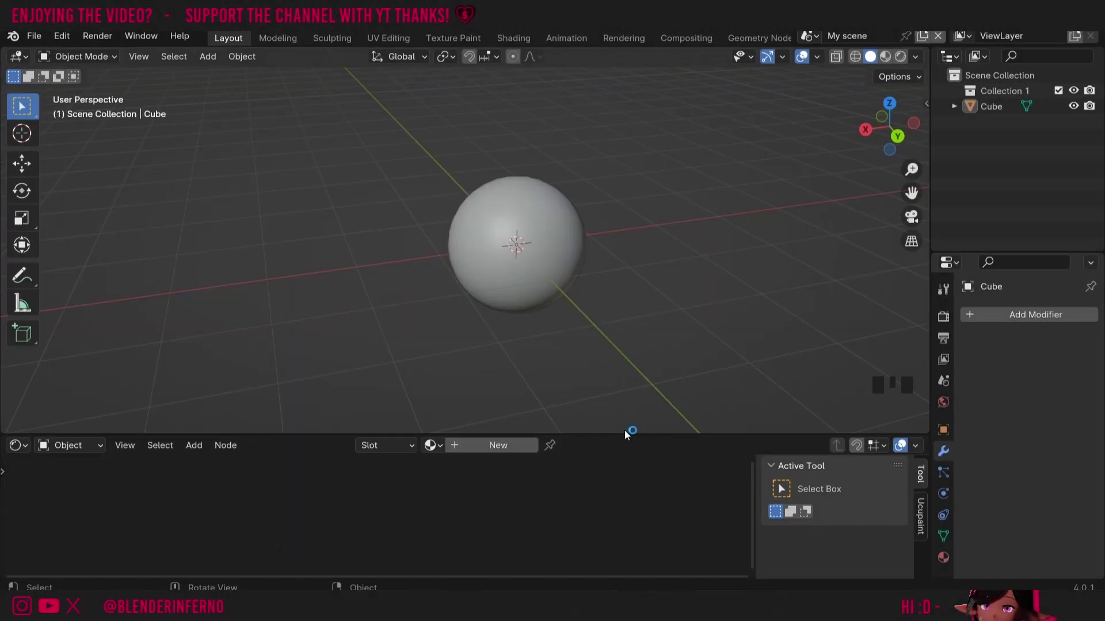
drag(623, 436, 624, 392)
click(498, 401)
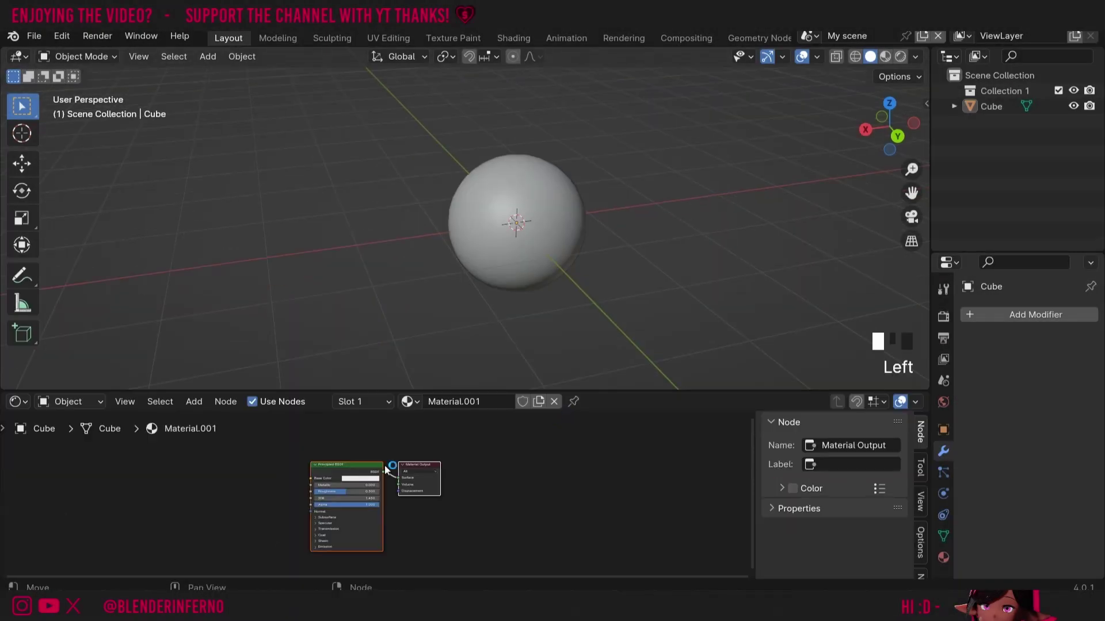
Set the Principled BSDF's base color to orange and show the viewport in Material Preview shading.
scroll(346, 473, up, 2)
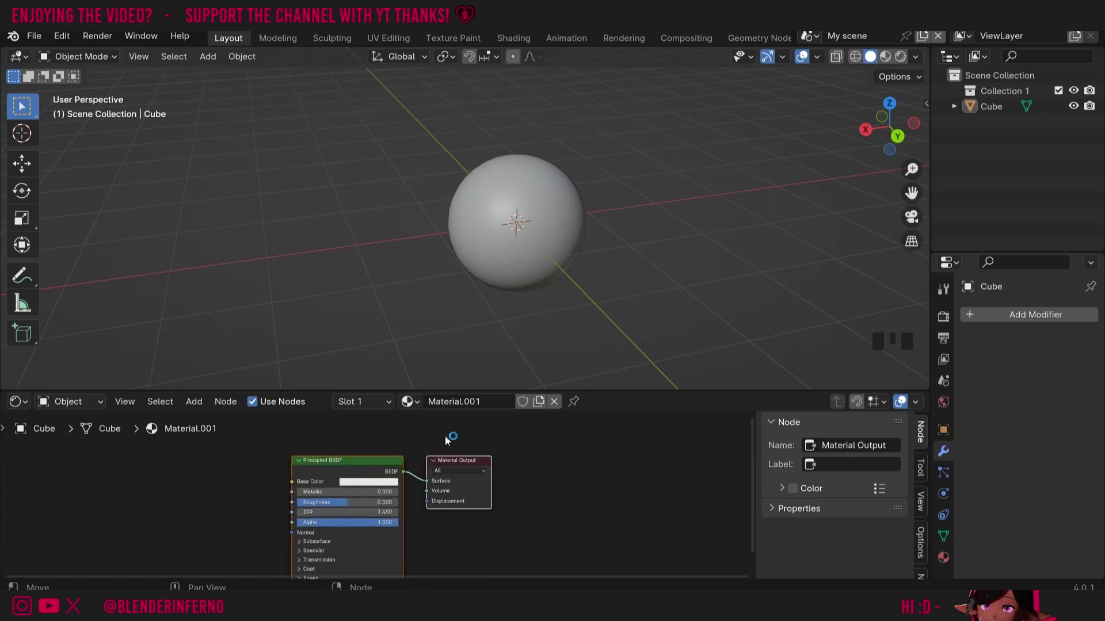
click(368, 482)
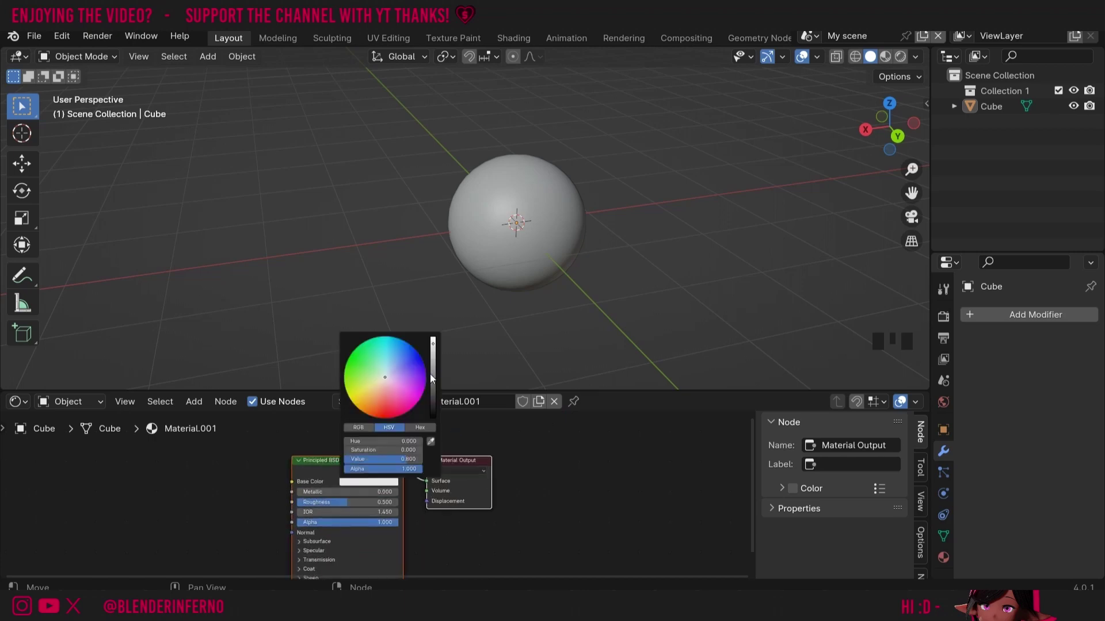
click(376, 405)
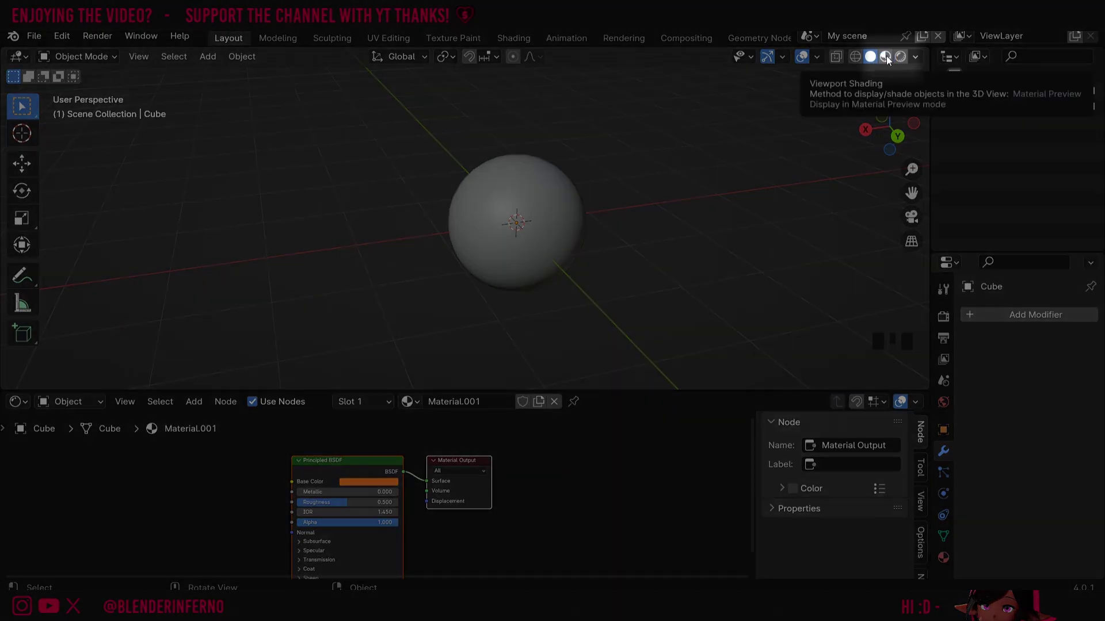
click(886, 58)
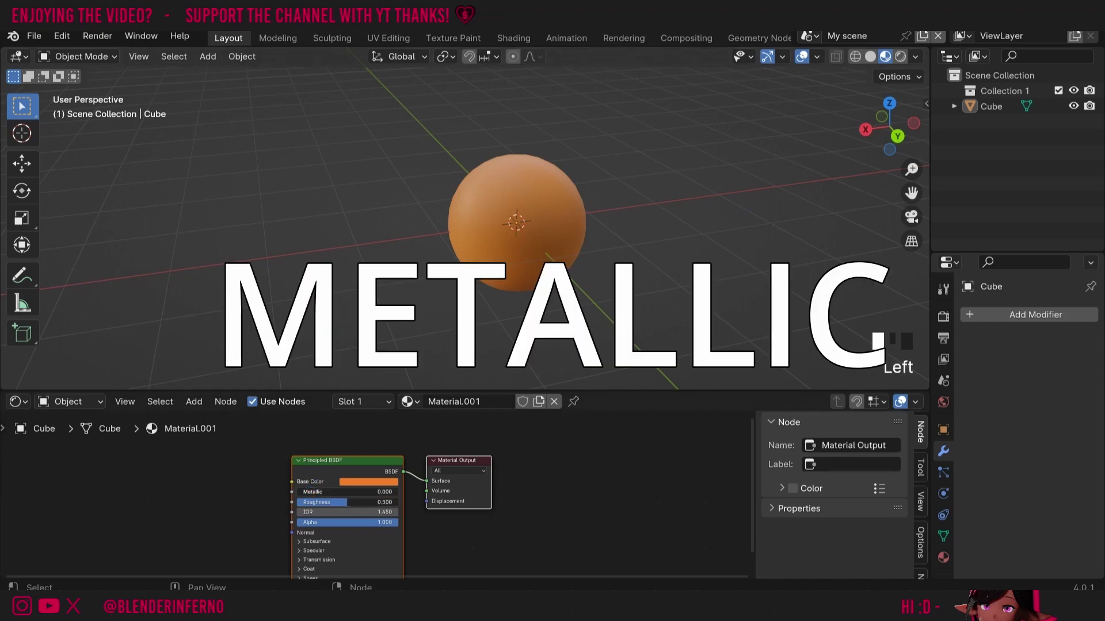
Set the Principled BSDF's metallic value to 1.000 and its base color to hex DC794D.
drag(341, 493, 397, 492)
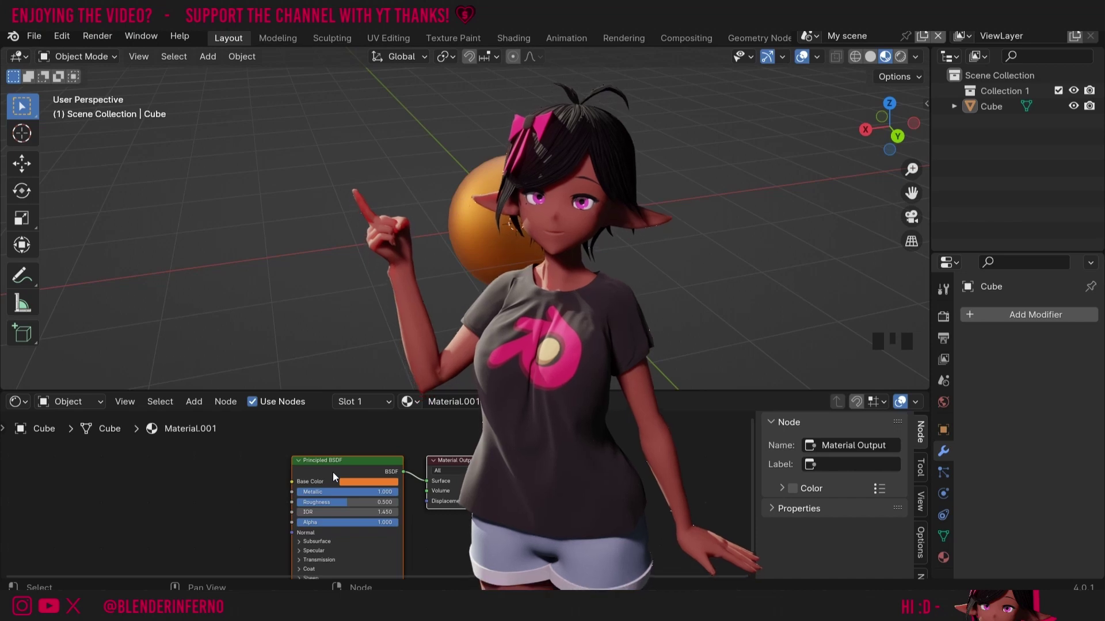
click(369, 482)
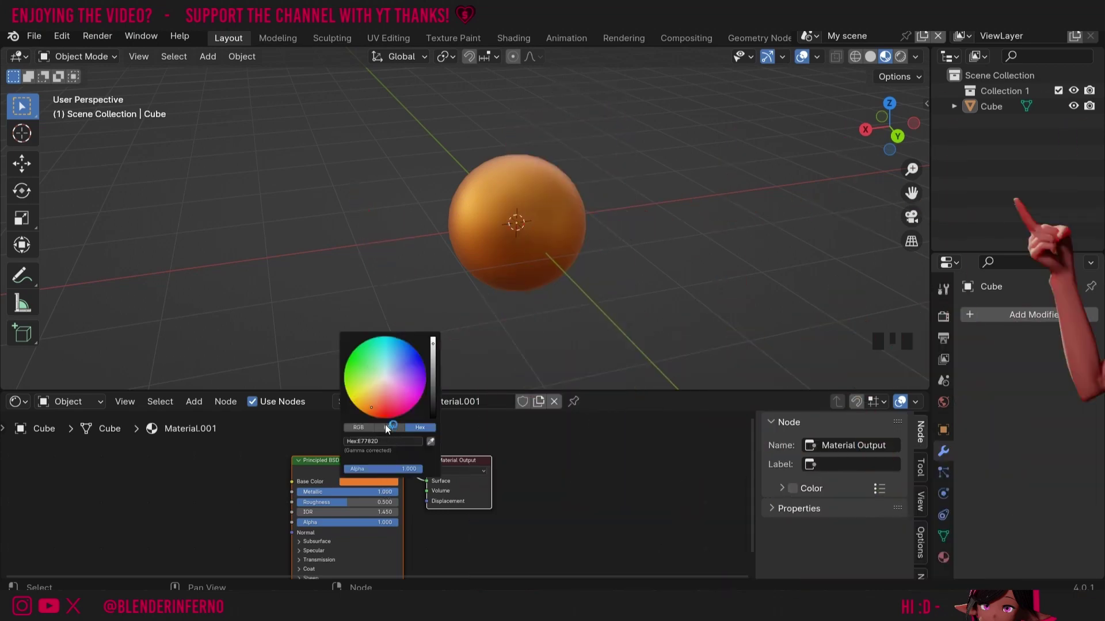
text(DC794D)
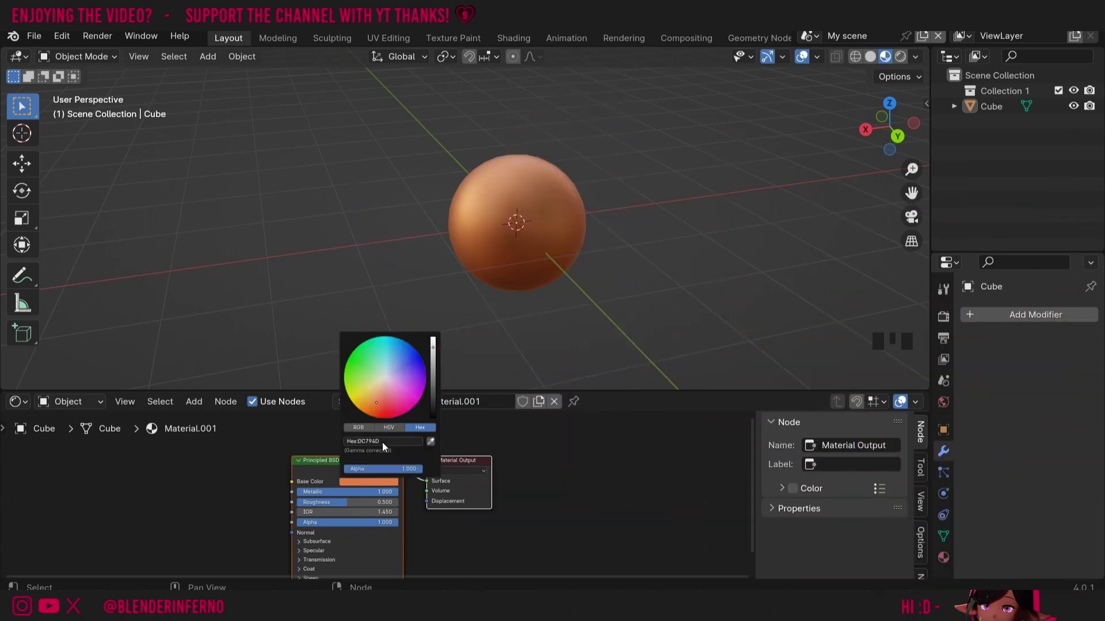
click(368, 441)
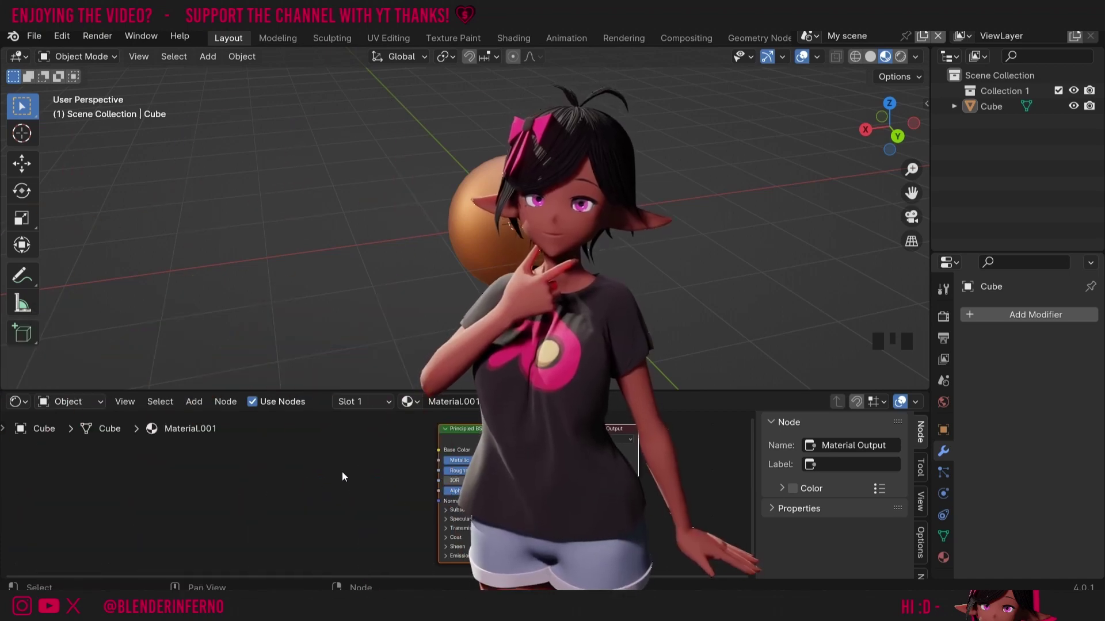
Add a Texture Coordinate node in the empty space before the Principled BSDF.
key(shift+a)
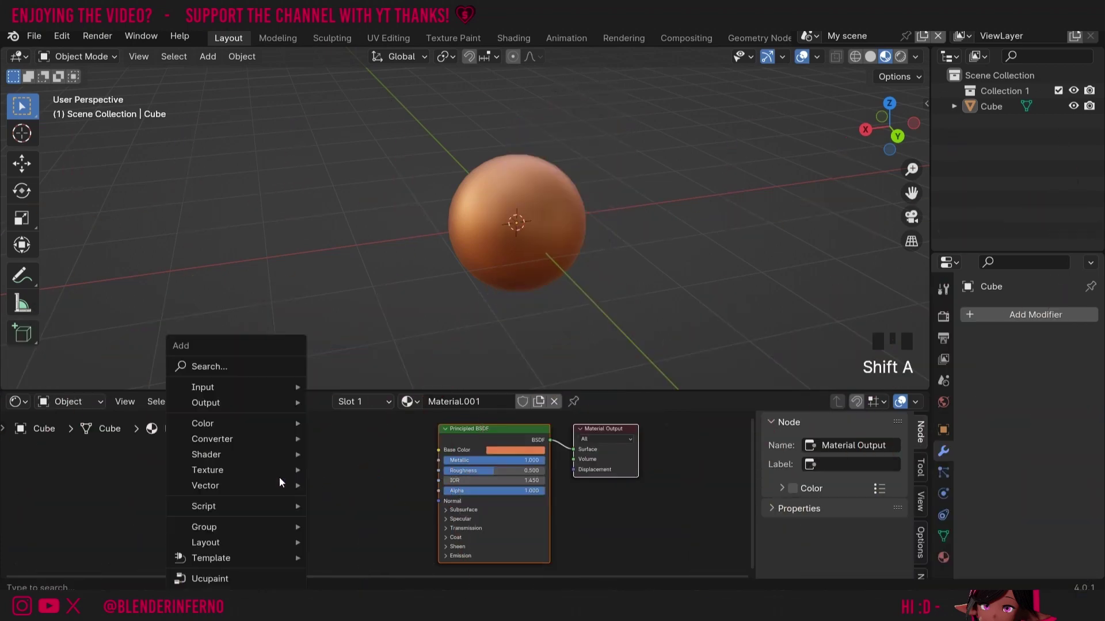
mouse_move(251, 388)
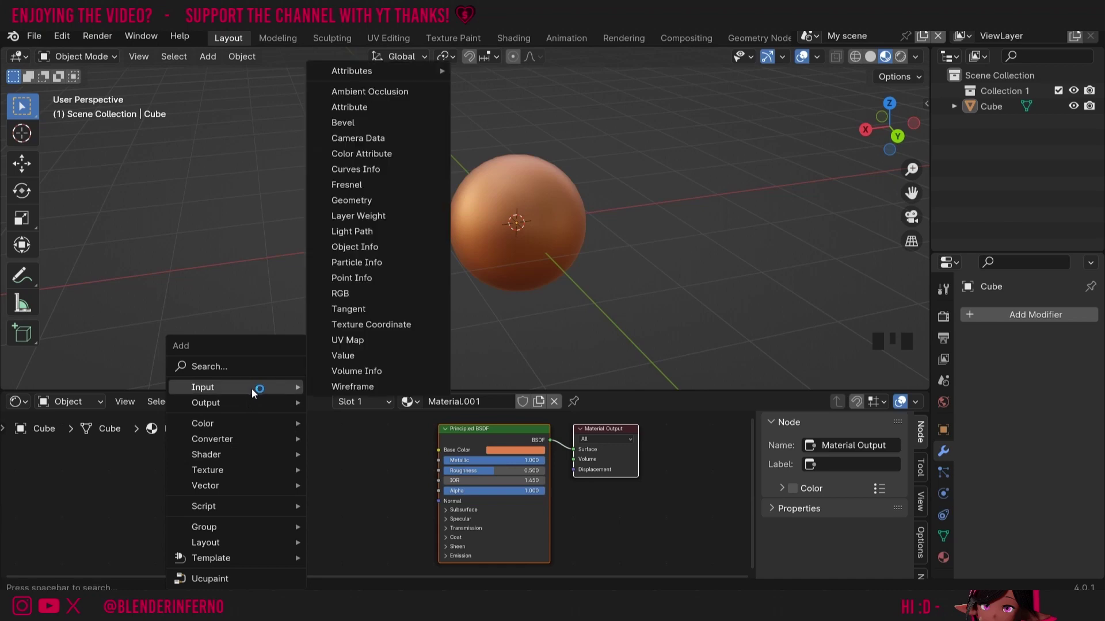
click(394, 321)
click(354, 496)
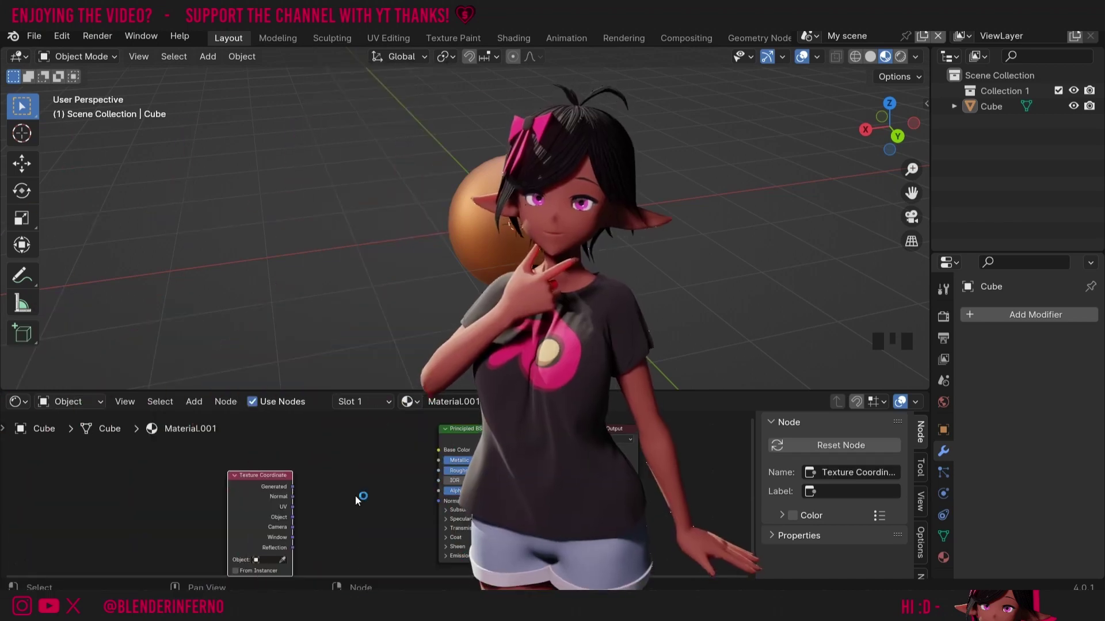
Add a Noise Texture node, feed its Vector from the Object coordinates, and link its Fac to the Material Output's Surface.
key(shift+a)
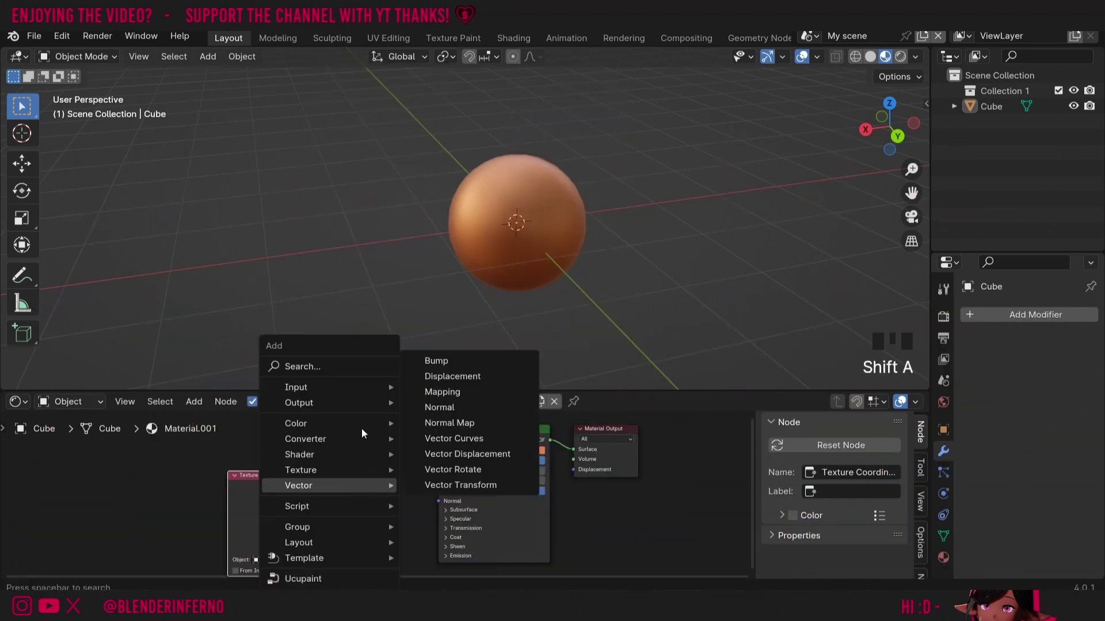
mouse_move(345, 467)
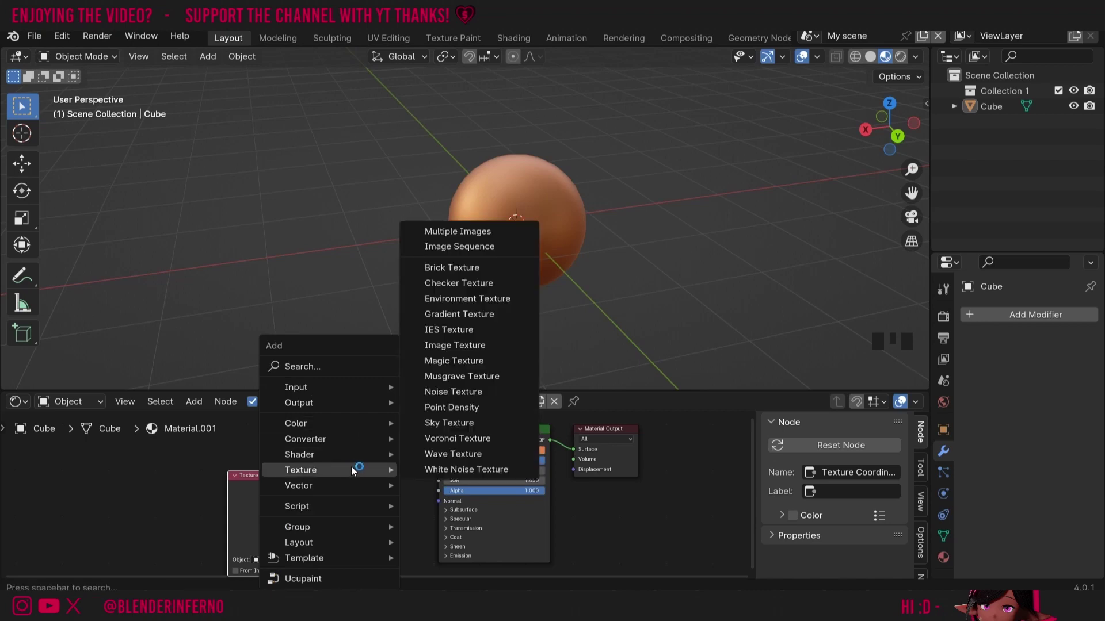
click(458, 391)
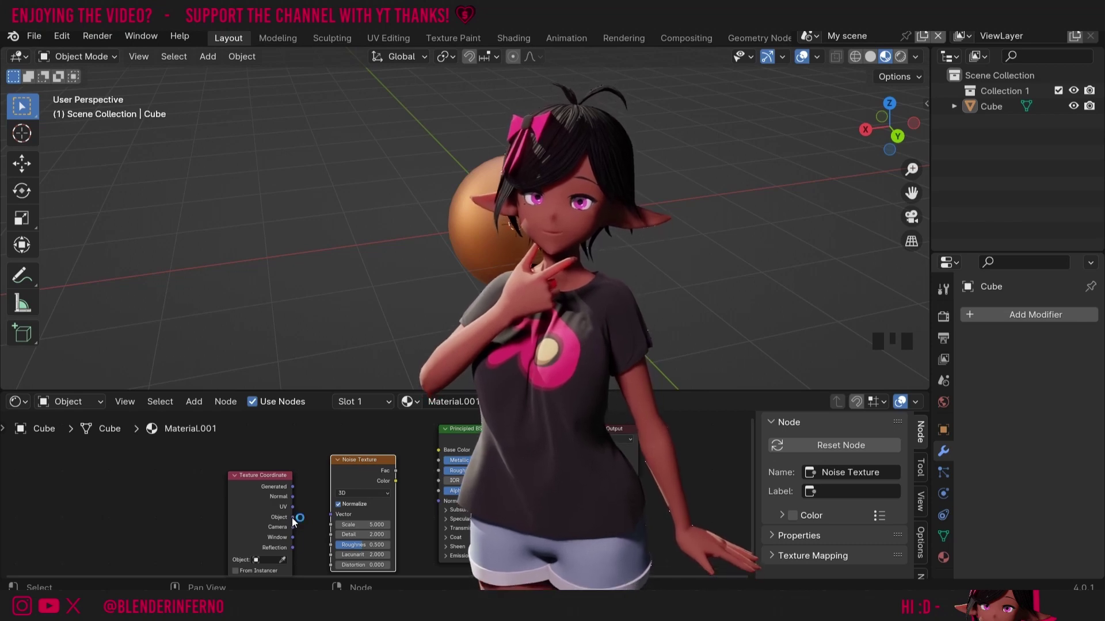
drag(292, 519, 314, 516)
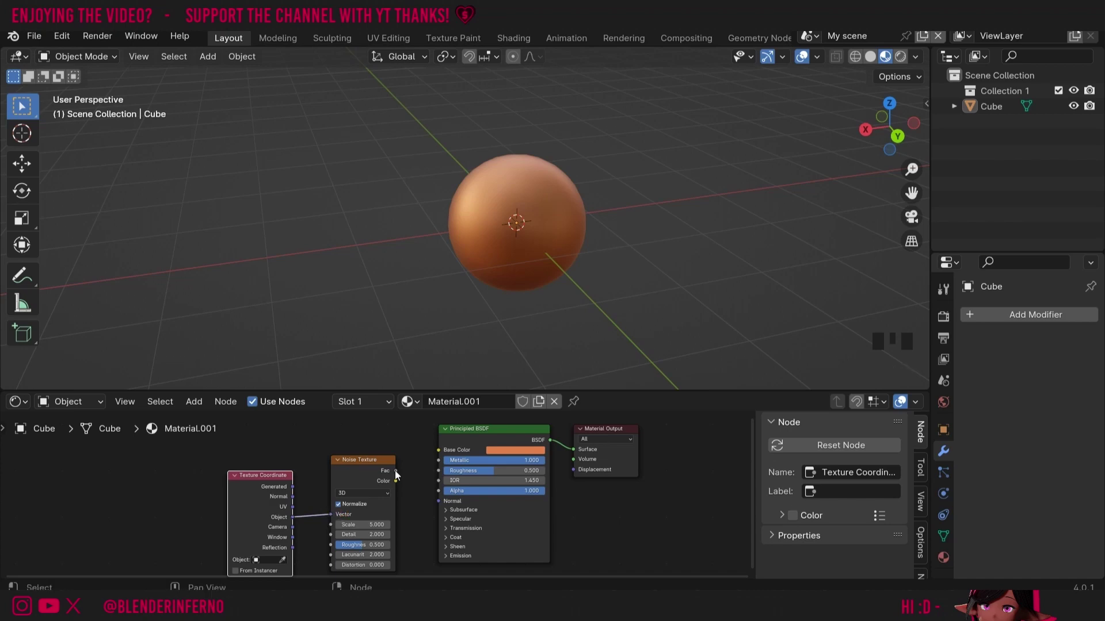
drag(395, 471, 578, 449)
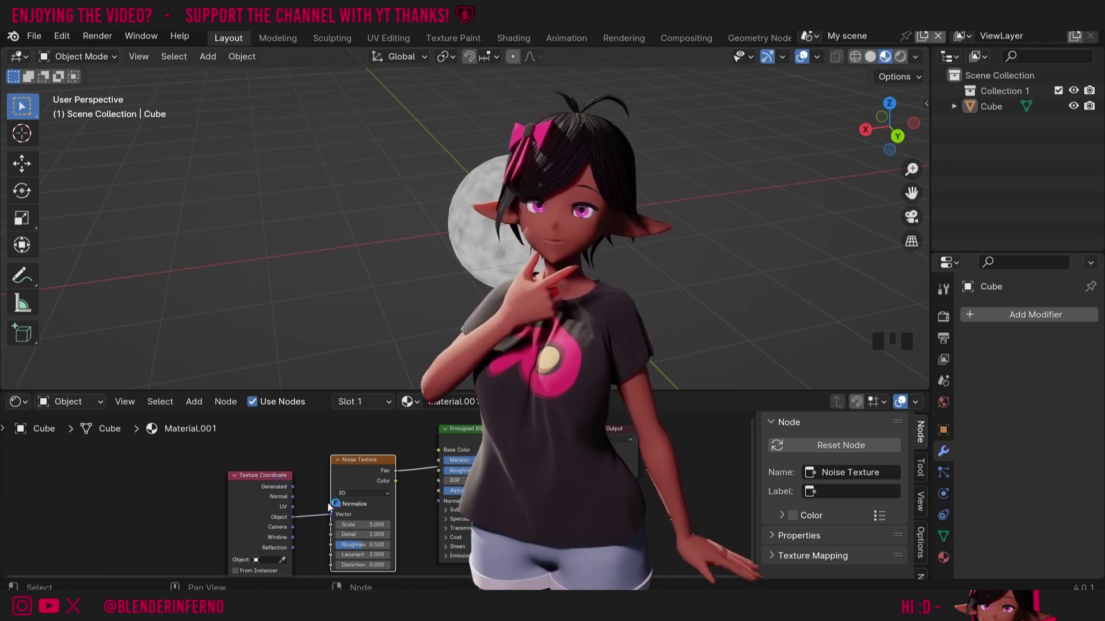
Insert a Mapping node into the link between the Texture Coordinate and Noise Texture nodes.
key(shift+a)
mouse_move(273, 484)
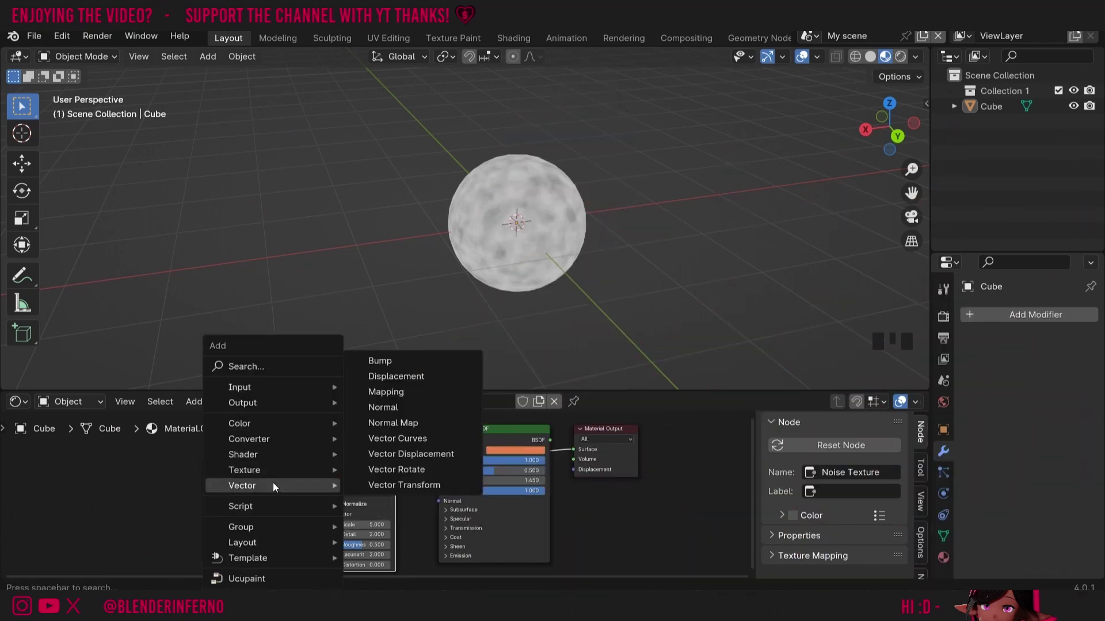
click(403, 391)
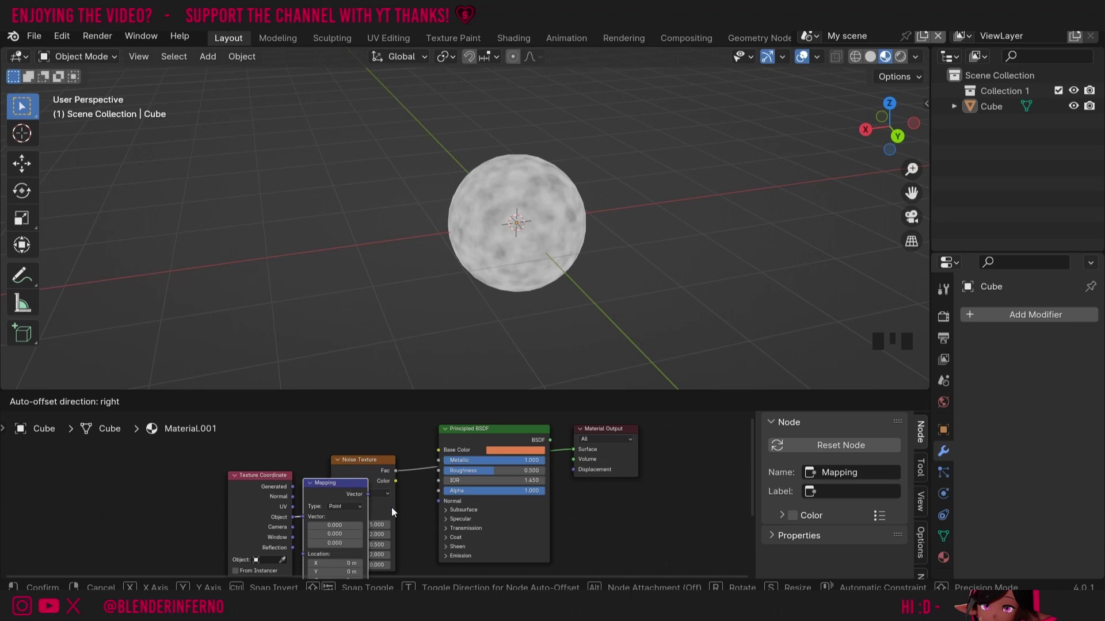
click(251, 429)
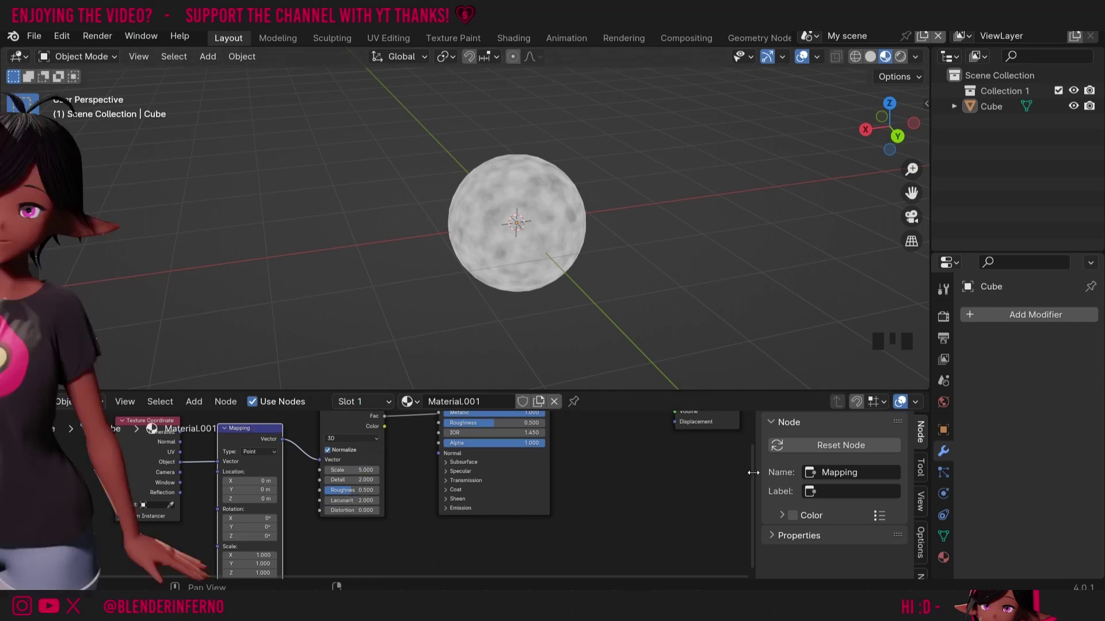
Set the Mapping node's Z scale to 50 to stretch the noise into fine horizontal streaks.
drag(750, 477, 750, 495)
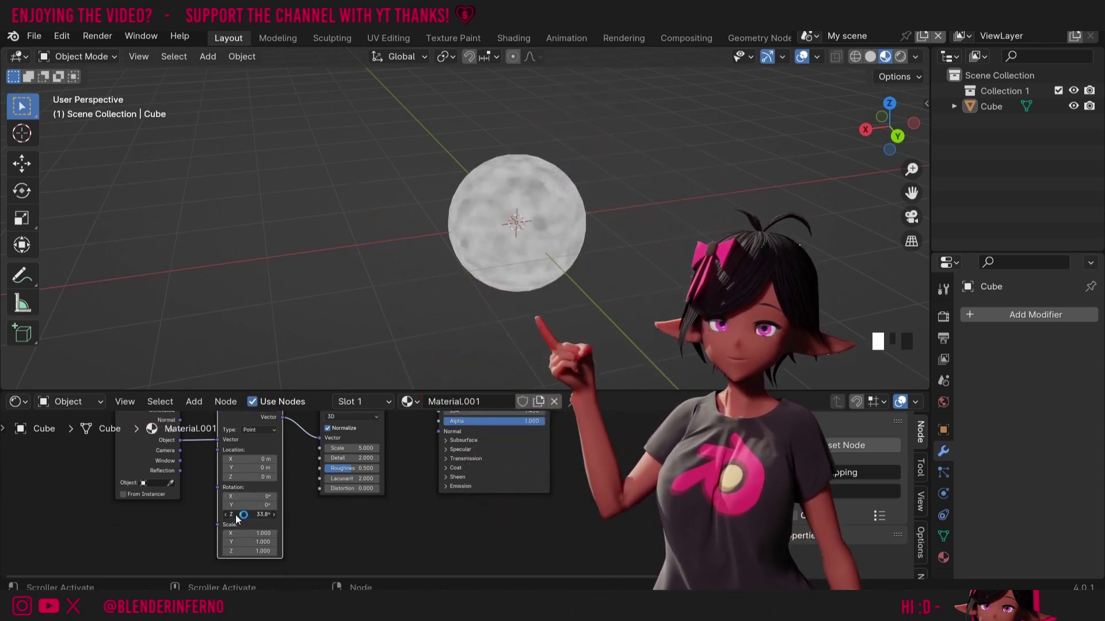
drag(231, 514, 243, 516)
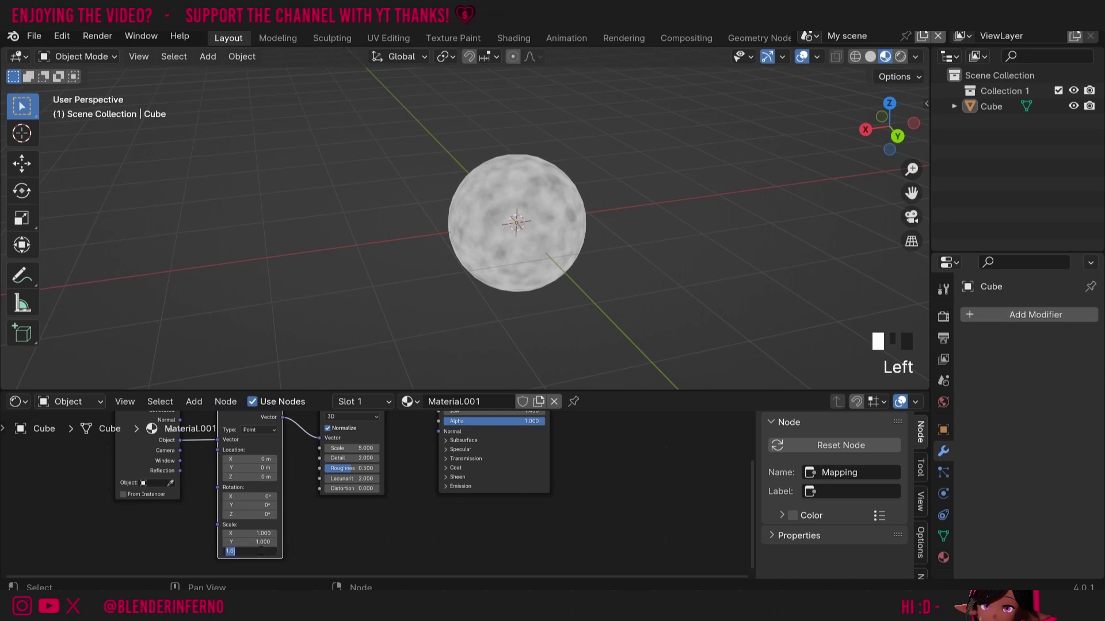
text(50)
key(Return)
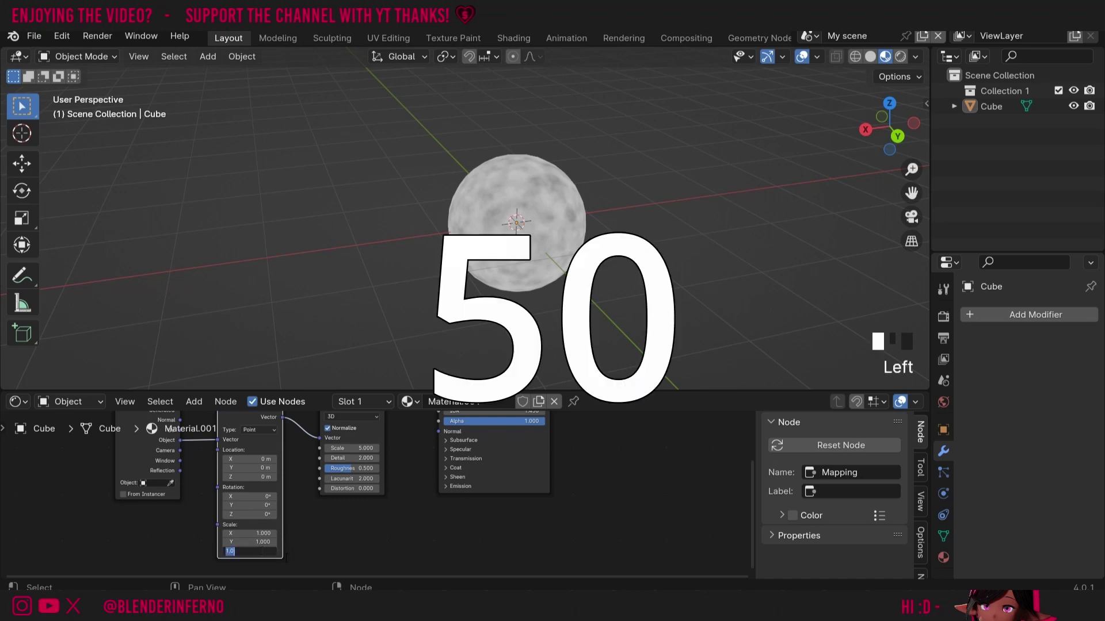
Add a Subdivision Surface modifier with level 1 to the sphere, then deselect the sphere.
scroll(621, 177, up, 4)
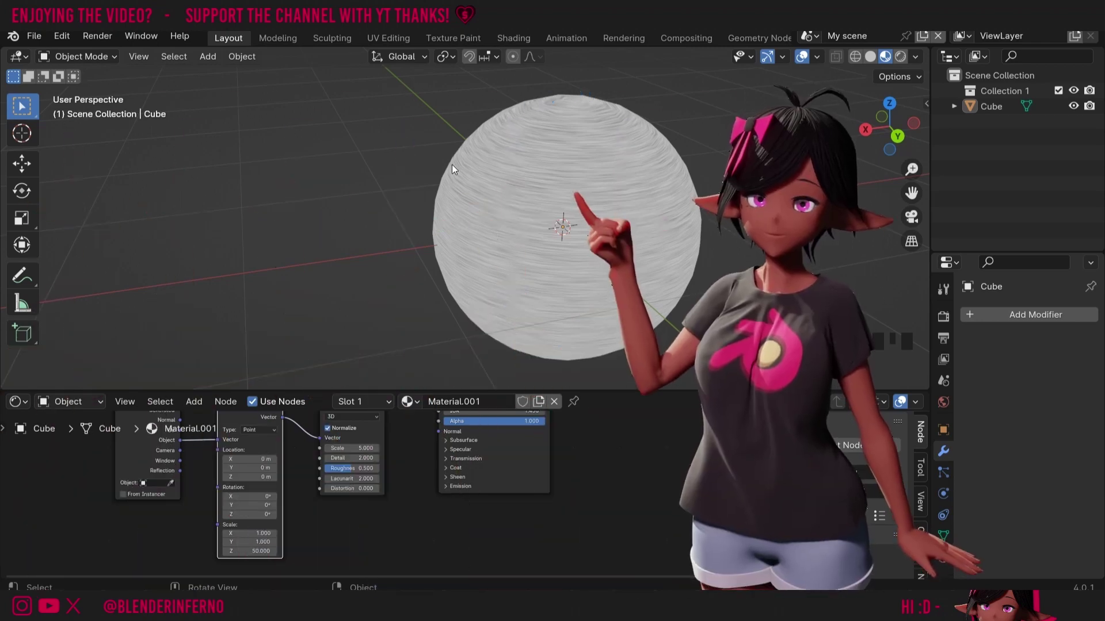
key(Tab)
key(Tab)
click(609, 165)
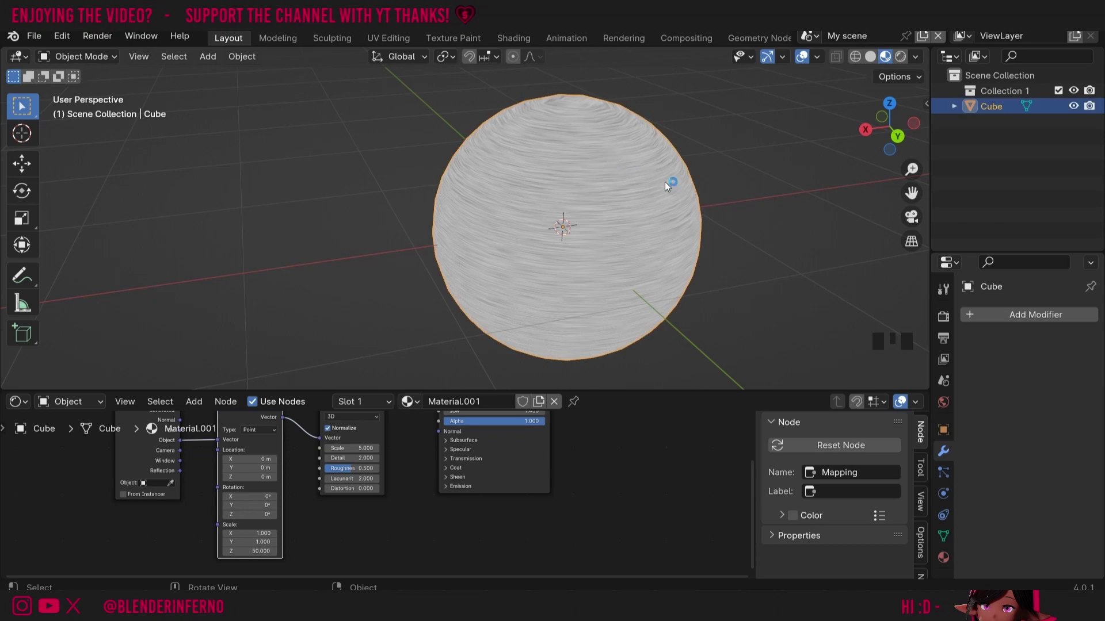
key(ctrl+1)
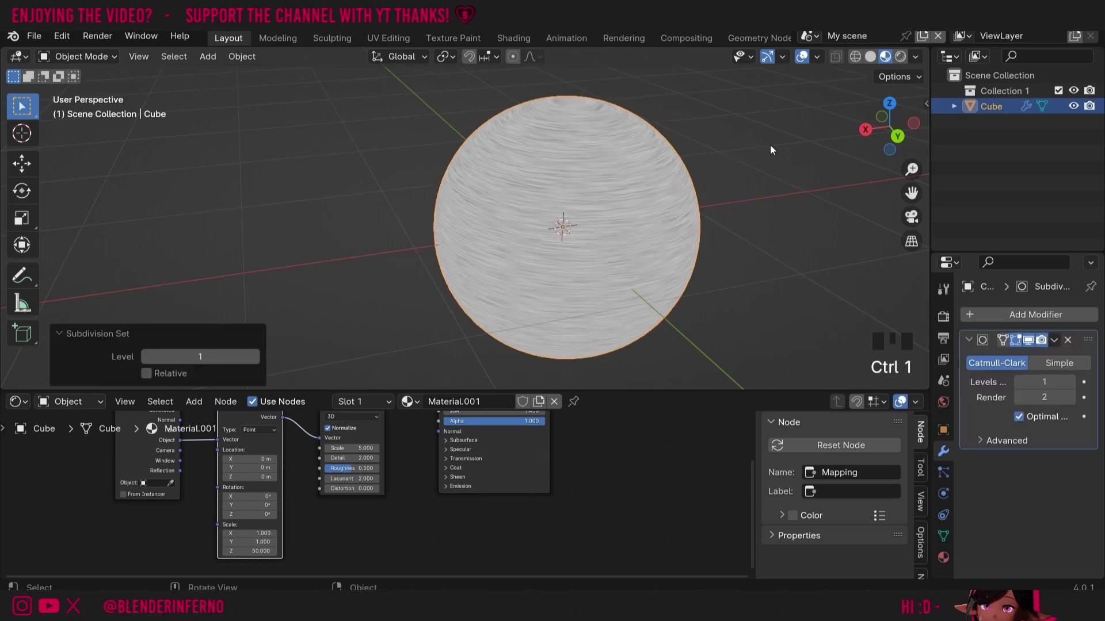
click(688, 141)
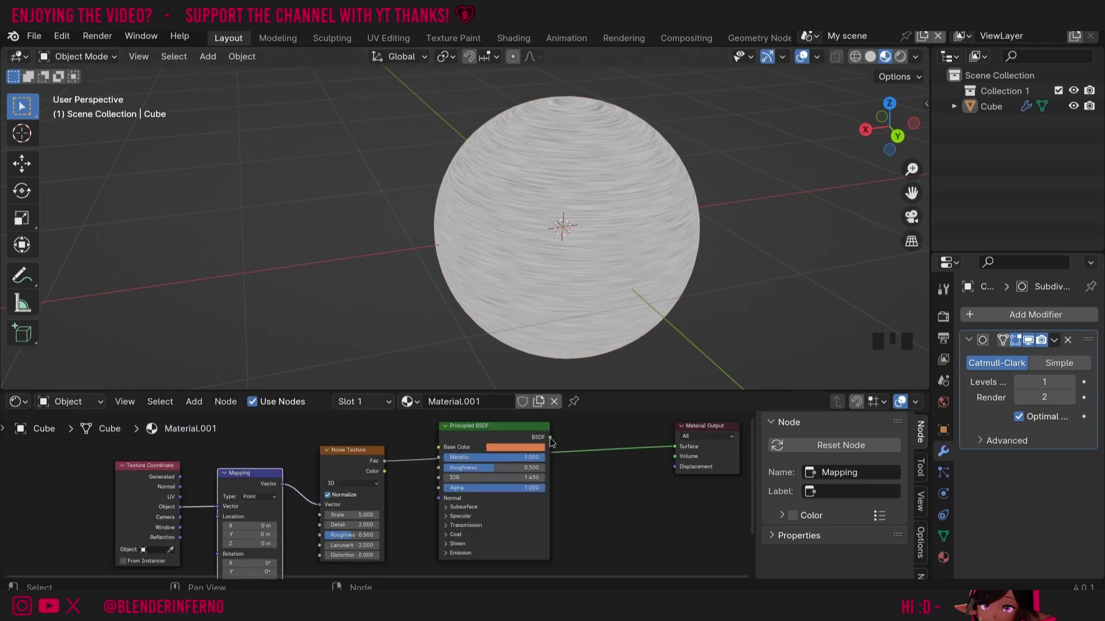
Link the Principled BSDF back to the Material Output's Surface and add a Bump node between the noise's Fac (into Height) and the BSDF's Normal.
drag(550, 438, 674, 447)
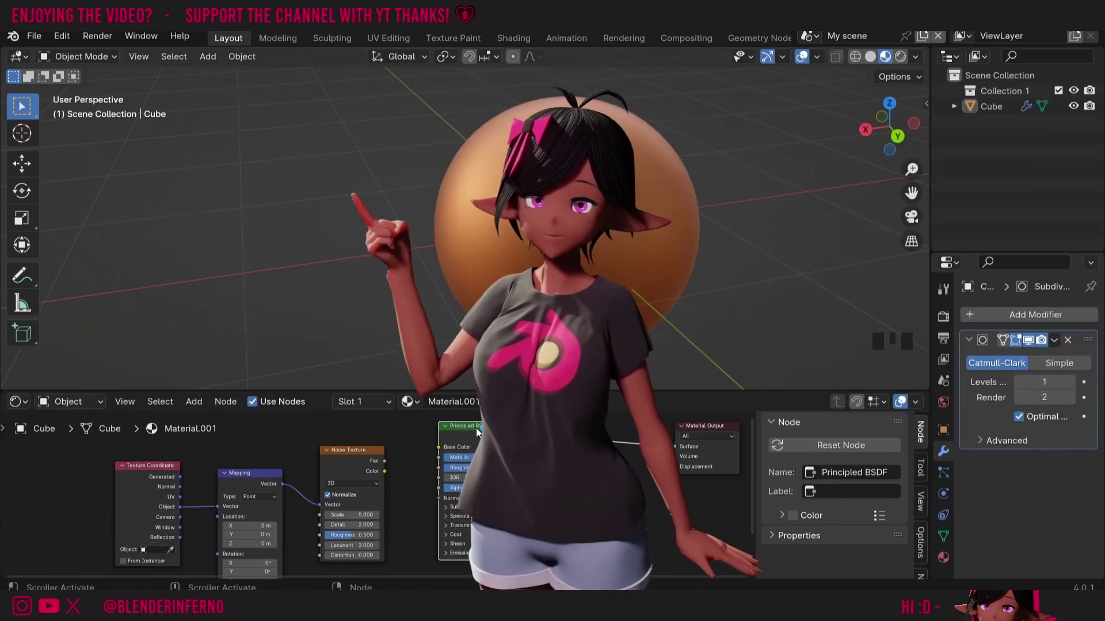
key(shift+a)
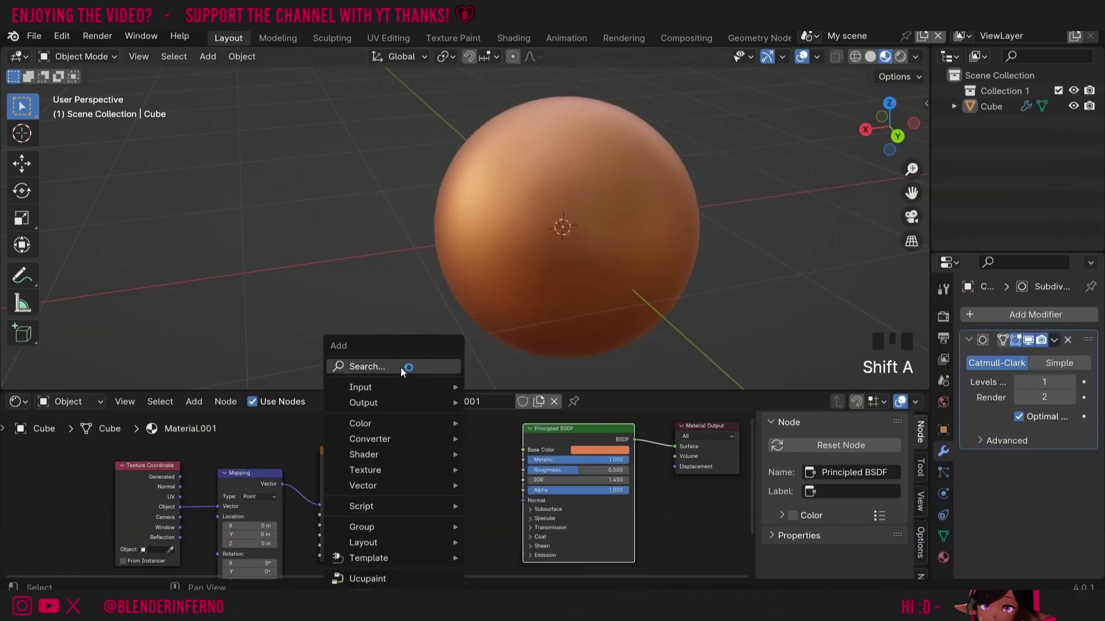
click(401, 367)
text(bum)
click(461, 396)
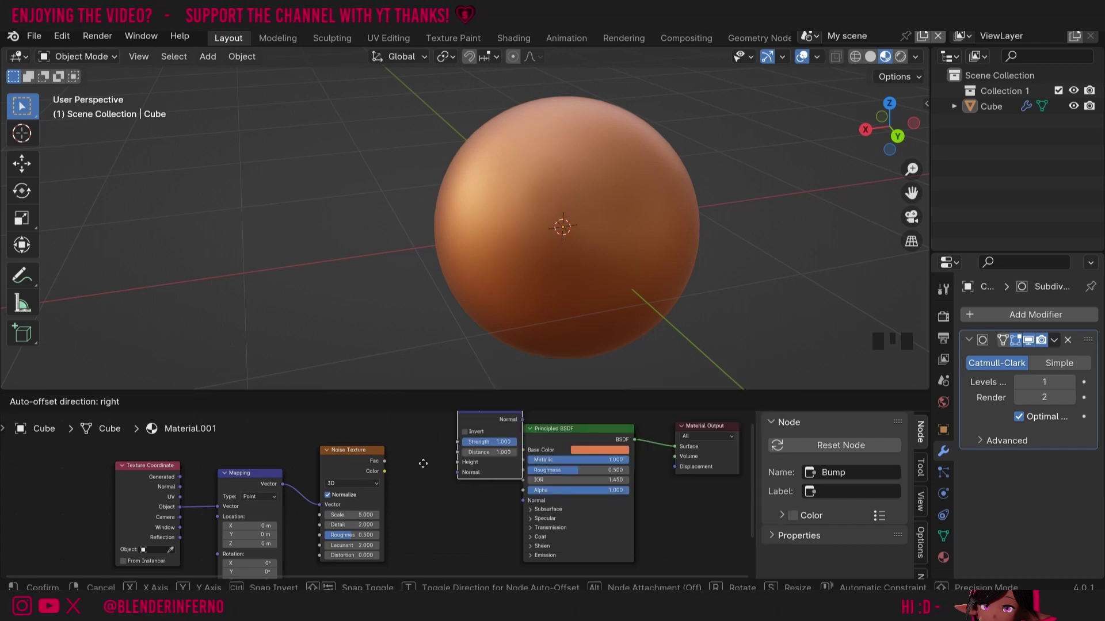
click(504, 511)
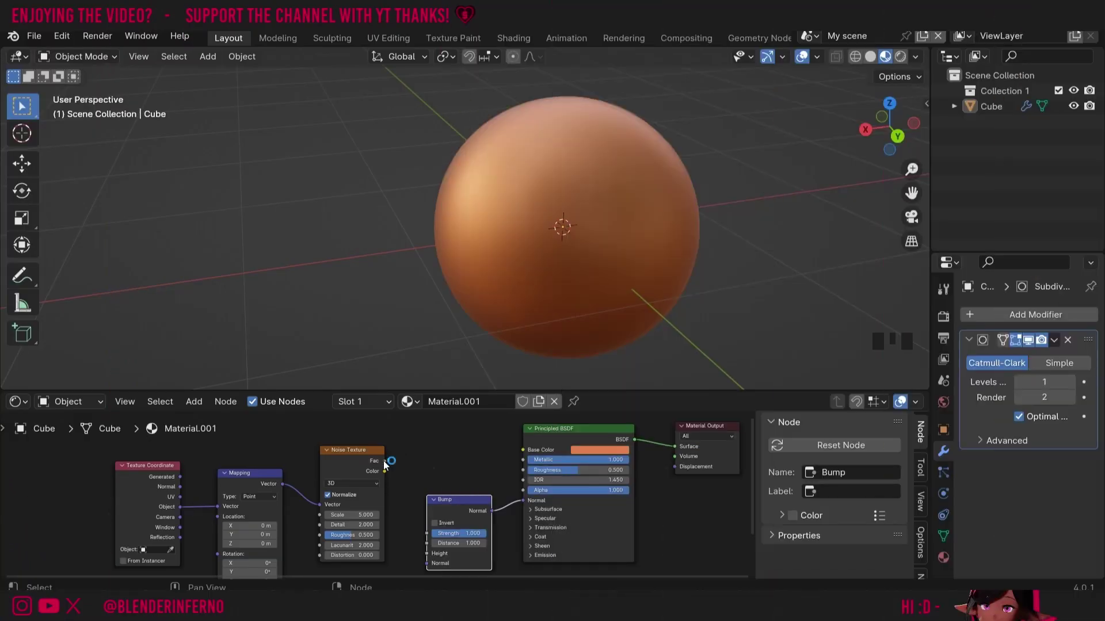
drag(385, 465, 423, 550)
drag(423, 549, 427, 554)
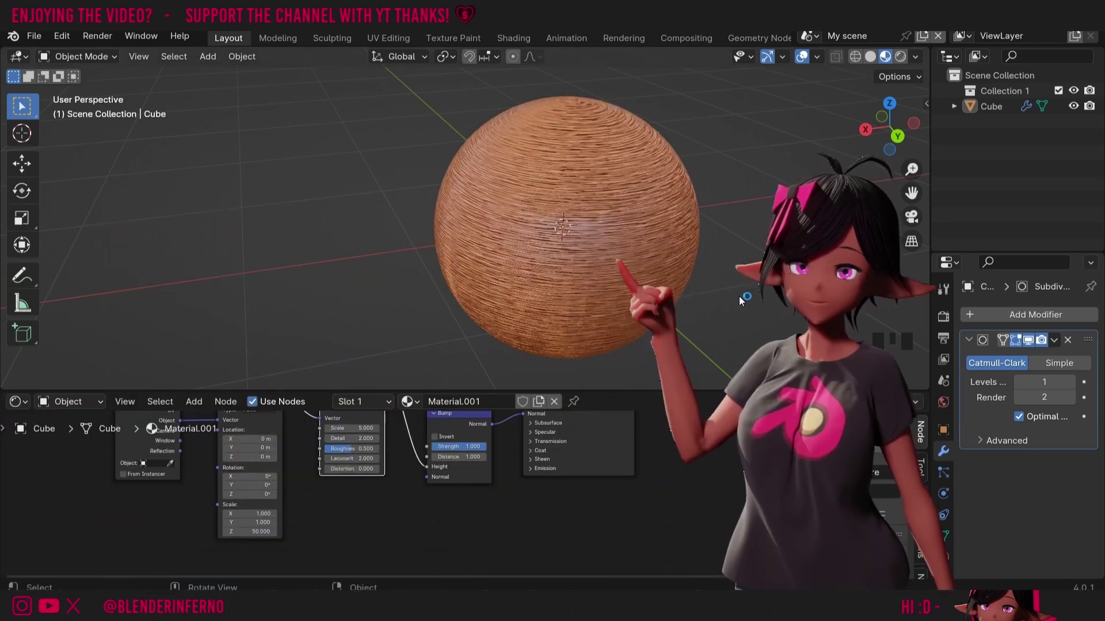
Set the Bump node's strength to 0.05 and save the file.
click(458, 445)
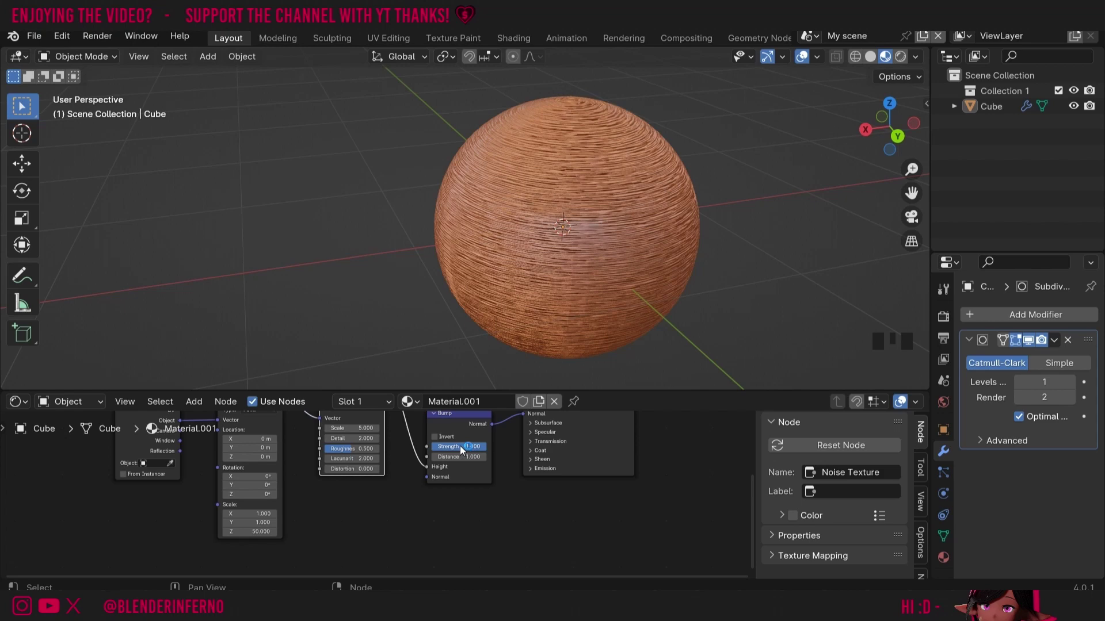
click(460, 446)
text(0.05)
key(Return)
scroll(647, 175, up, 4)
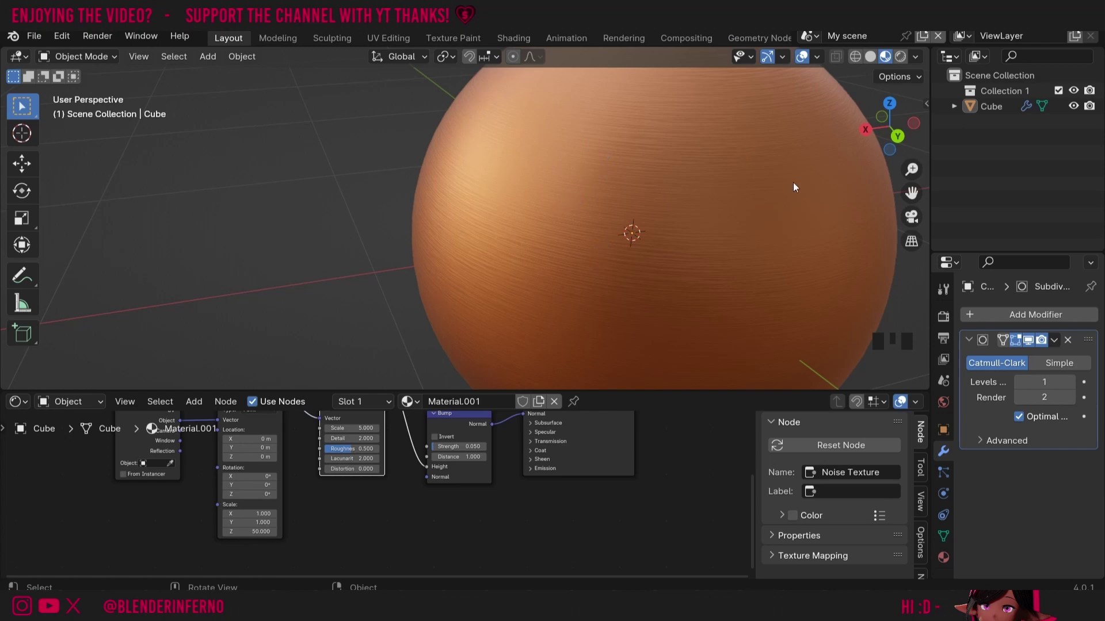
scroll(794, 187, down, 2)
key(ctrl+s)
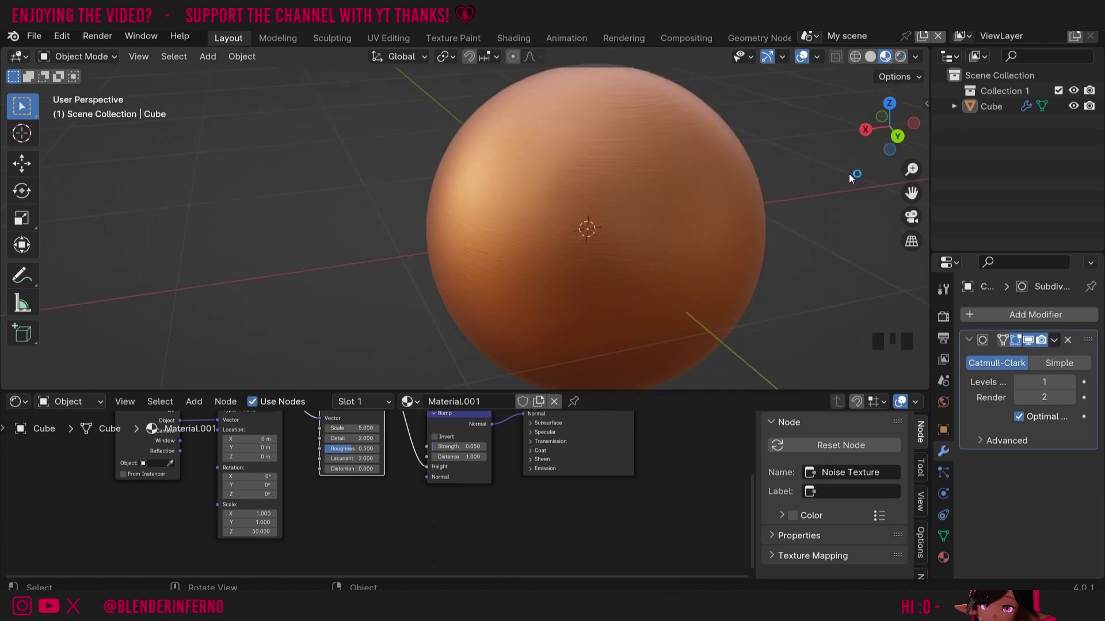
In rendered shading, create a new World and use an Environment Texture with the cayley image as its color.
click(901, 56)
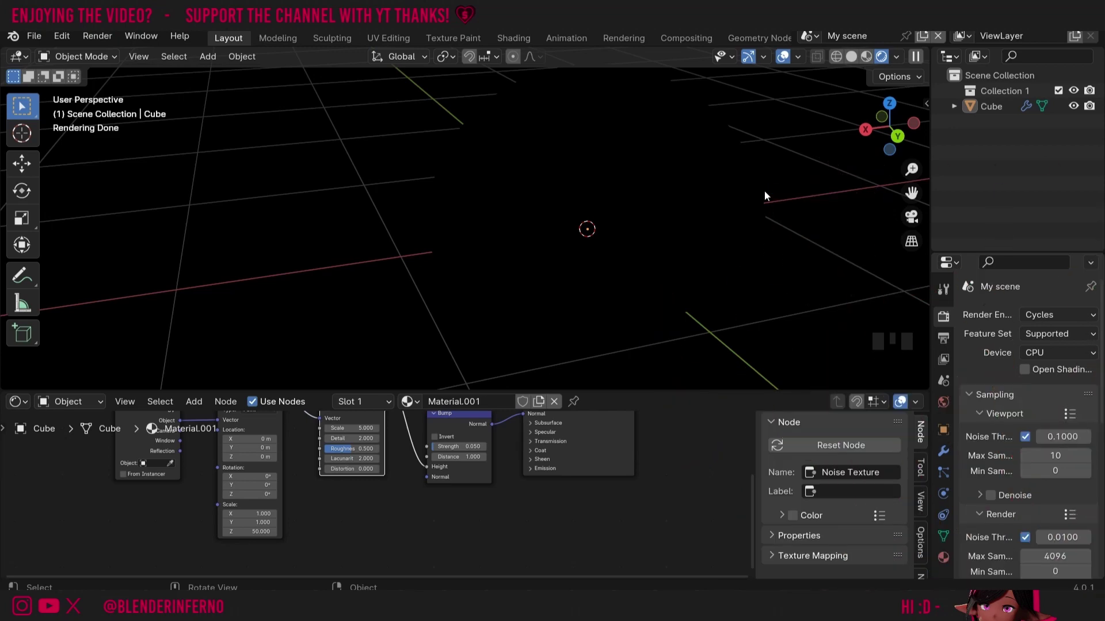
click(944, 401)
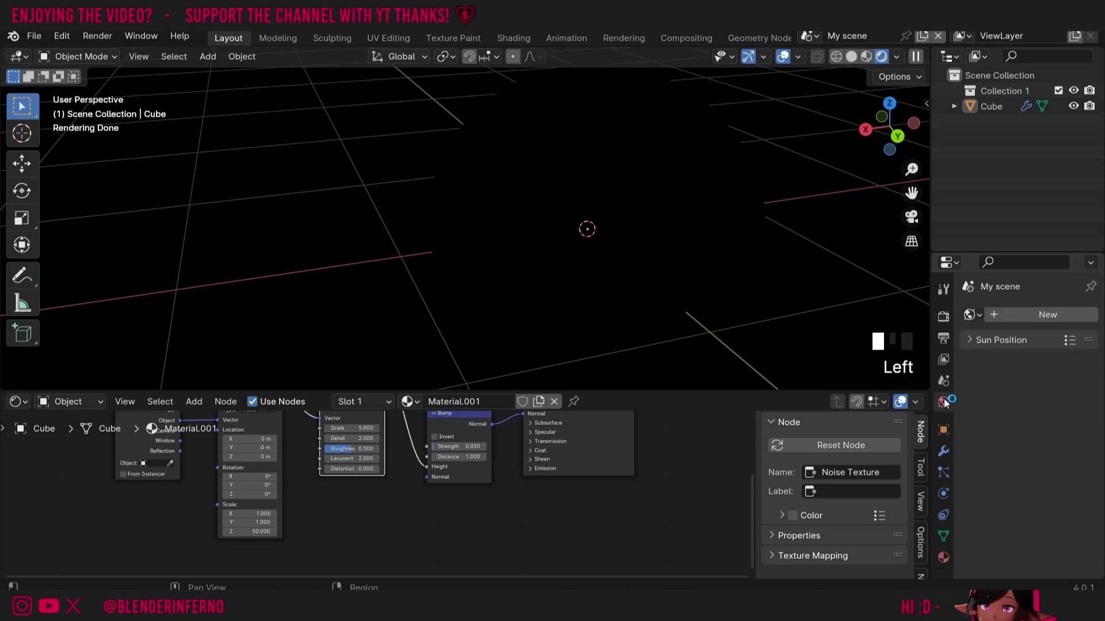
click(1022, 316)
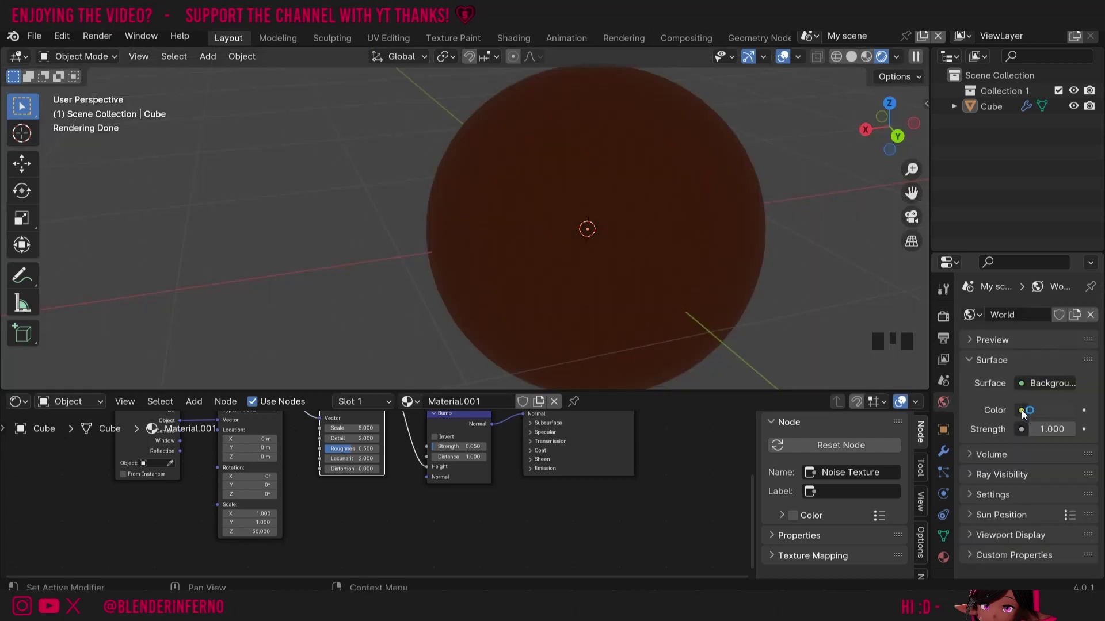
click(1021, 410)
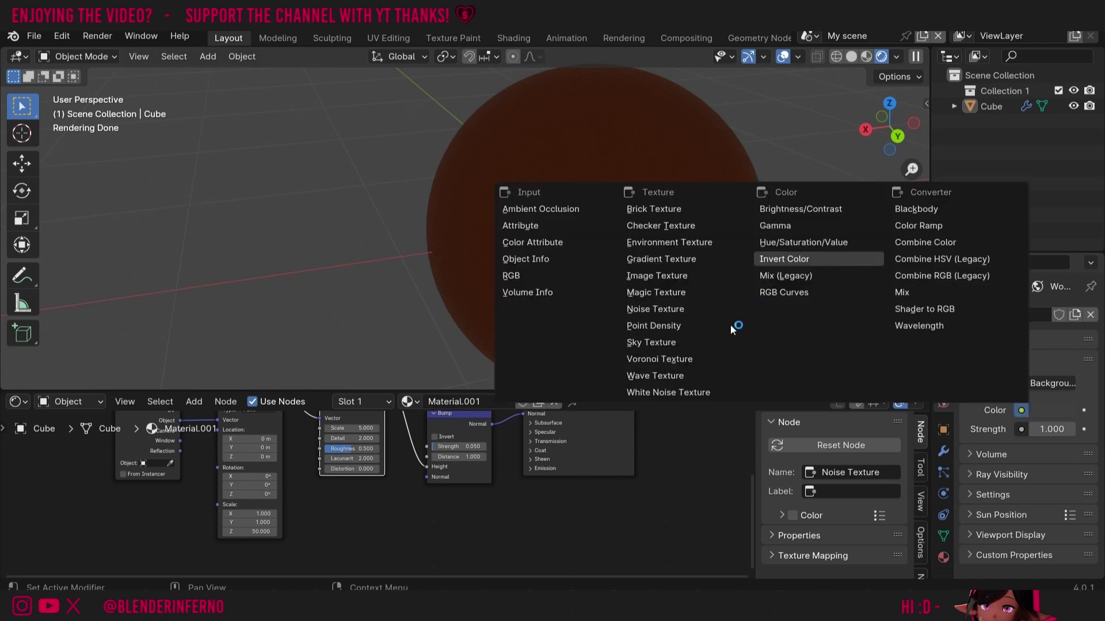
click(669, 242)
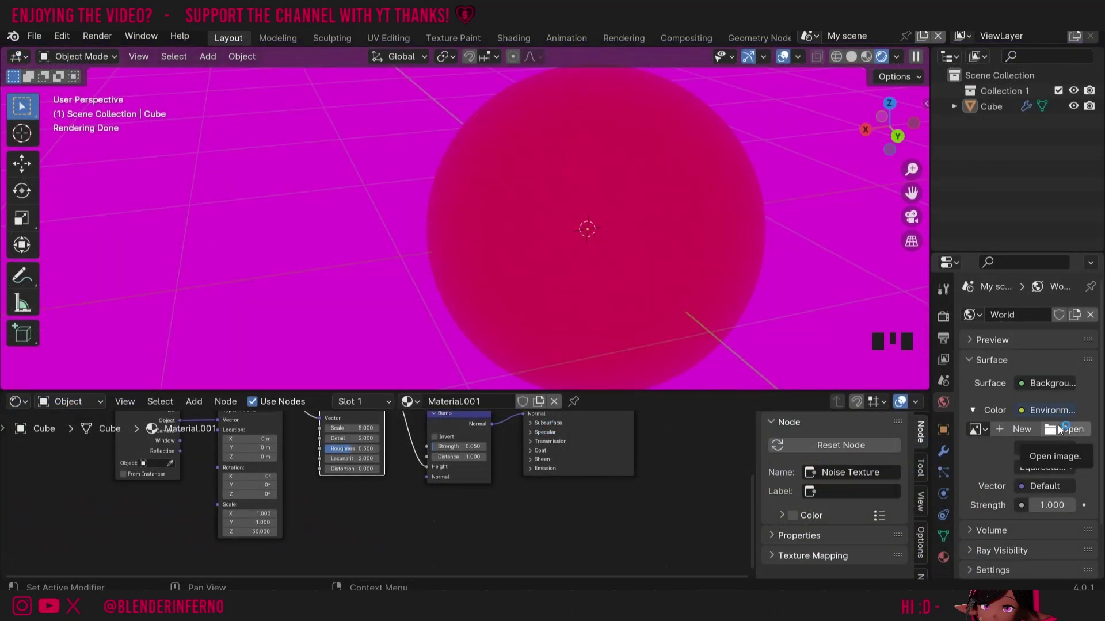
click(1058, 429)
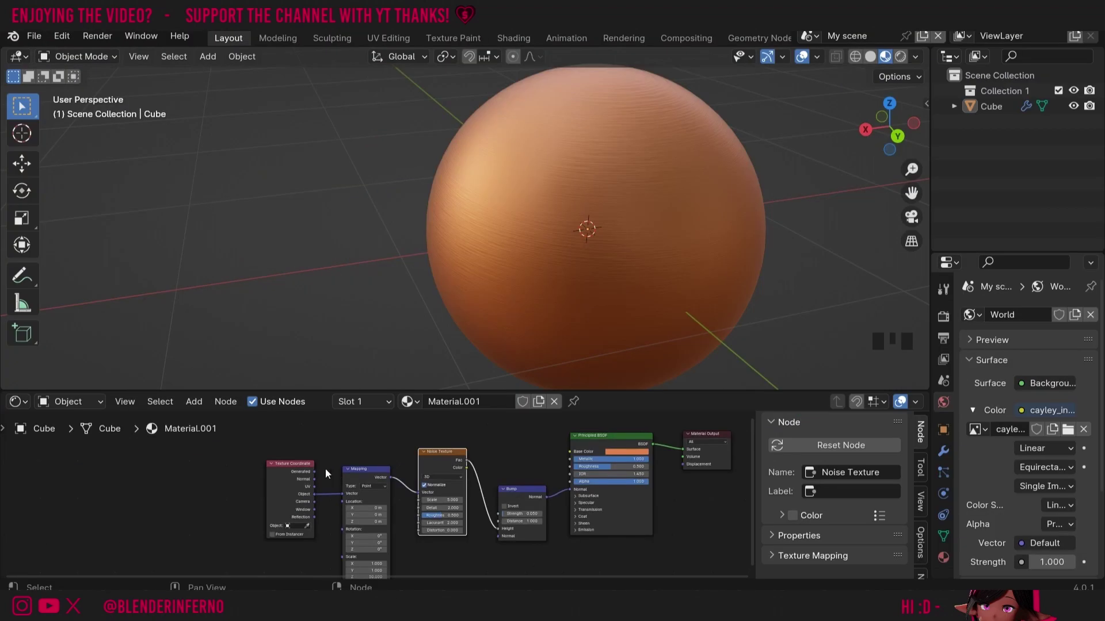
Group the Texture Coordinate, Mapping and Noise Texture nodes in a frame and move it farther away from the Bump node.
click(255, 448)
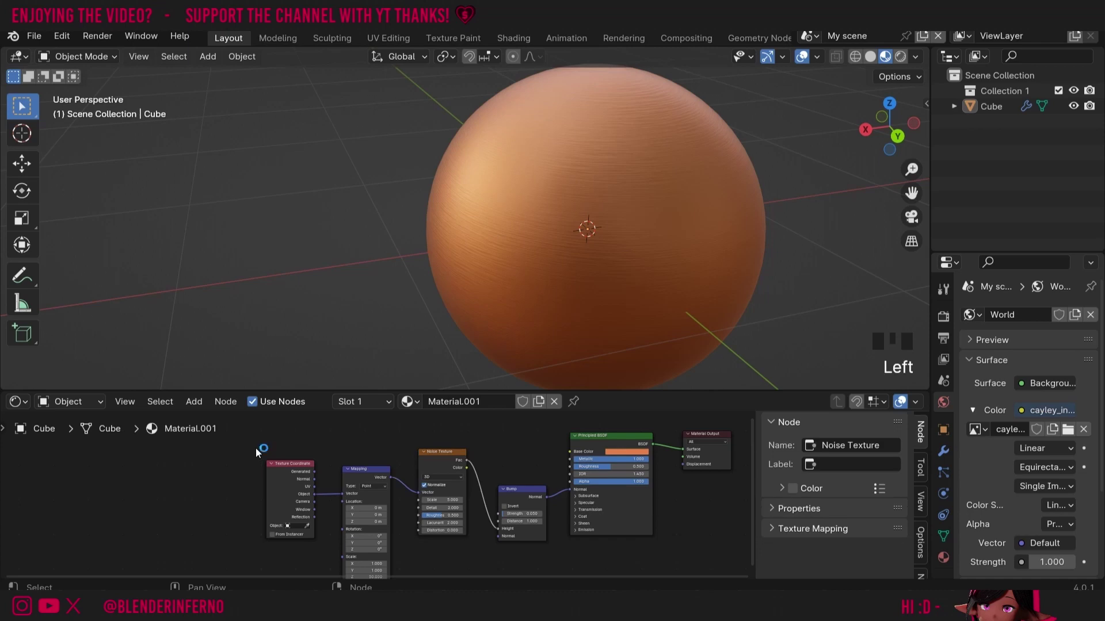
drag(242, 437, 452, 561)
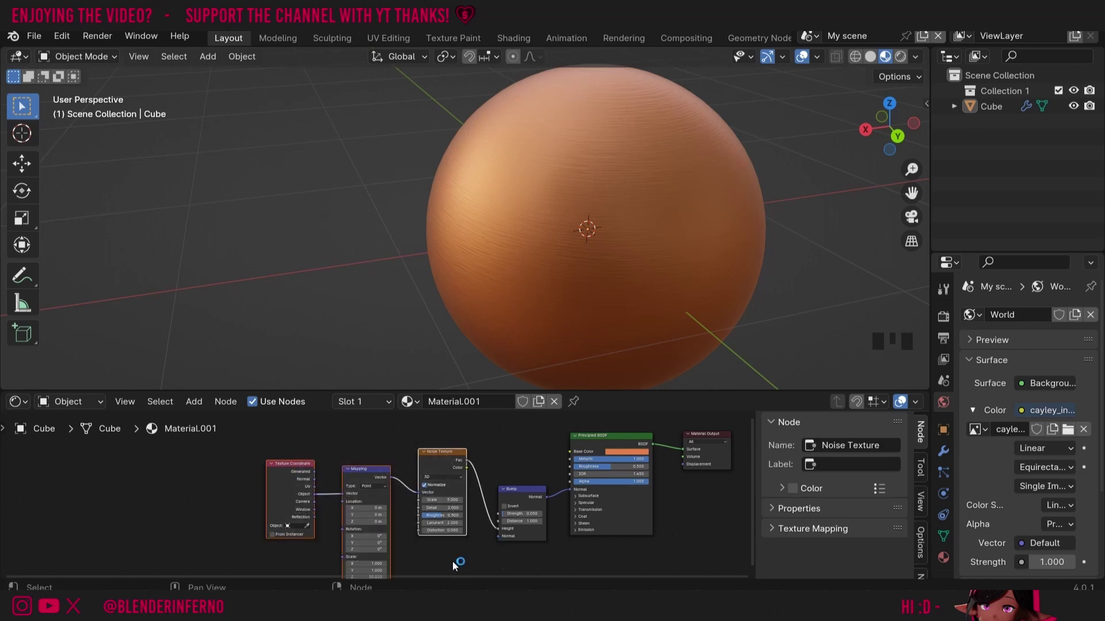
key(ctrl+j)
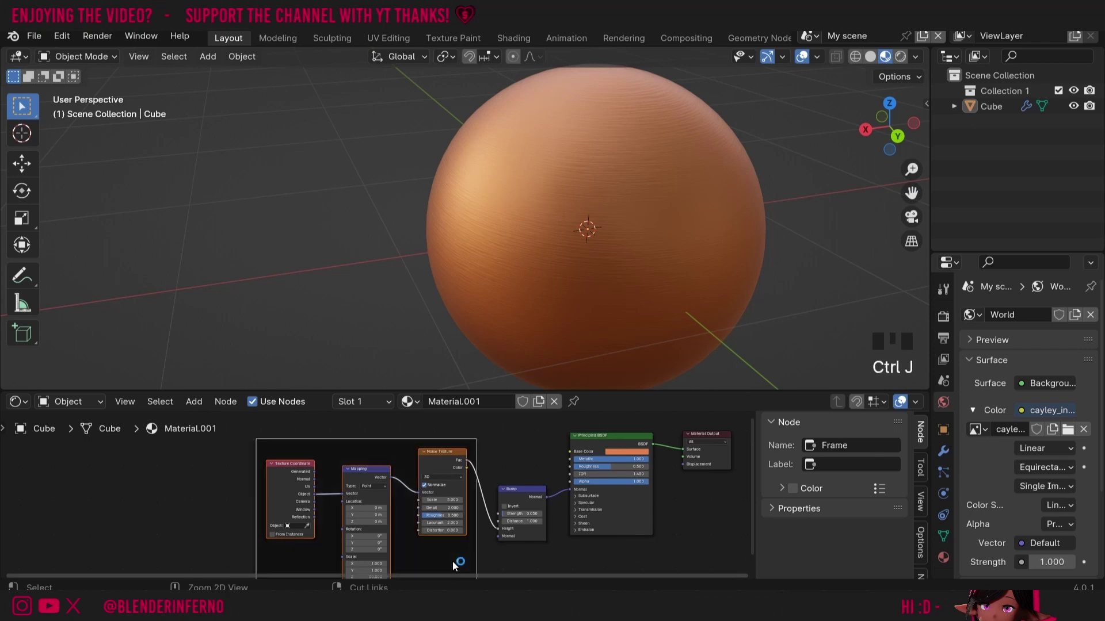
drag(452, 561, 363, 561)
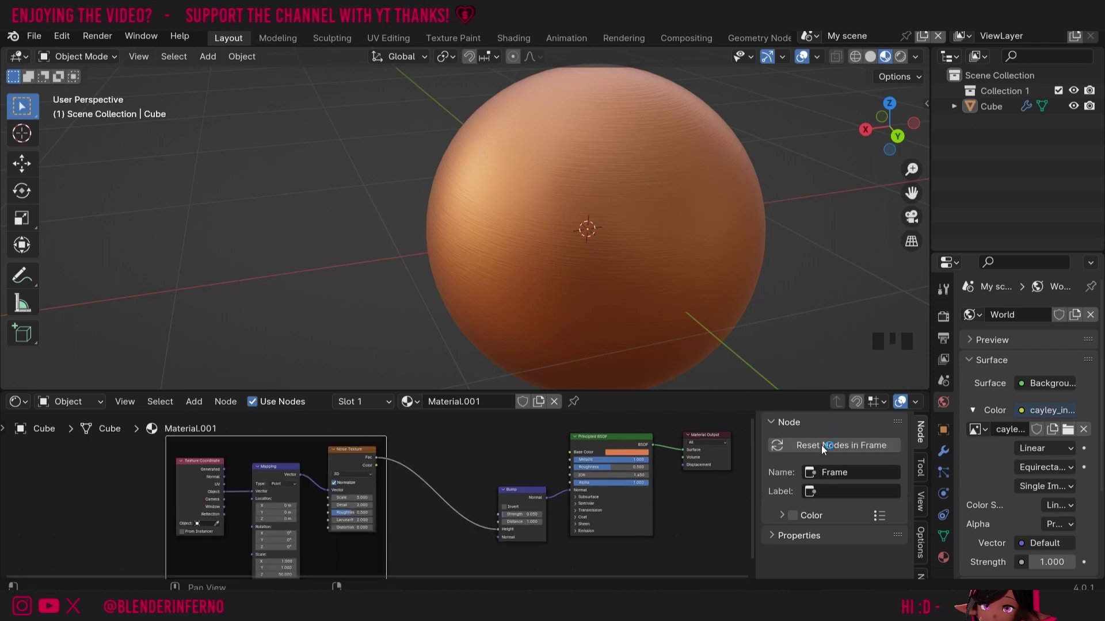
Label the frame around the noise nodes "Grooves".
key(n)
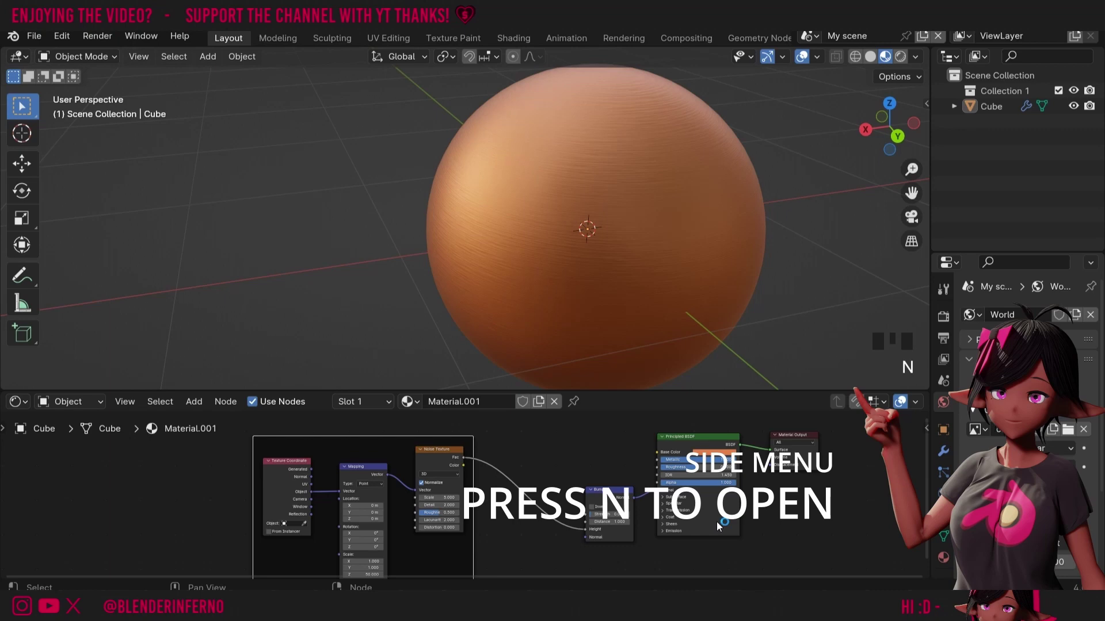
key(n)
click(860, 491)
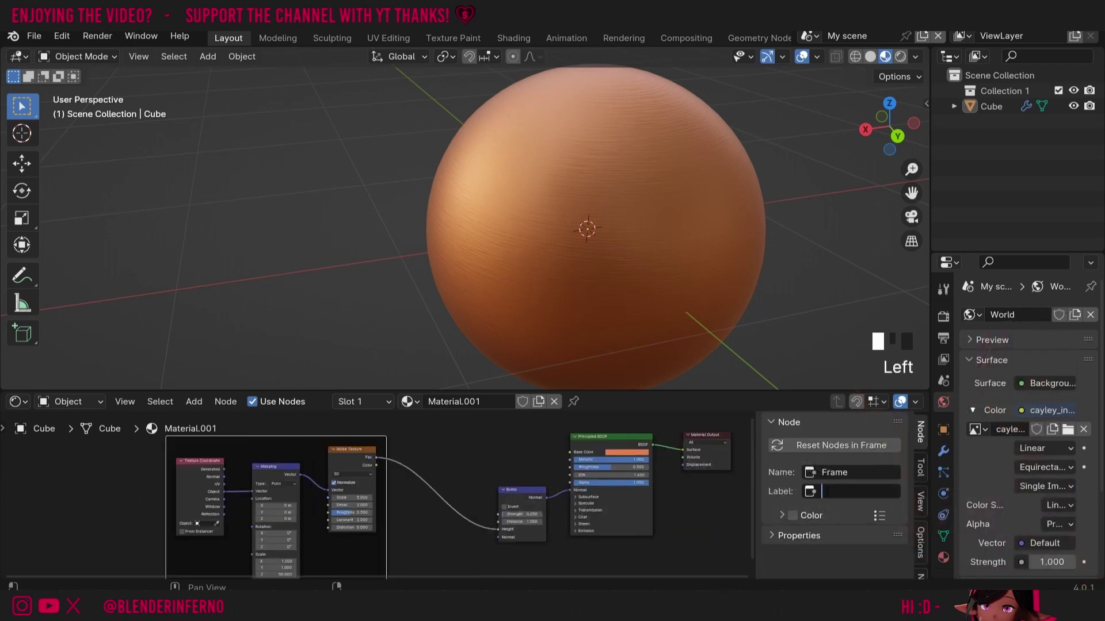
text(Grooves)
key(Return)
scroll(578, 506, down, 1)
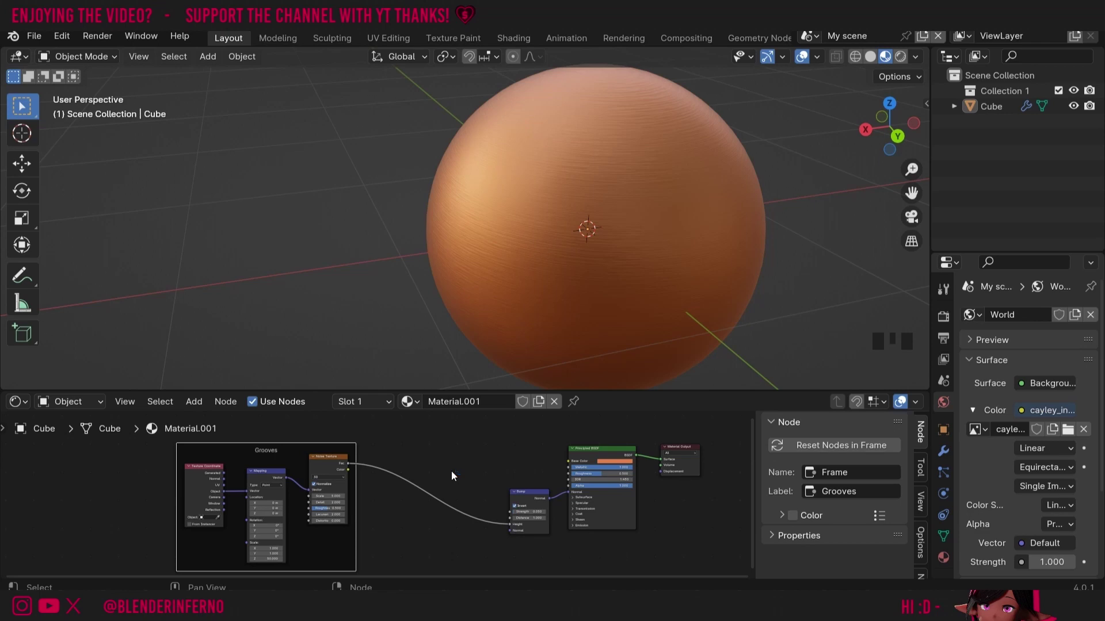
Add a Color Ramp node fed by the Noise Texture's Fac and link its Color to the Material Output's Surface.
click(388, 463)
key(shift+a)
mouse_move(387, 460)
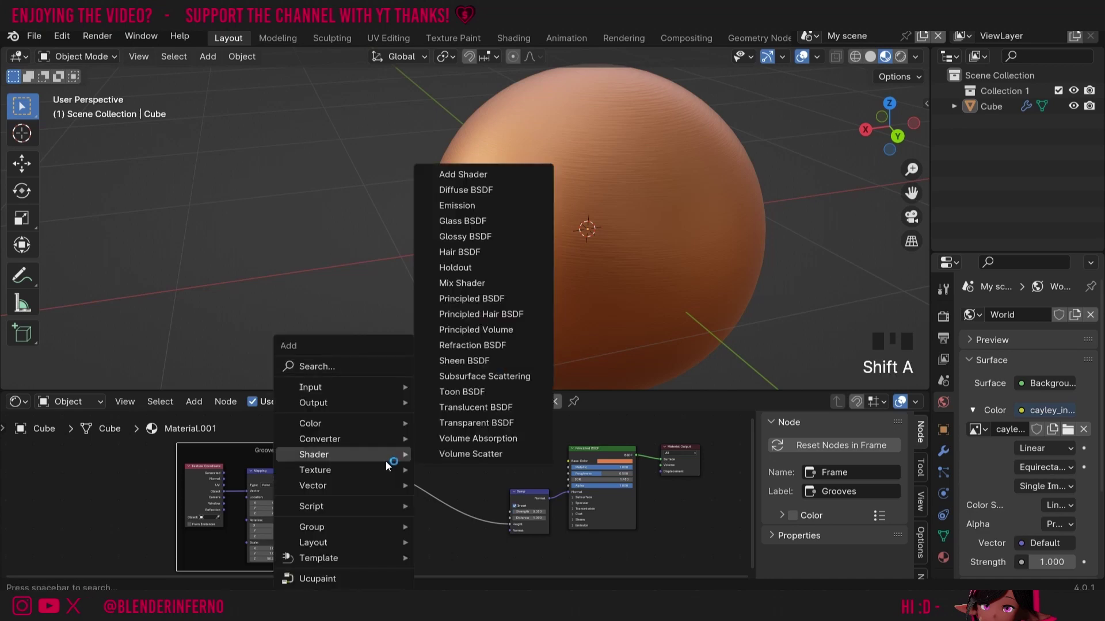
click(399, 440)
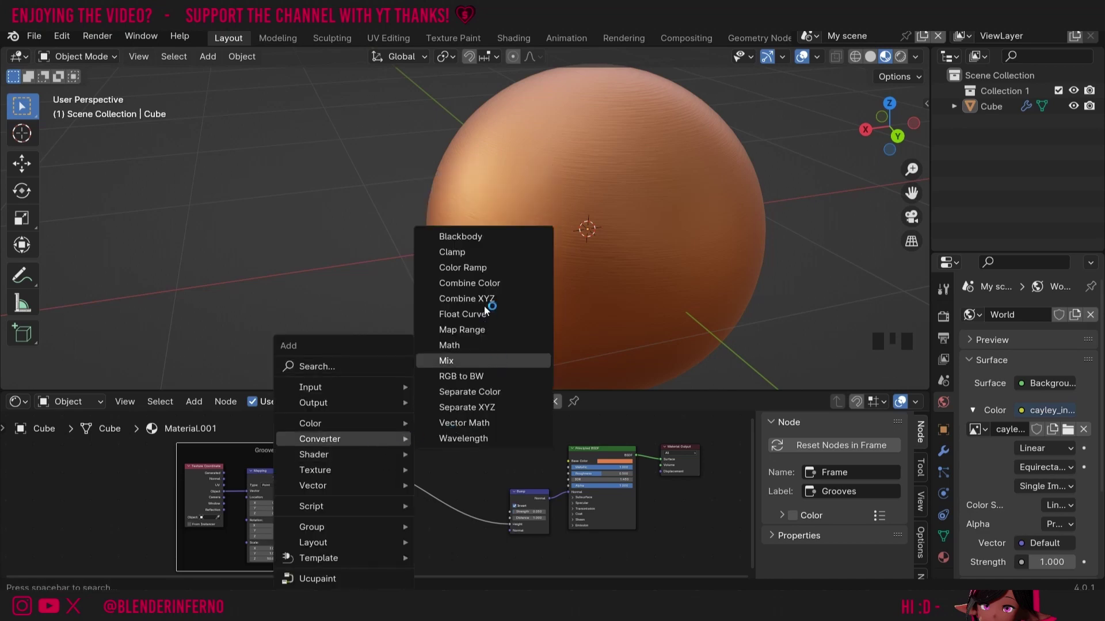
click(485, 268)
click(472, 436)
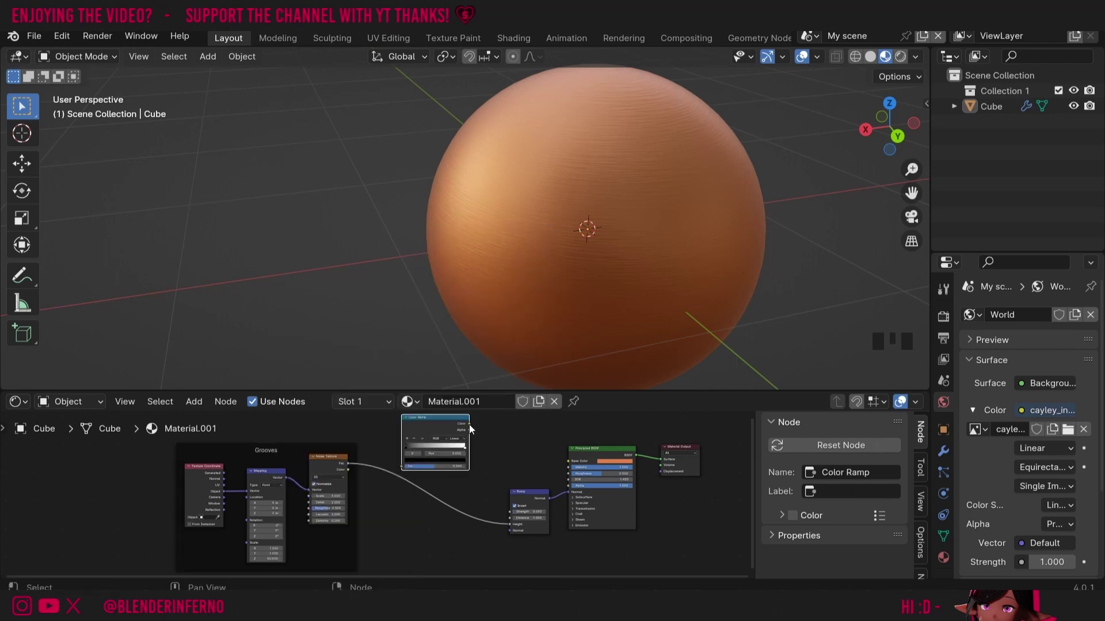
drag(469, 424, 666, 464)
drag(347, 464, 404, 467)
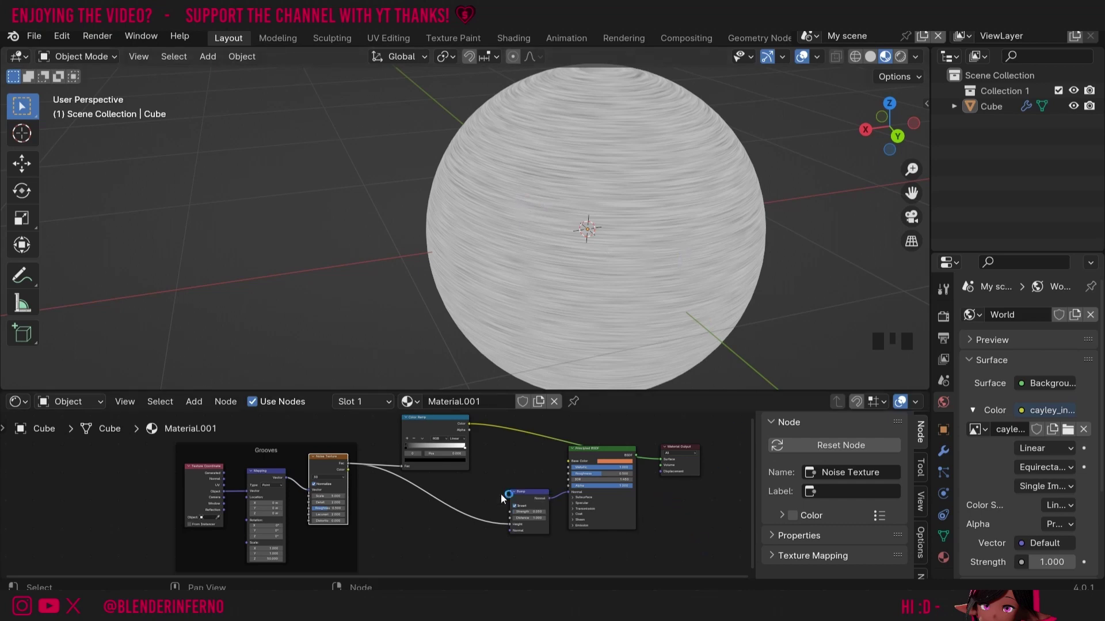
Lighten the Color Ramp's black stop and darken its white stop so the ramp spans only similar light grey tones.
click(568, 179)
click(514, 506)
scroll(517, 505, up, 1)
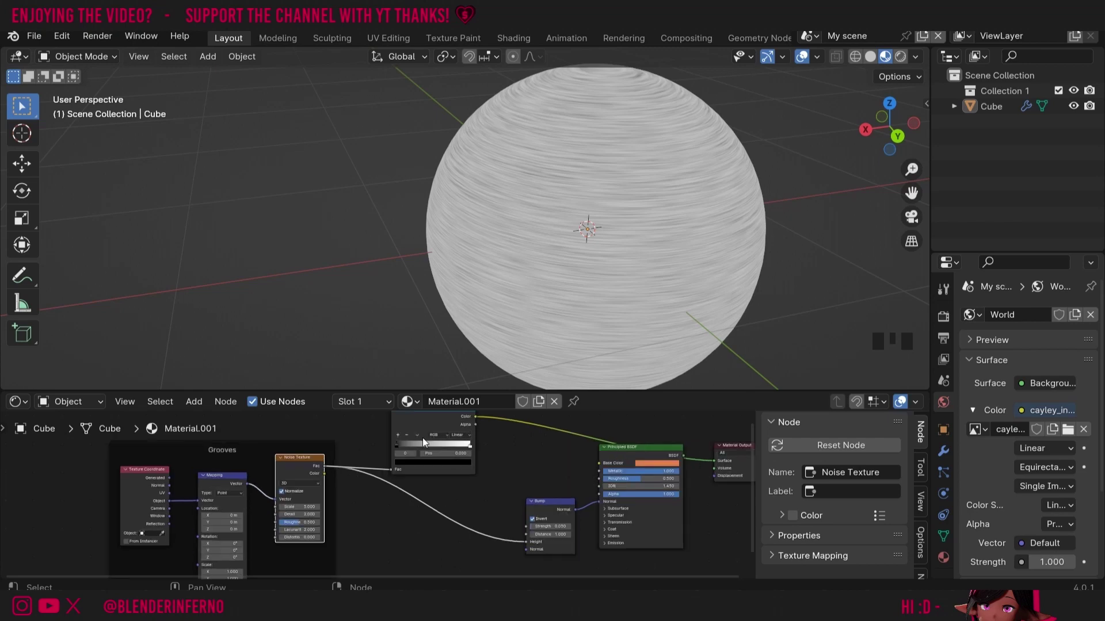
click(401, 446)
click(398, 449)
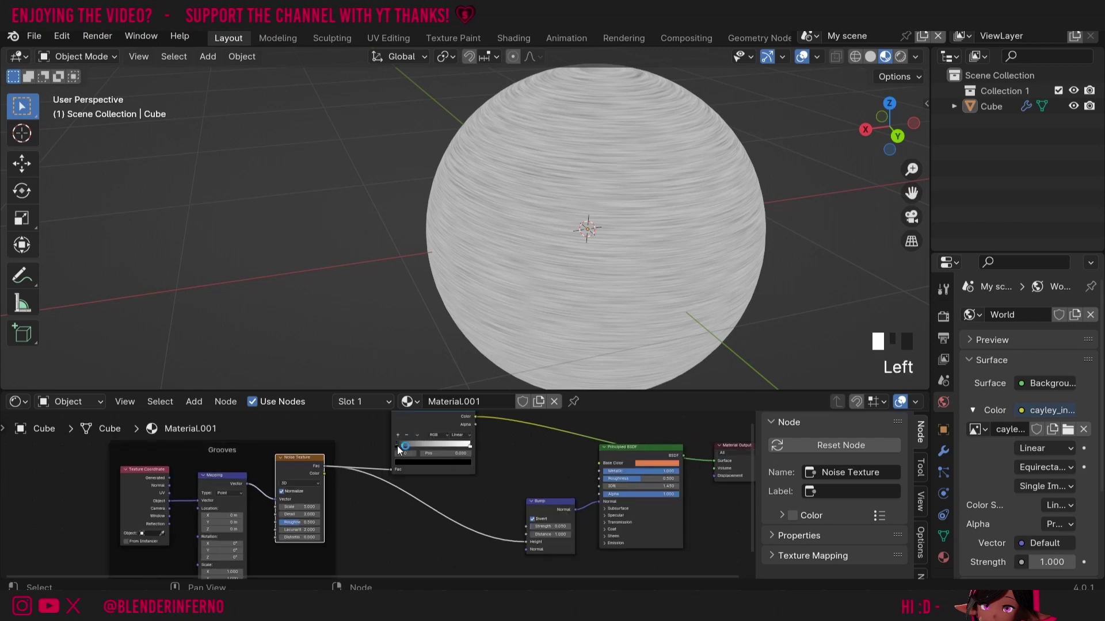
click(447, 465)
click(430, 461)
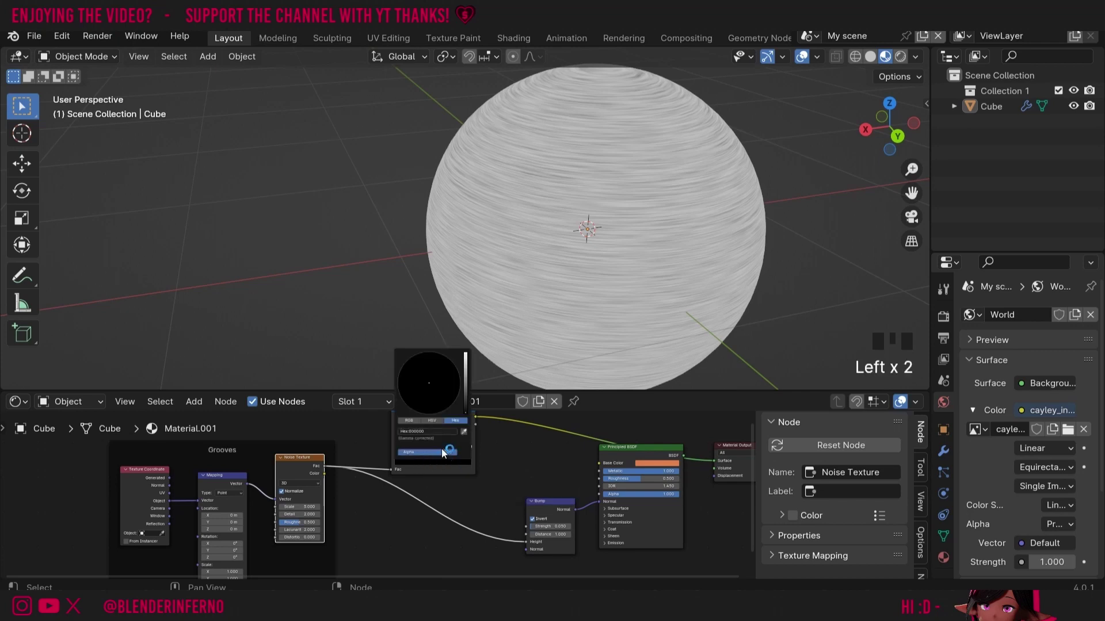
click(454, 460)
click(466, 378)
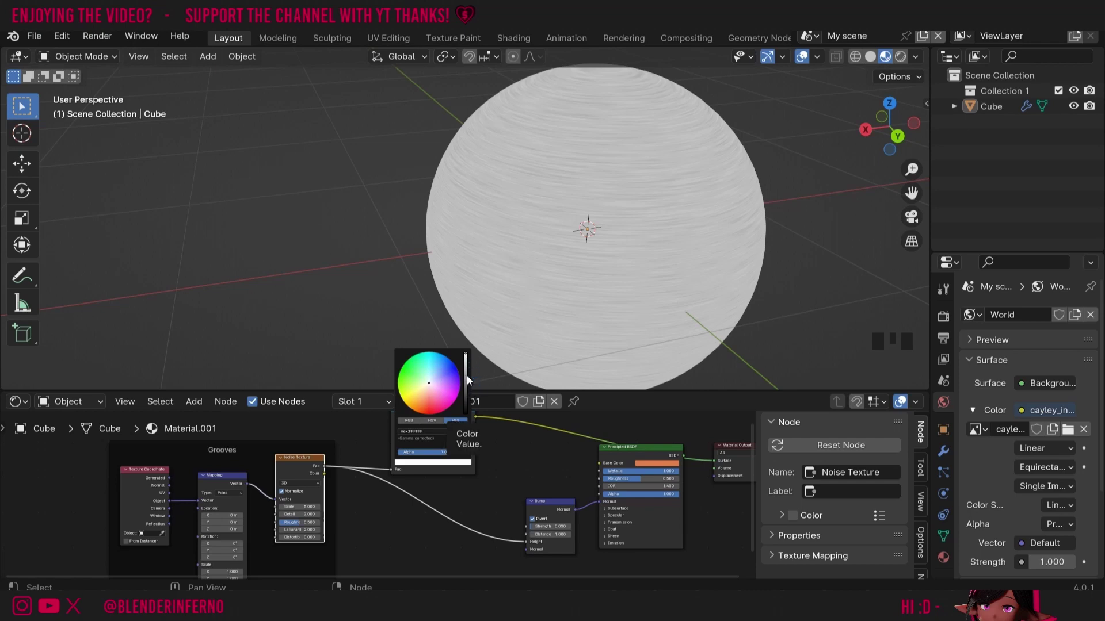
click(468, 370)
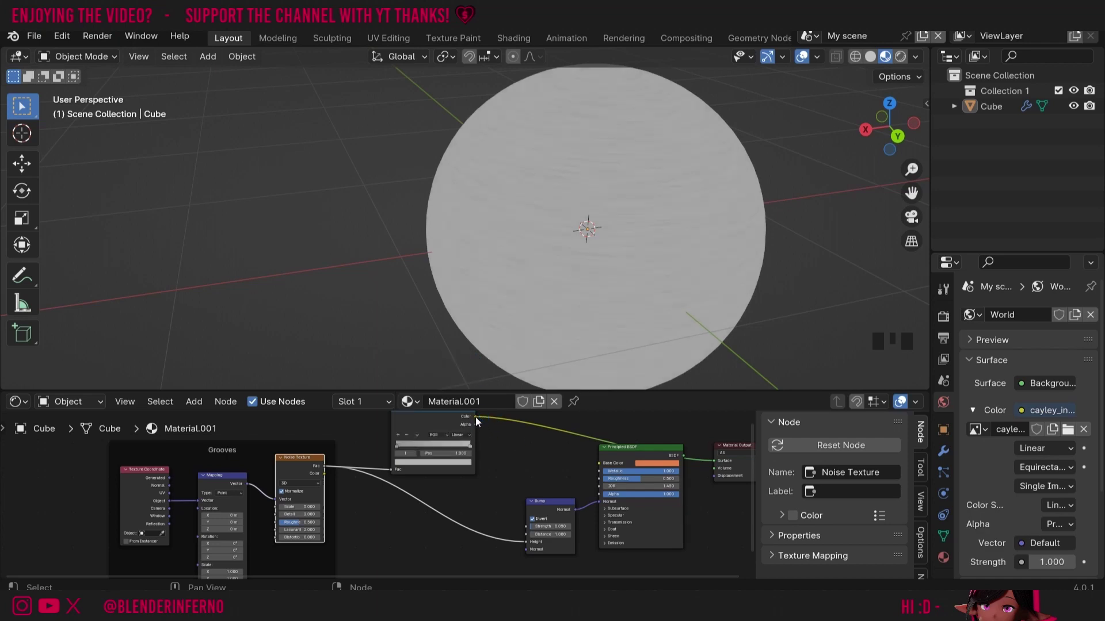
Feed the Color Ramp's Color into the Principled BSDF's Roughness, reconnect the BSDF to the Surface output and set its IOR to 1.180.
mouse_move(475, 418)
mouse_down()
mouse_move(513, 463)
mouse_move(606, 478)
mouse_up()
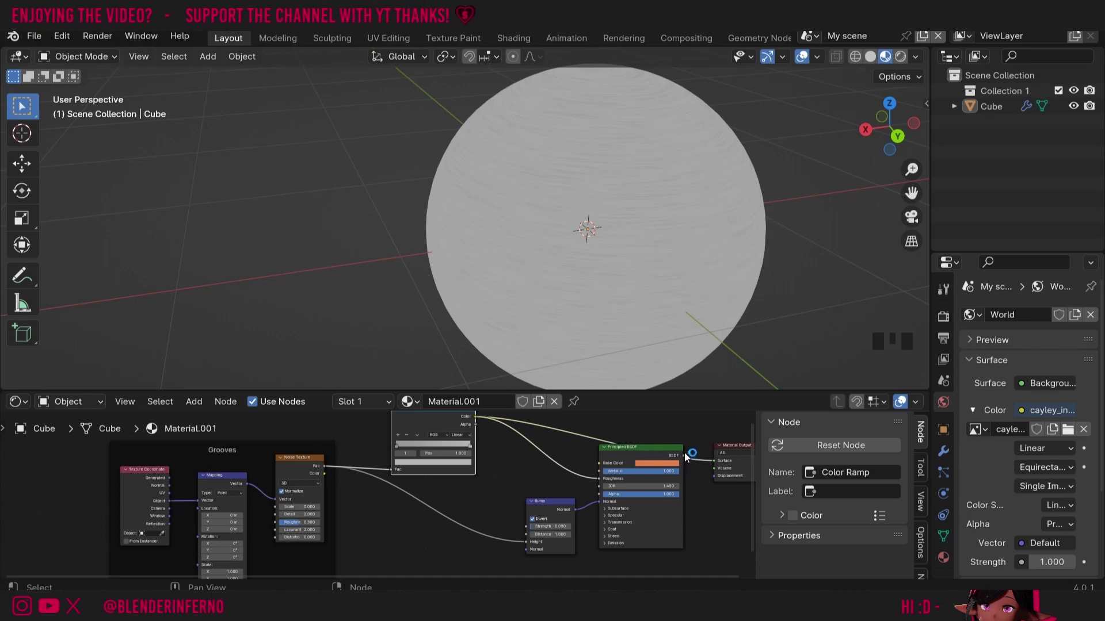
ctrl+shift+click(684, 453)
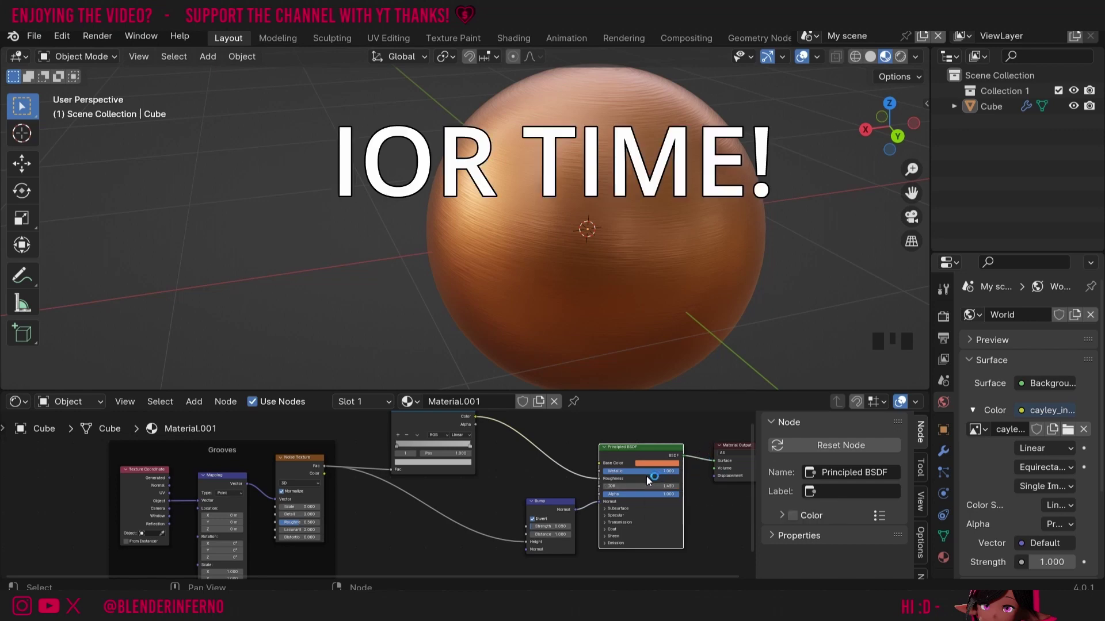
drag(663, 486, 653, 481)
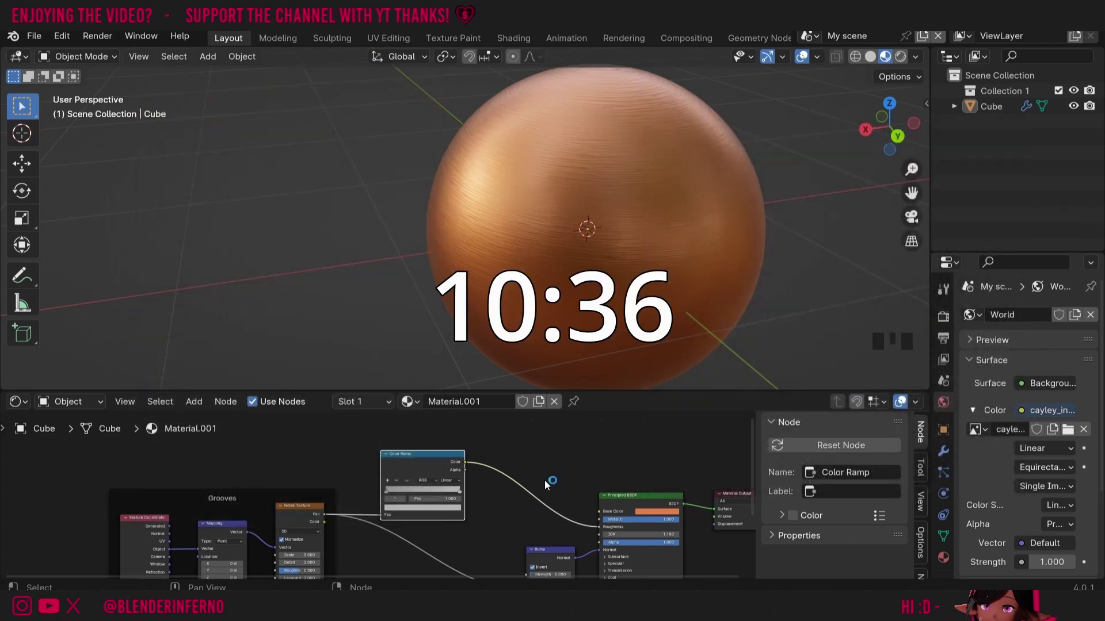
Add a Musgrave Texture node above the Color Ramp and preview its Height on the sphere through the Material Output.
scroll(604, 466, down, 3)
drag(752, 474, 751, 433)
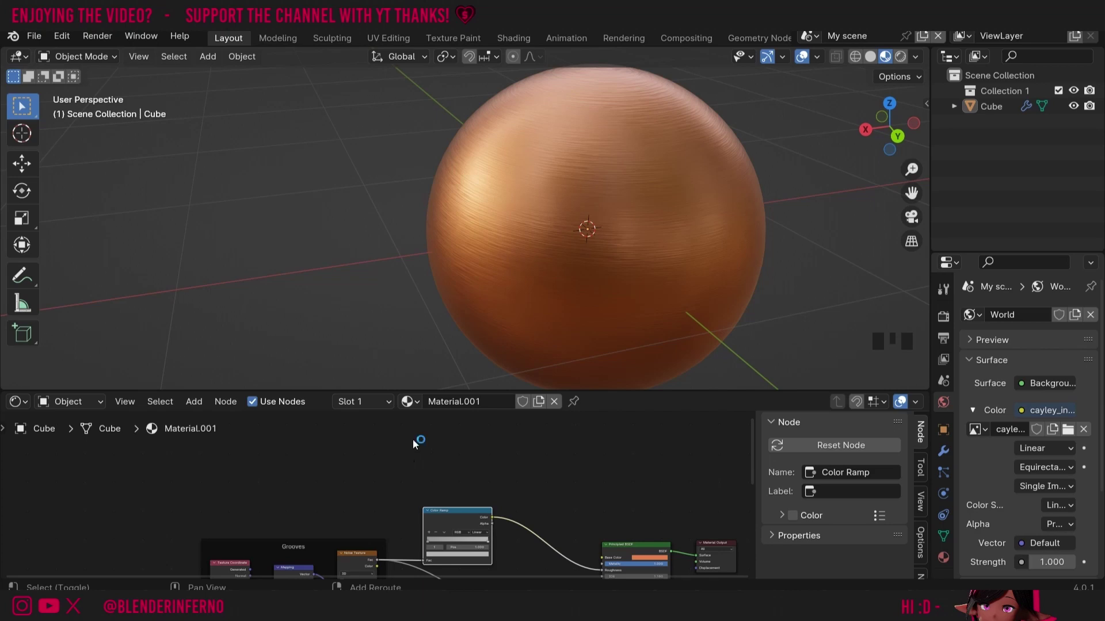
key(shift+a)
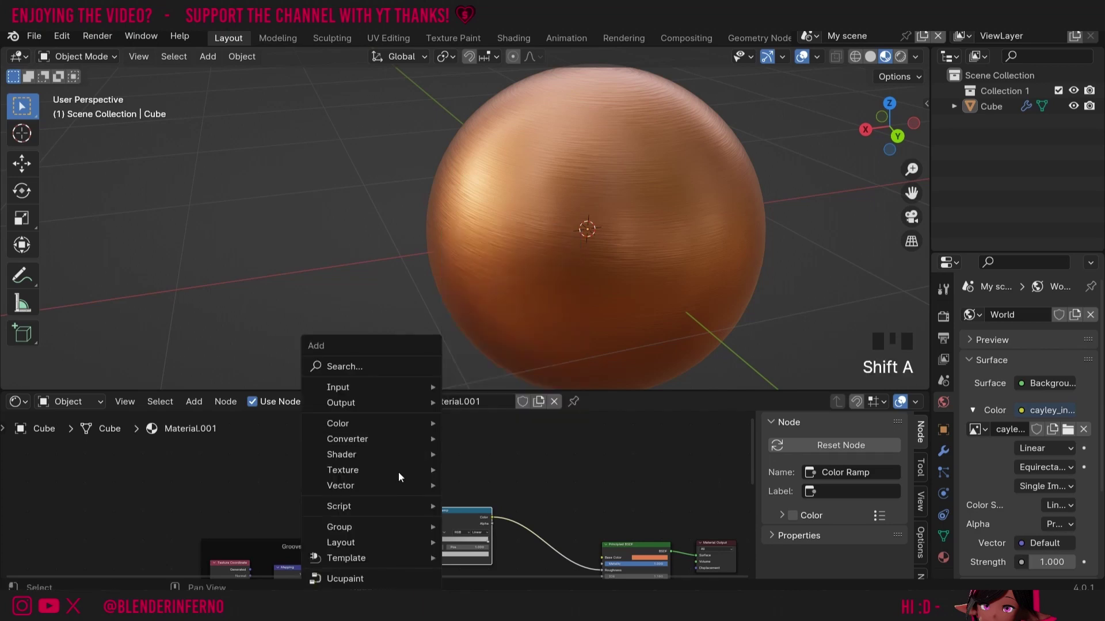
mouse_move(399, 470)
click(503, 376)
click(468, 441)
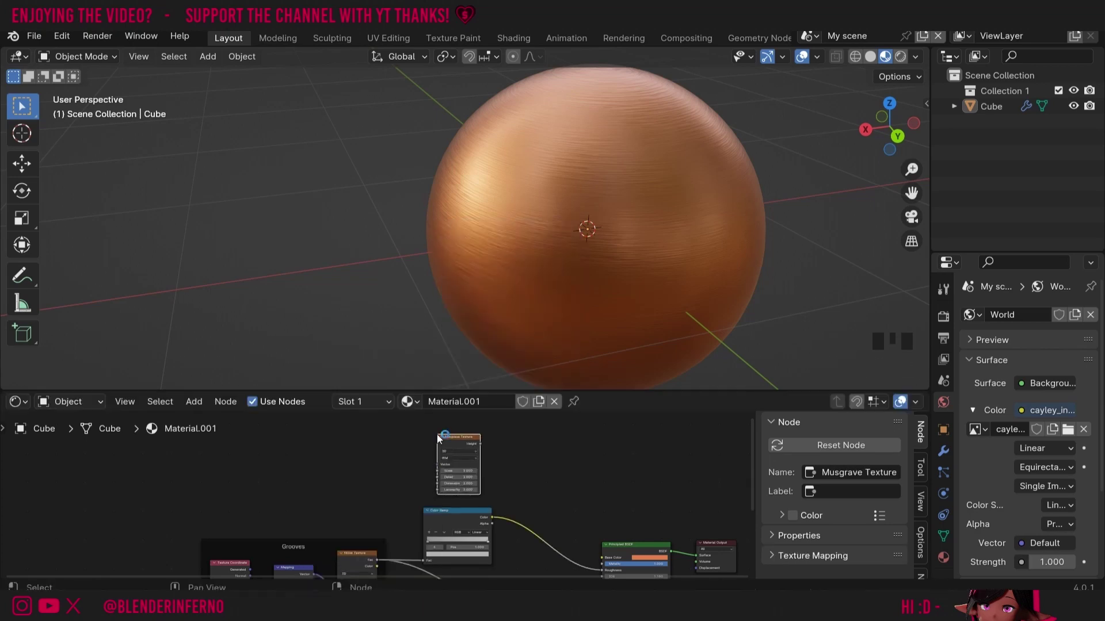
ctrl+shift+click(482, 445)
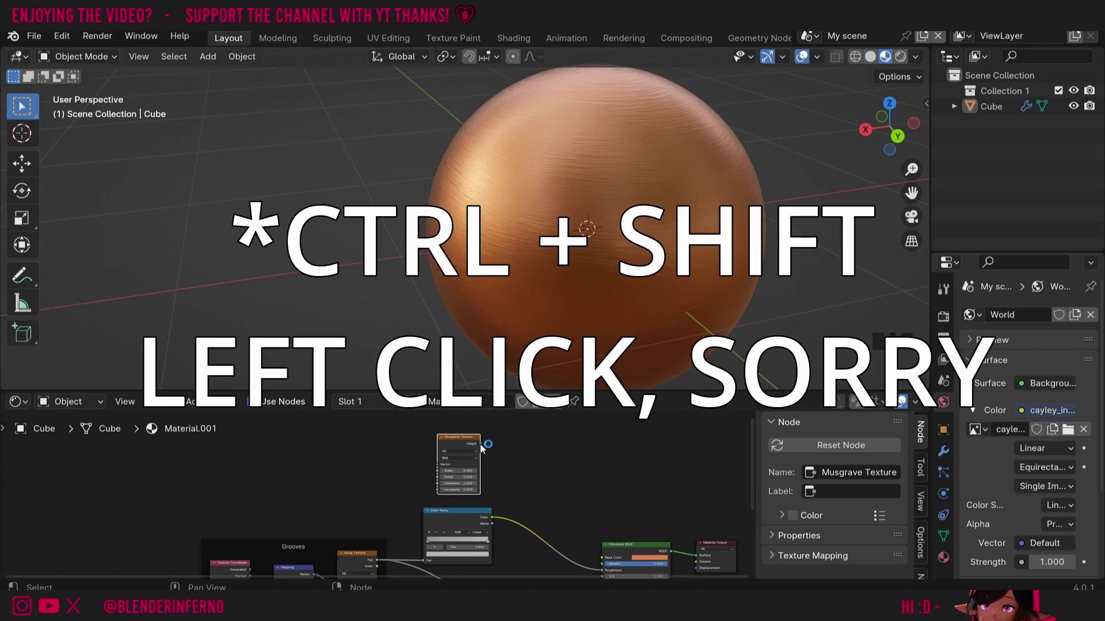
drag(481, 444, 697, 551)
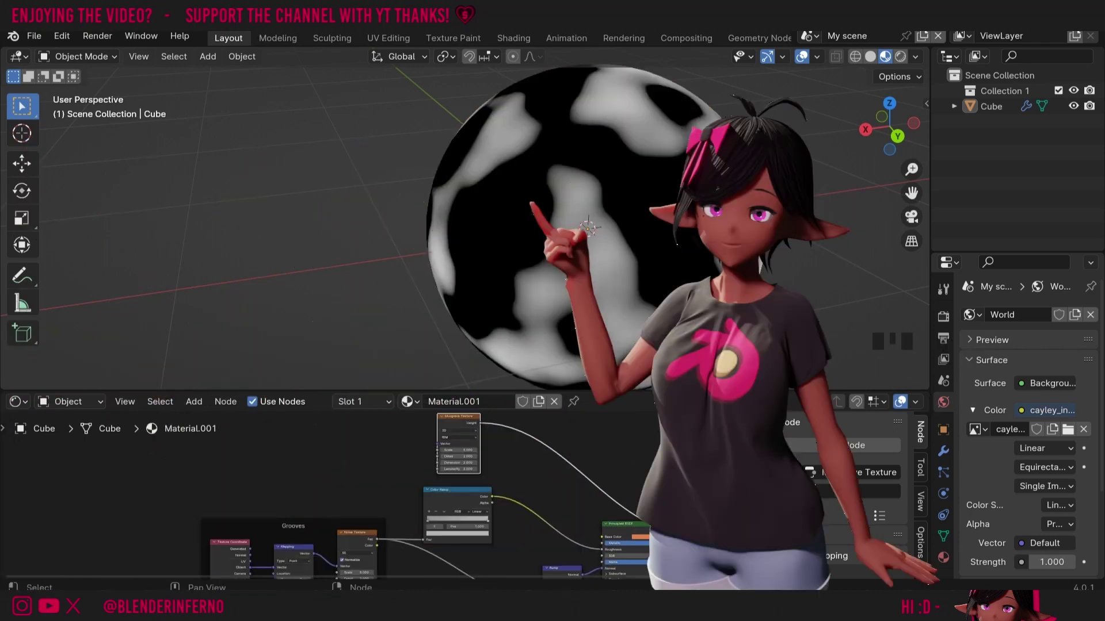
click(429, 444)
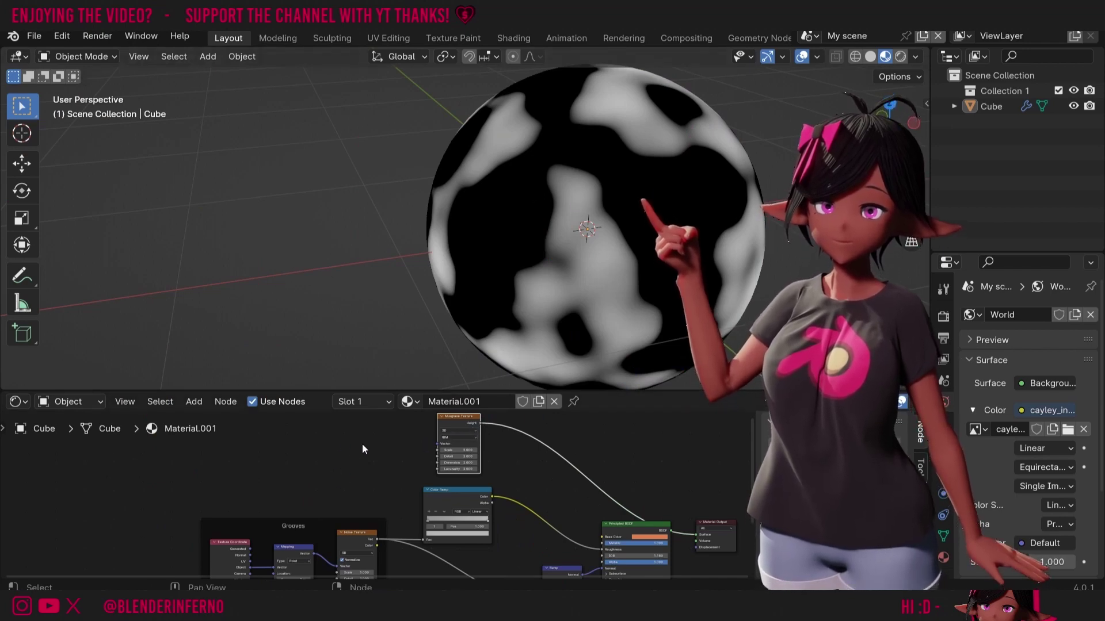
Add a Texture Coordinate node, link its Object output to the Musgrave Texture's Vector and set the Musgrave Scale to 7.3.
key(n)
key(shift+a)
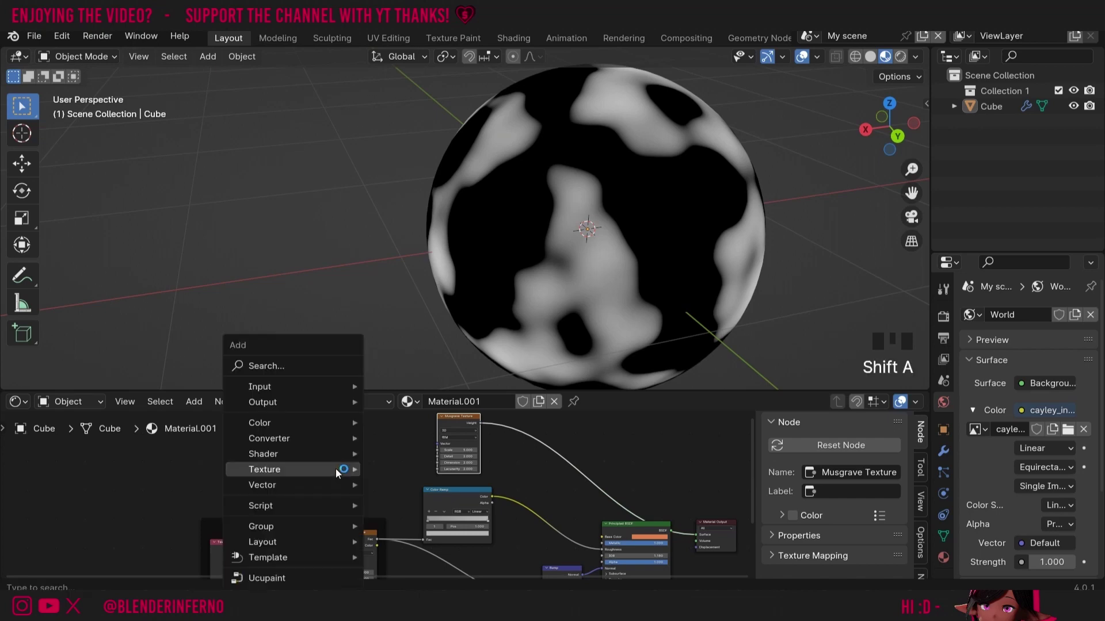
mouse_move(314, 387)
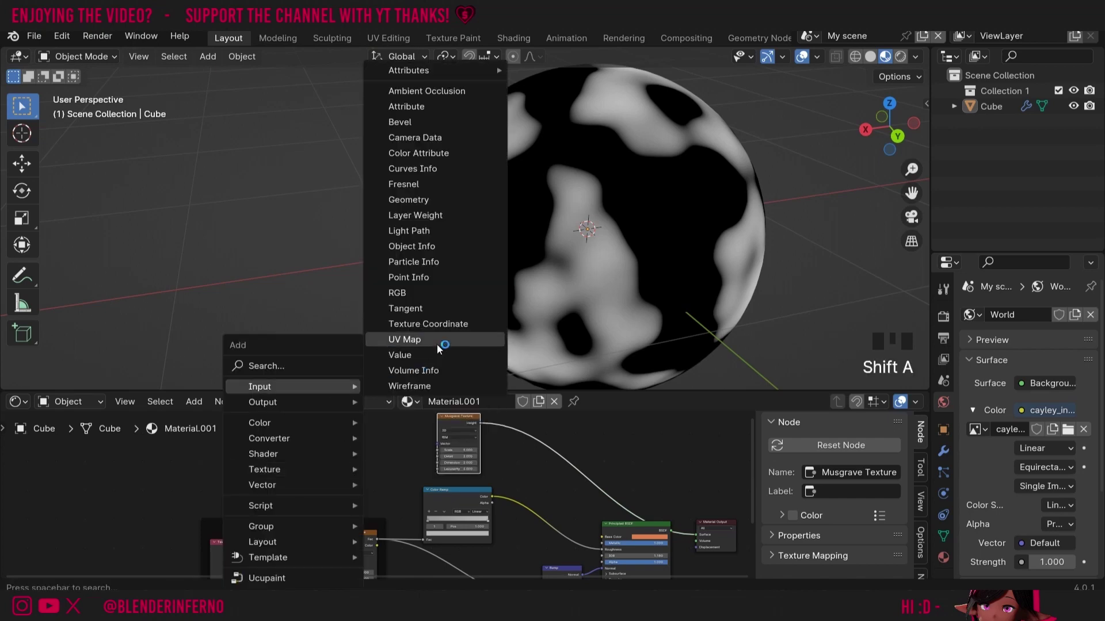
click(428, 324)
click(397, 450)
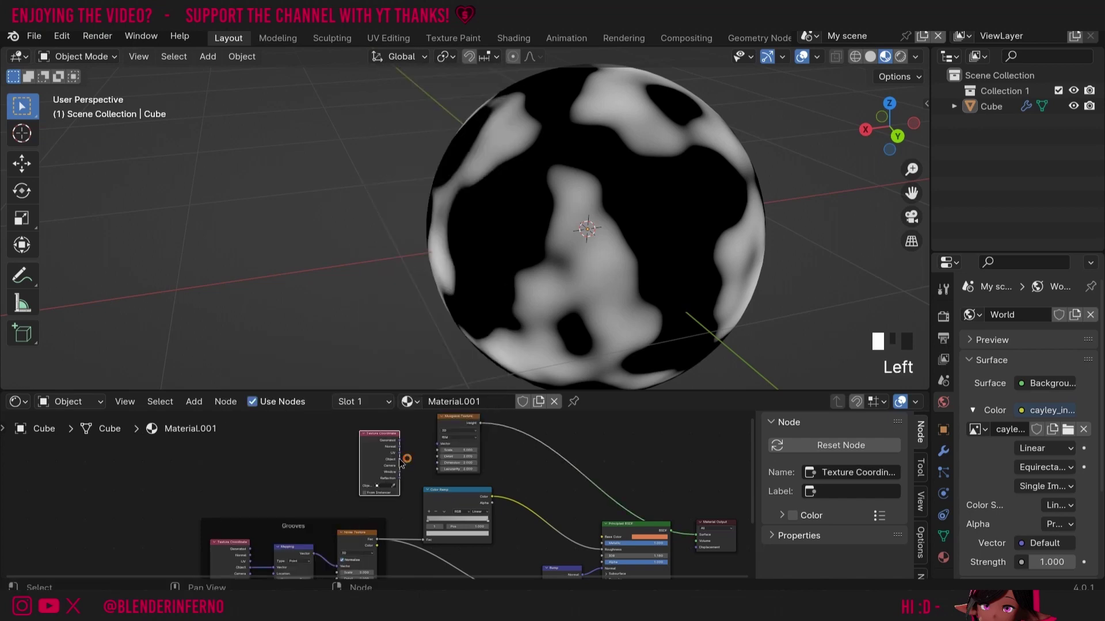
drag(399, 460, 466, 451)
click(466, 450)
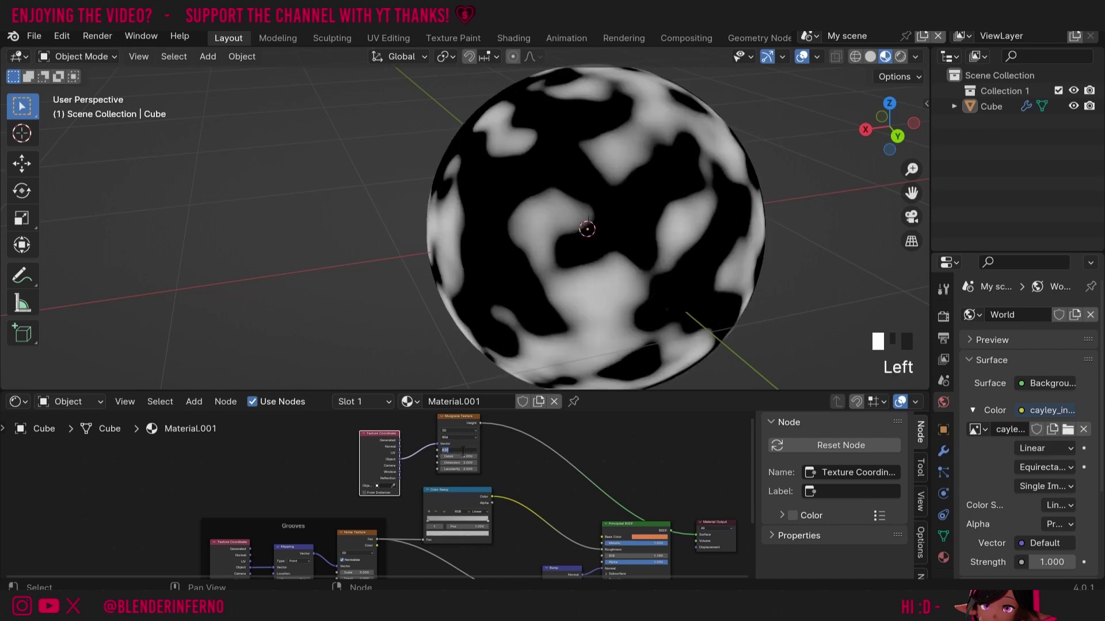
text(7.3)
key(Return)
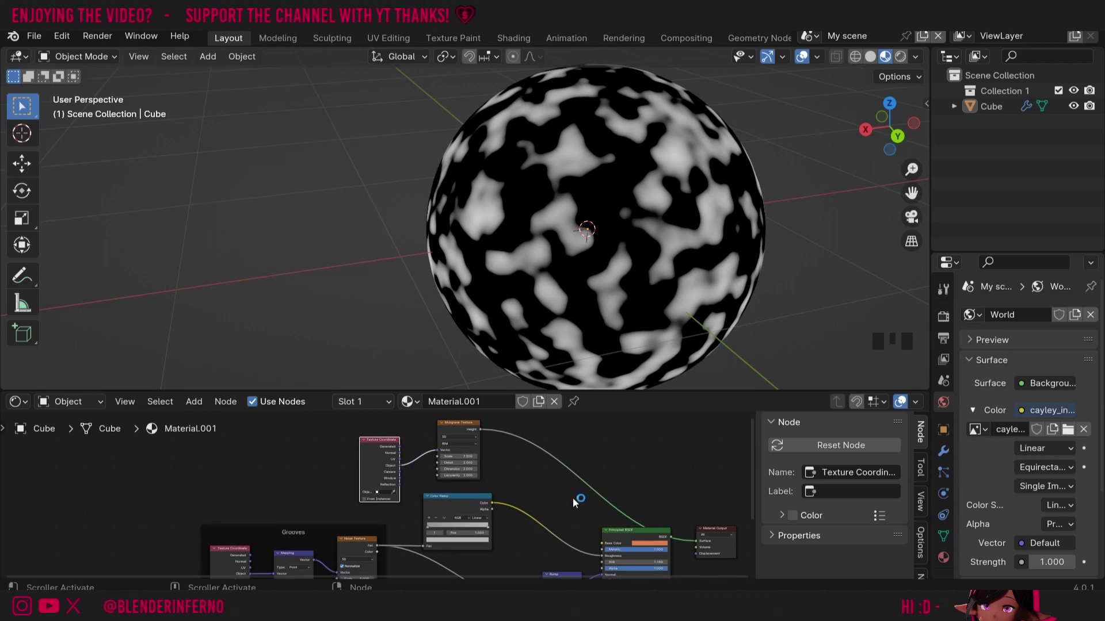
Insert a color Mix node between the Color Ramp and the BSDF's Roughness, and link the Musgrave Texture's Height to its Factor.
key(shift+a)
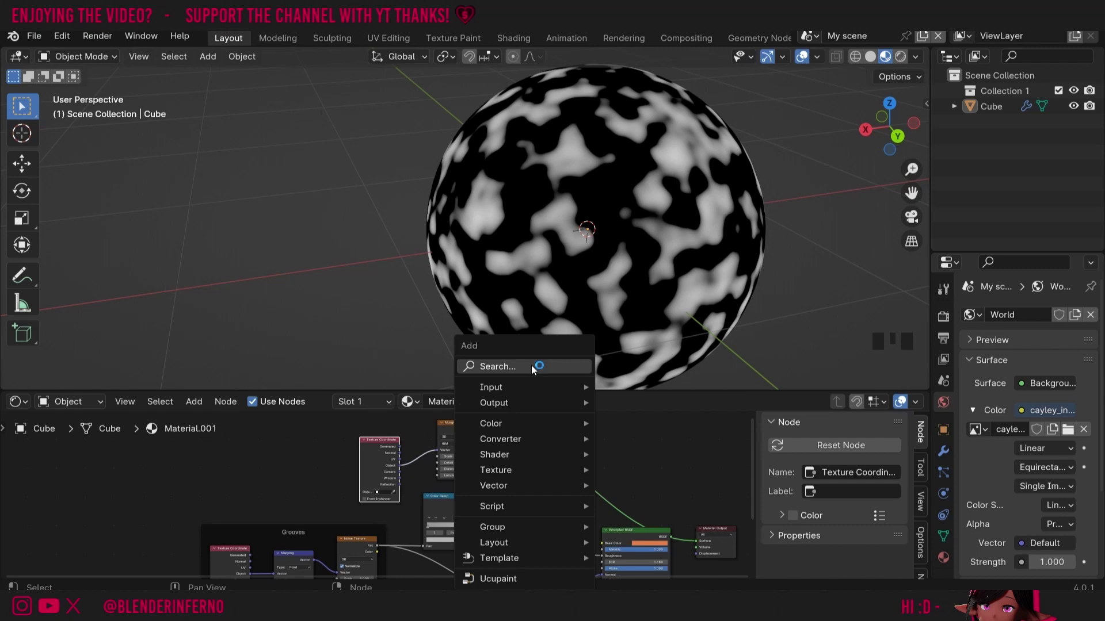
click(531, 365)
text(mix)
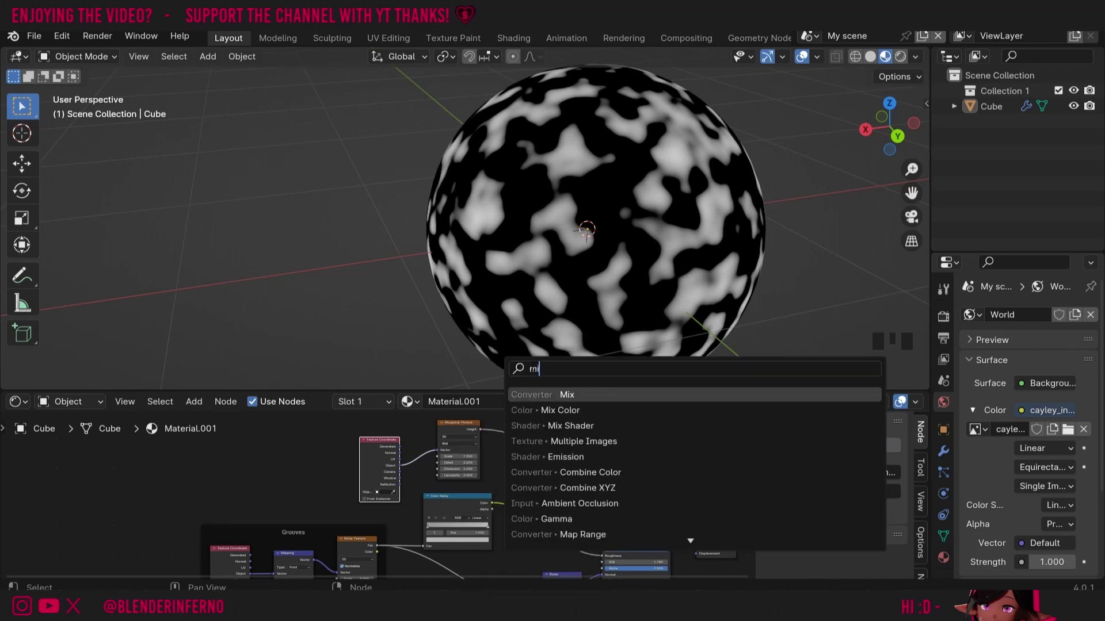
key(Return)
click(526, 487)
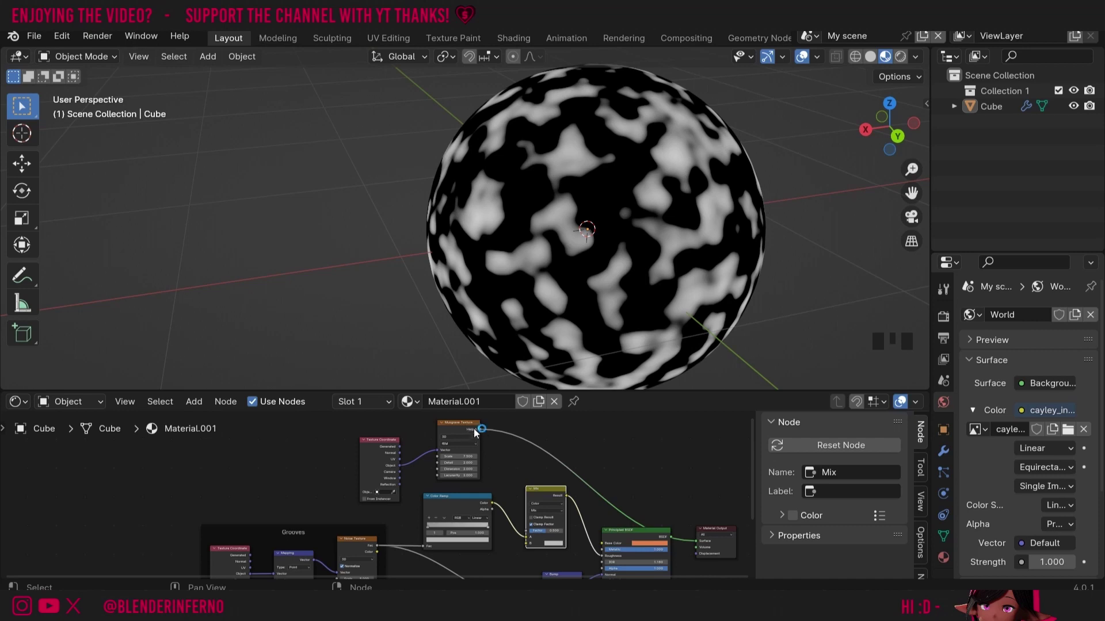
click(528, 534)
click(508, 430)
drag(481, 429, 528, 540)
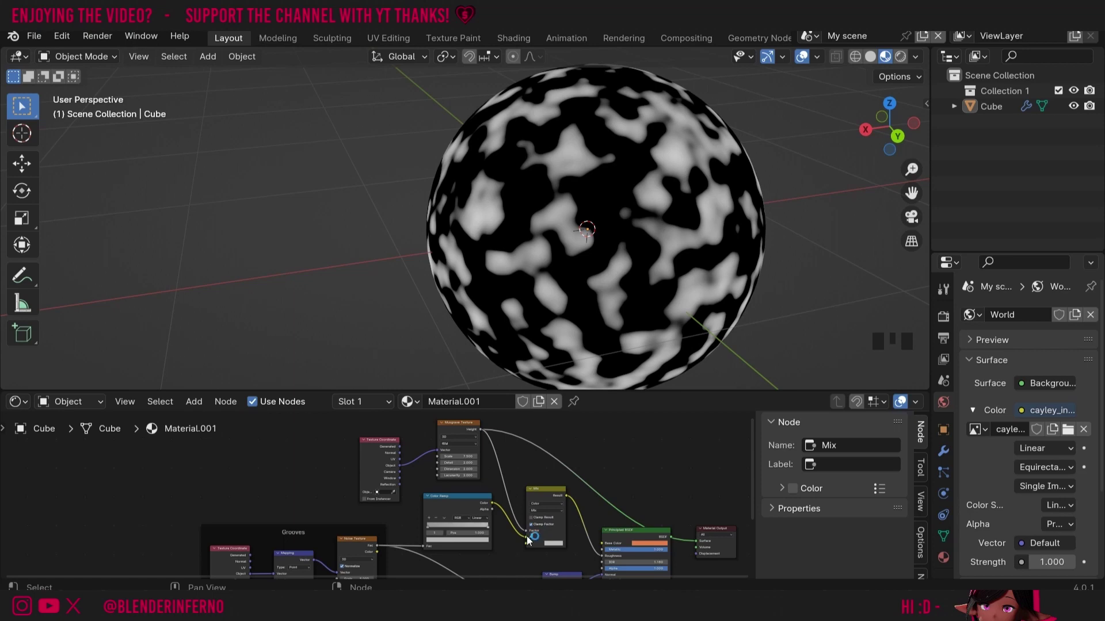
click(355, 545)
click(754, 479)
click(752, 481)
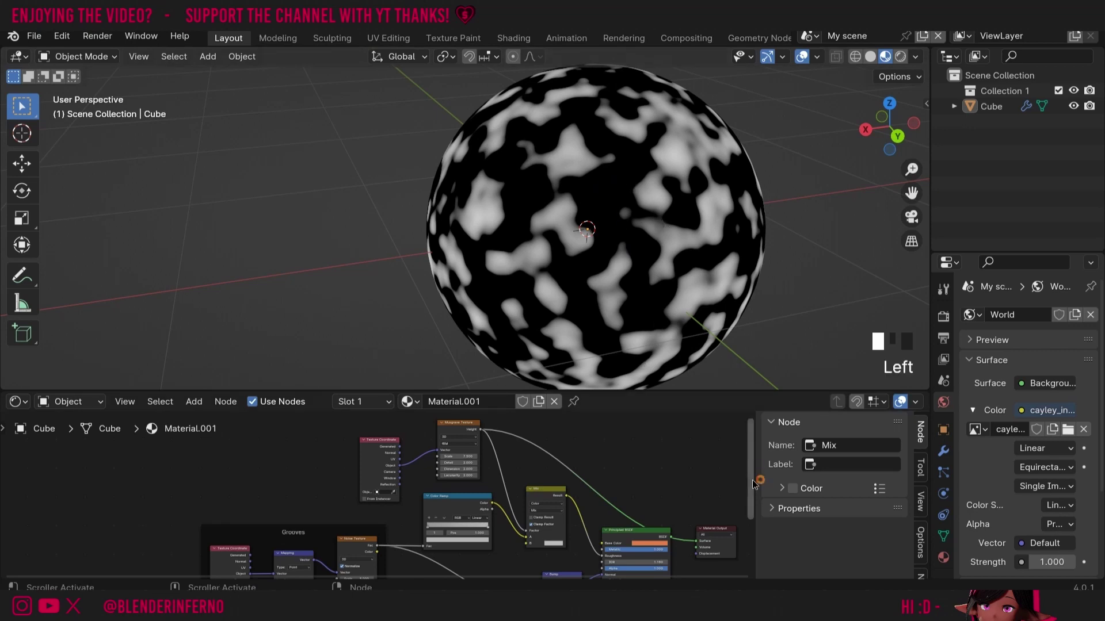
click(548, 479)
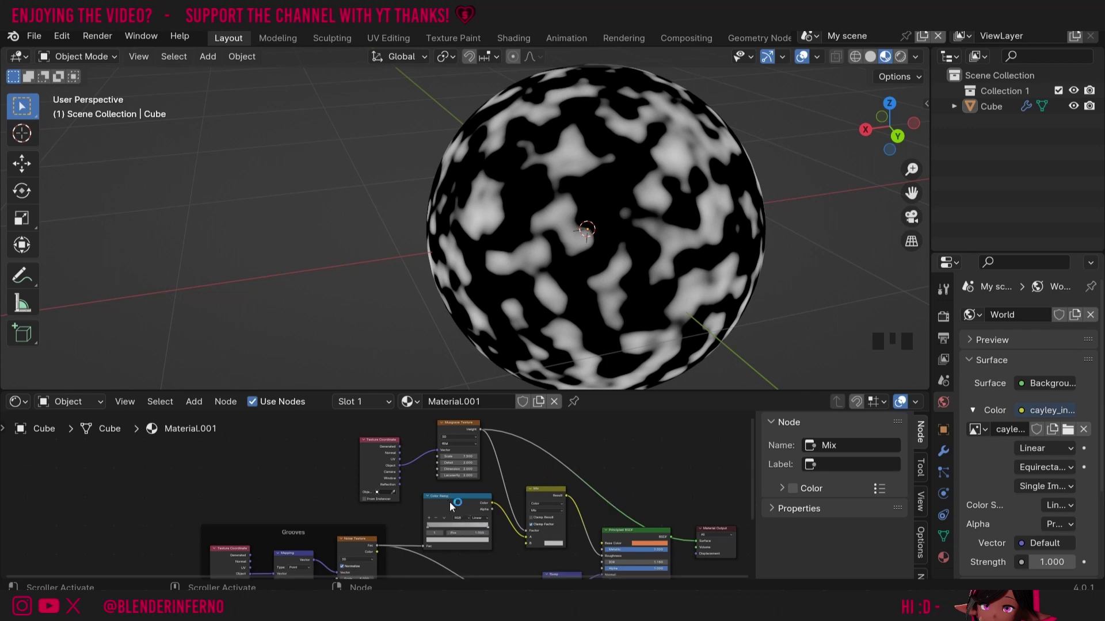
Add a Hue/Saturation/Value node with its Color input fed by the Color Ramp's Color output.
click(466, 504)
drag(492, 503, 511, 481)
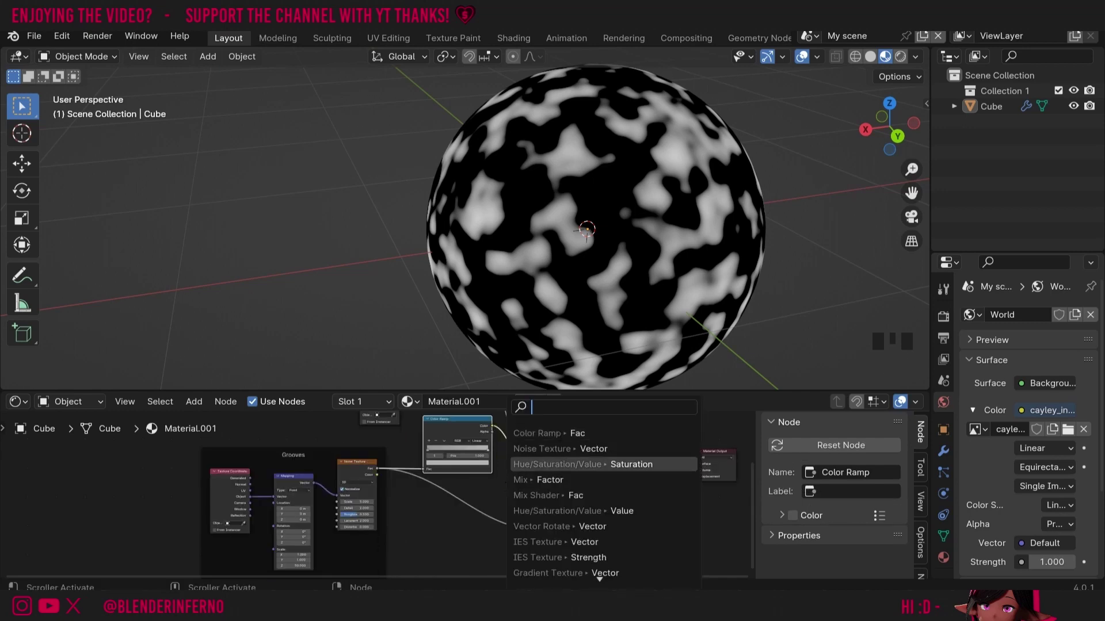
text(hue)
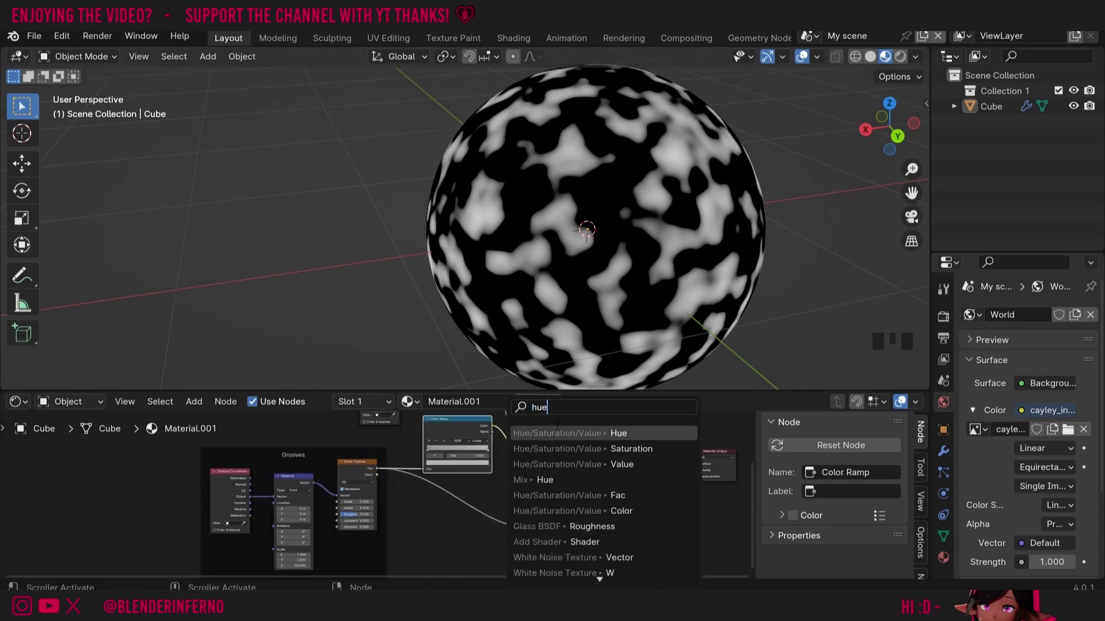
key(Return)
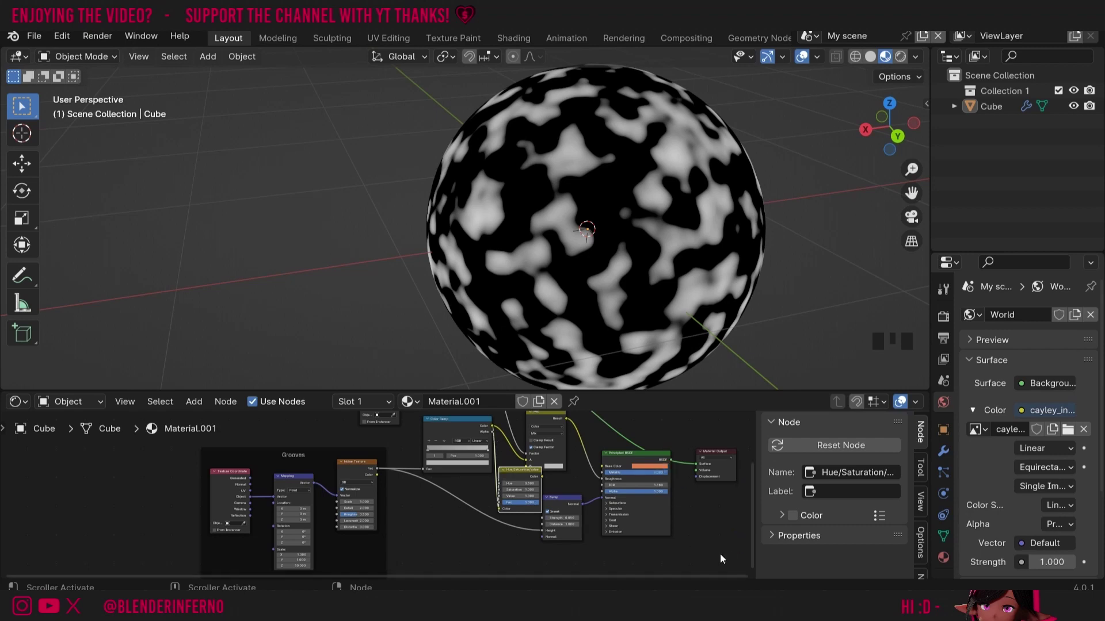
Move the Mix, Bump, BSDF and output nodes away from the Color Ramp, and link the Hue/Saturation/Value Color to the Mix's B input.
drag(724, 562, 590, 419)
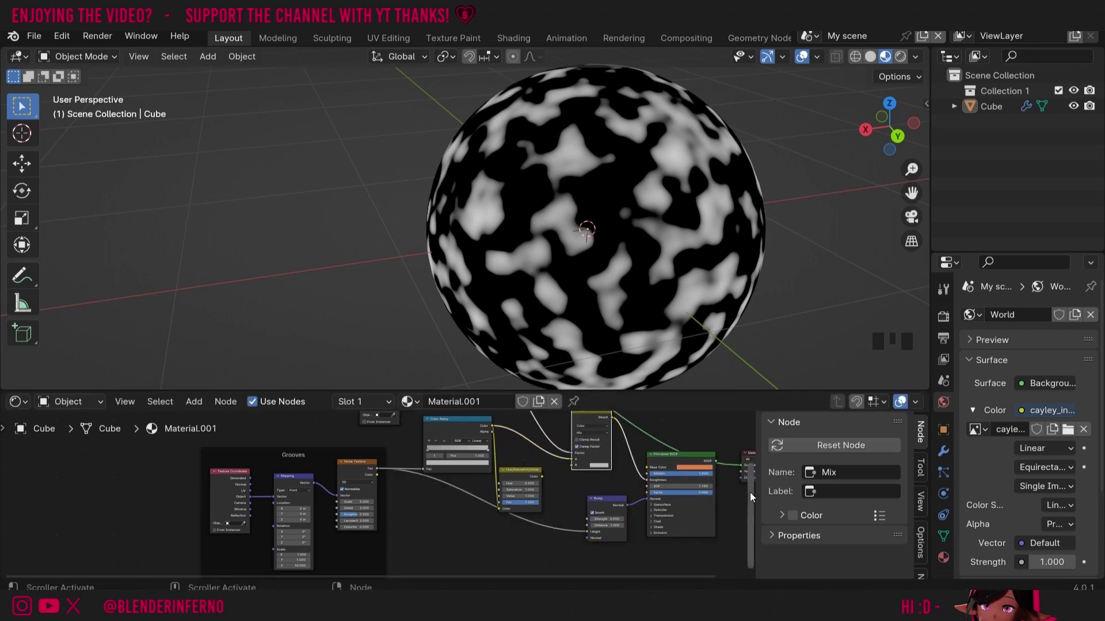
drag(751, 493, 750, 458)
drag(541, 534, 572, 523)
click(575, 520)
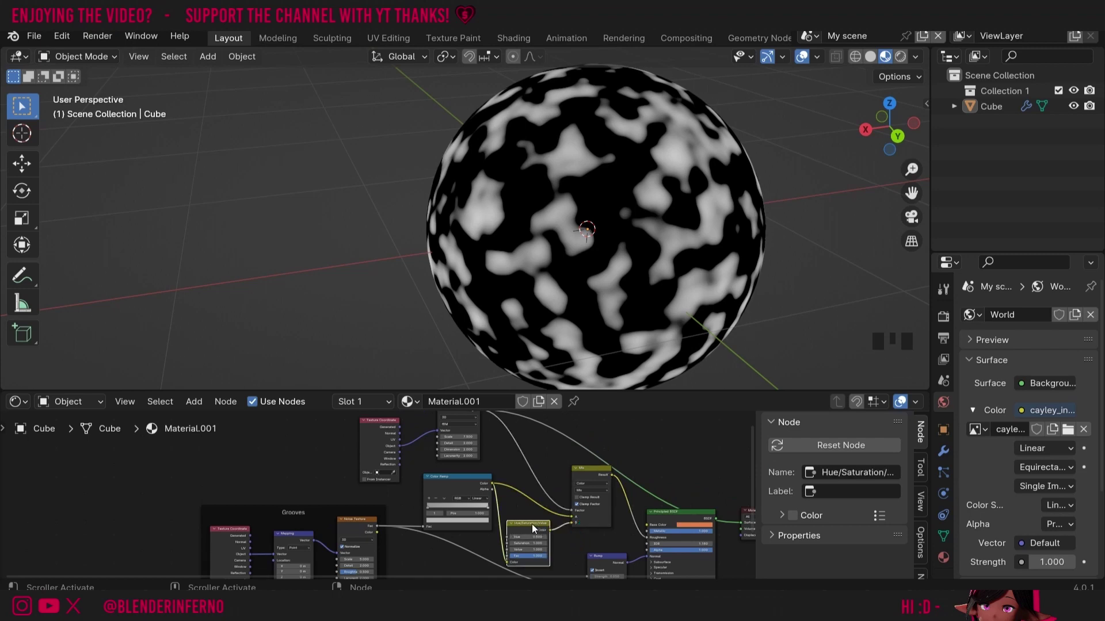
Preview the Principled BSDF on the sphere again and raise the Value of the Hue/Saturation/Value node.
click(553, 549)
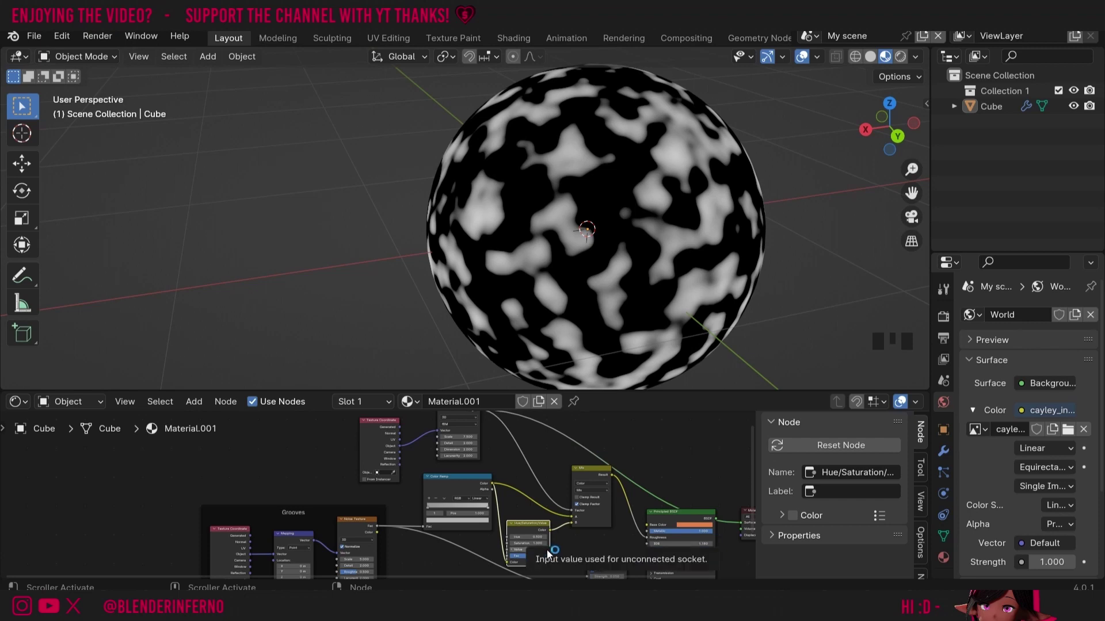
click(547, 551)
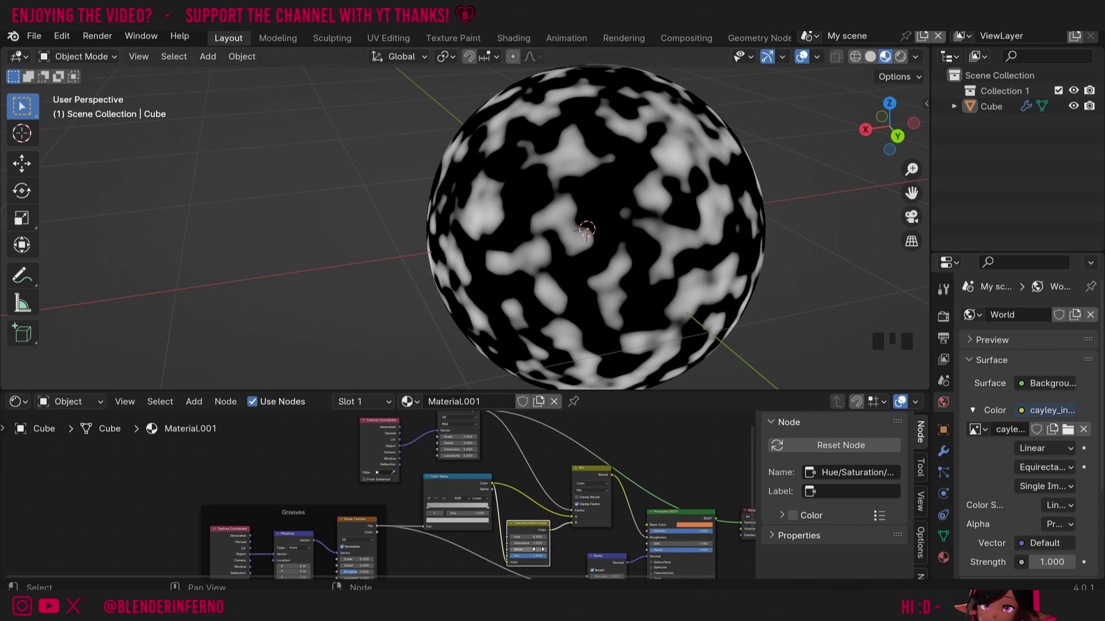
click(538, 549)
click(605, 476)
click(711, 521)
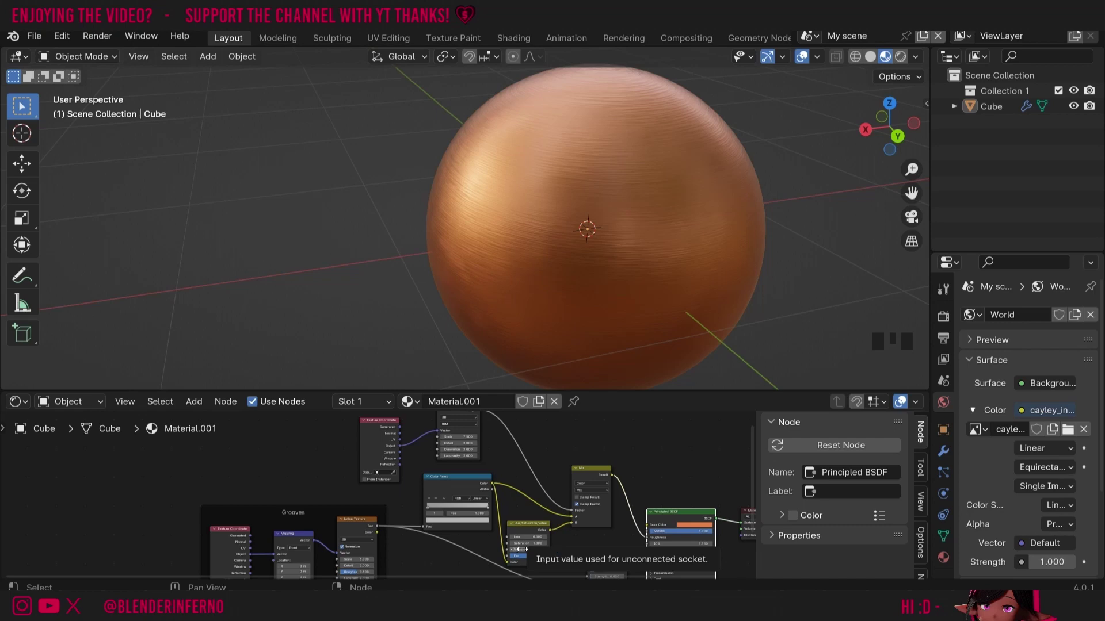
drag(522, 550, 587, 550)
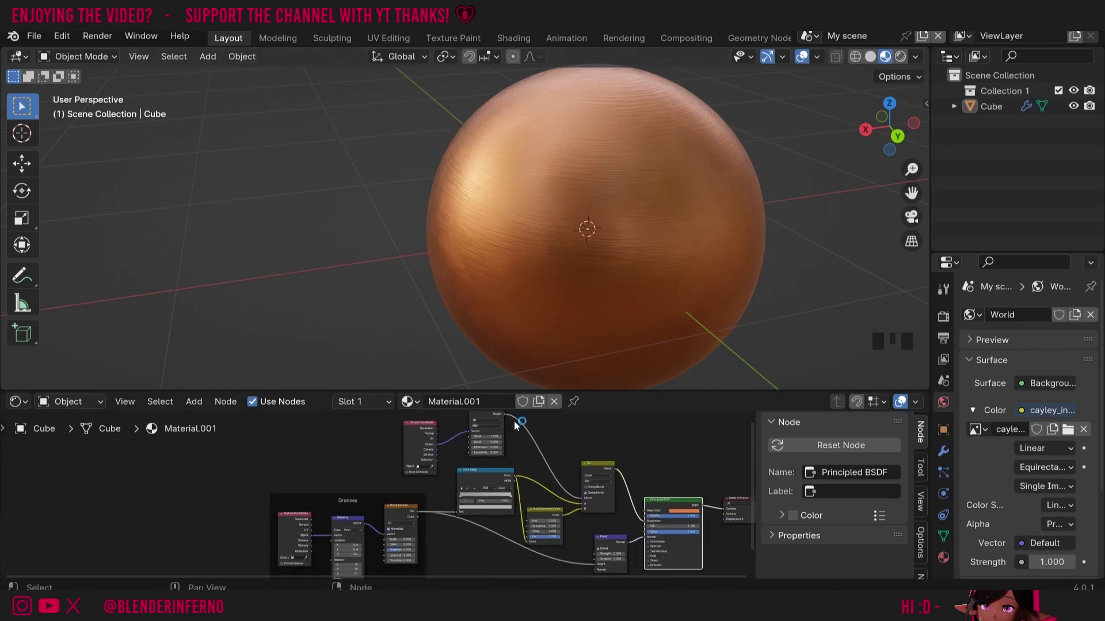
Spread out the node tree, shifting the Musgrave, its Texture Coordinate, Mix and shader nodes farther from the Grooves frame.
double_click(374, 430)
drag(376, 424, 573, 427)
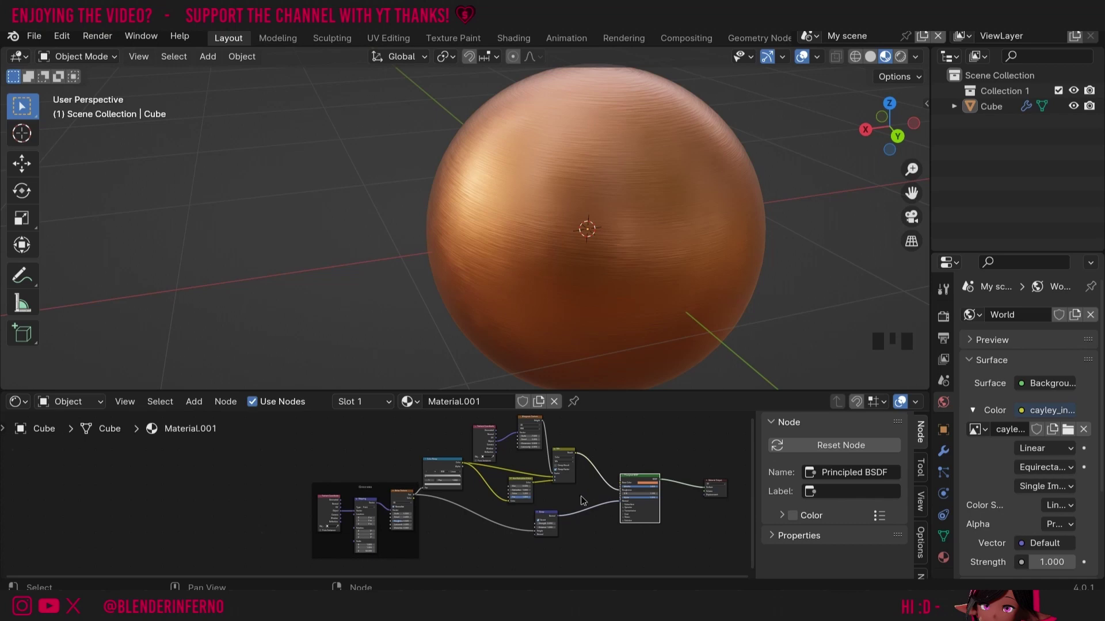
Frame the Musgrave, its Texture Coordinate, Hue/Saturation/Value and Mix nodes together and label the frame "Mix in Procedural imperfections".
drag(581, 496, 477, 438)
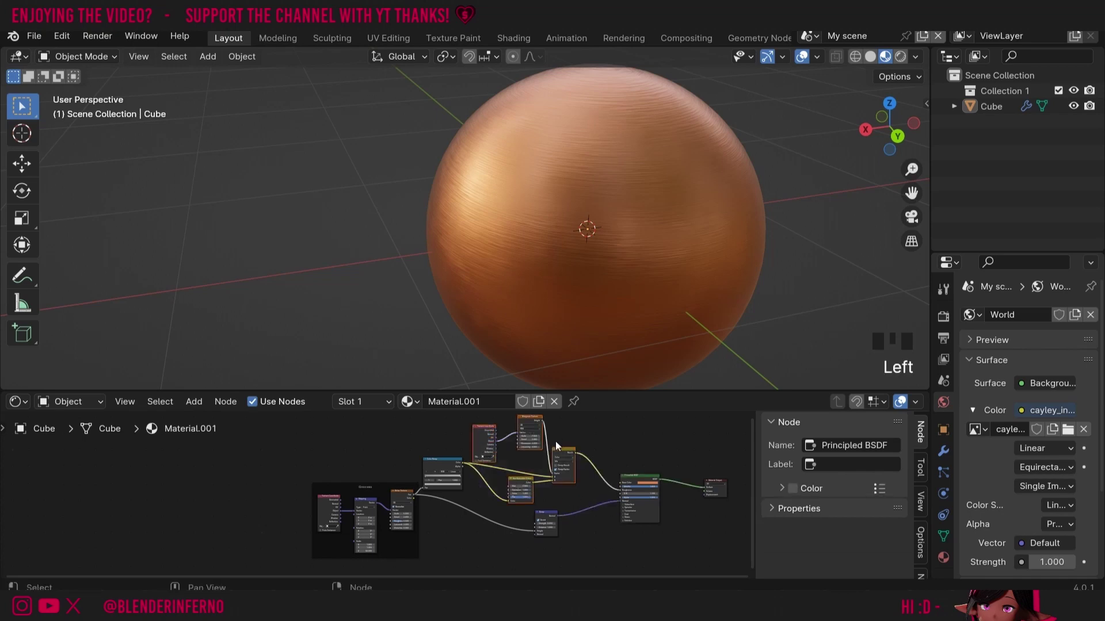
key(ctrl+j)
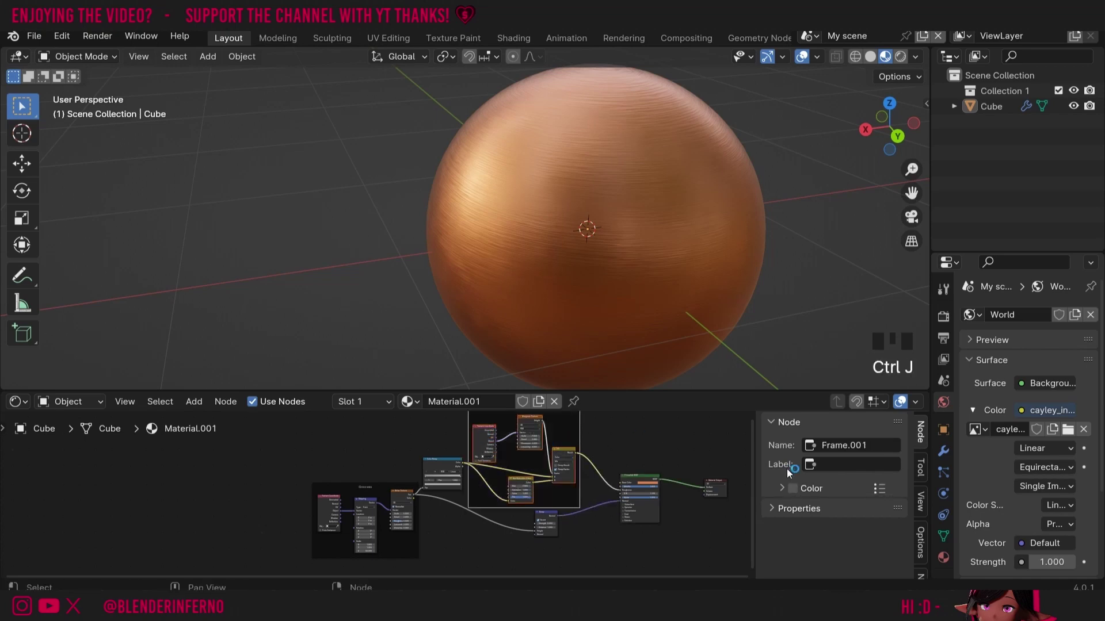
drag(750, 478, 752, 465)
click(838, 464)
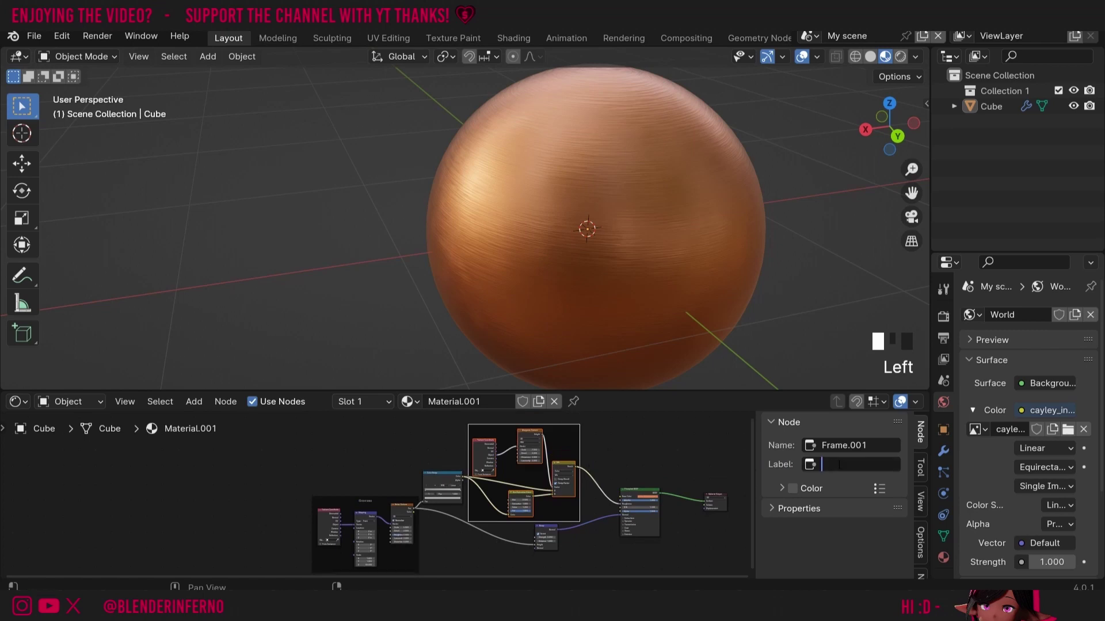
text(P)
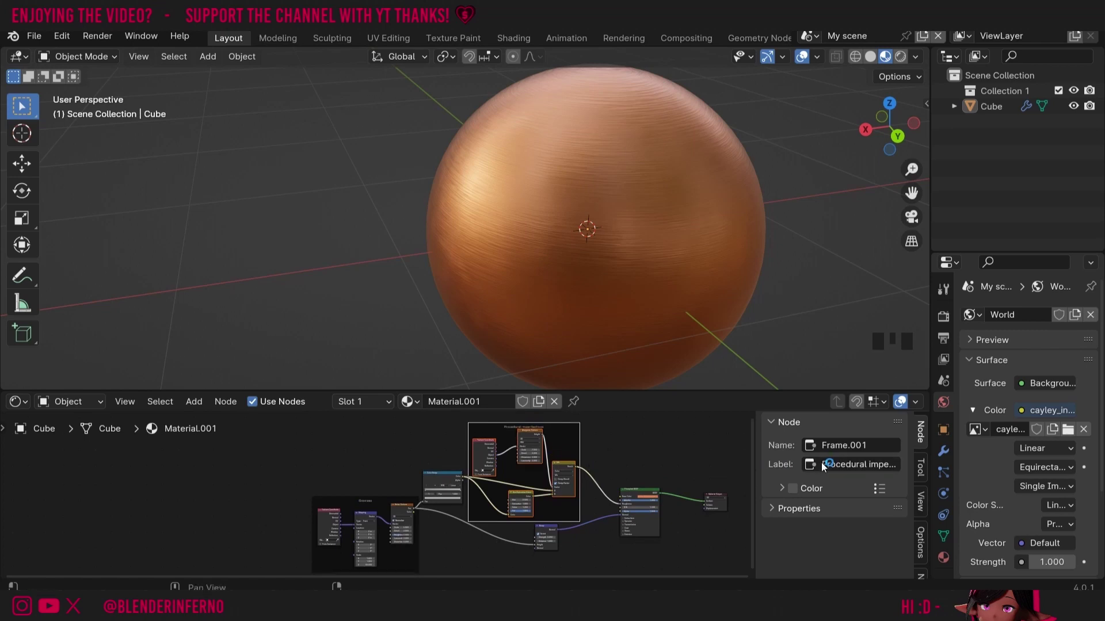
click(823, 462)
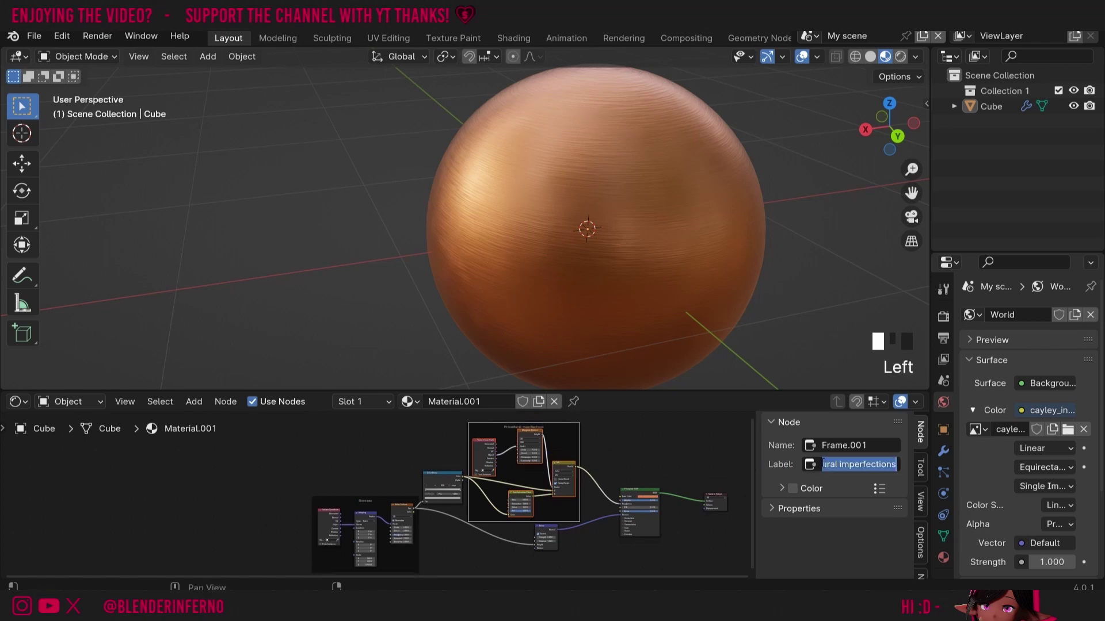
click(822, 464)
key(Left)
key(Left)
key(Left)
key(Left)
key(Left)
key(Left)
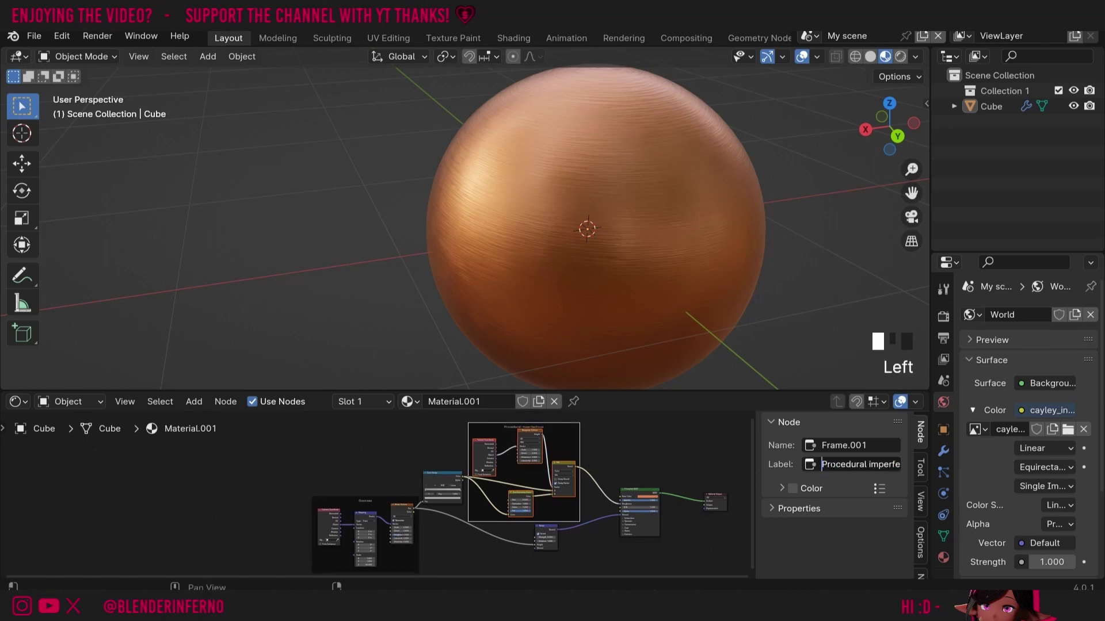
text(Mix in)
key(Return)
Disconnect the framed imperfection nodes from the Principled BSDF's Roughness and the Color Ramp, and move the frame aside above the Grooves frame.
scroll(634, 443, up, 2)
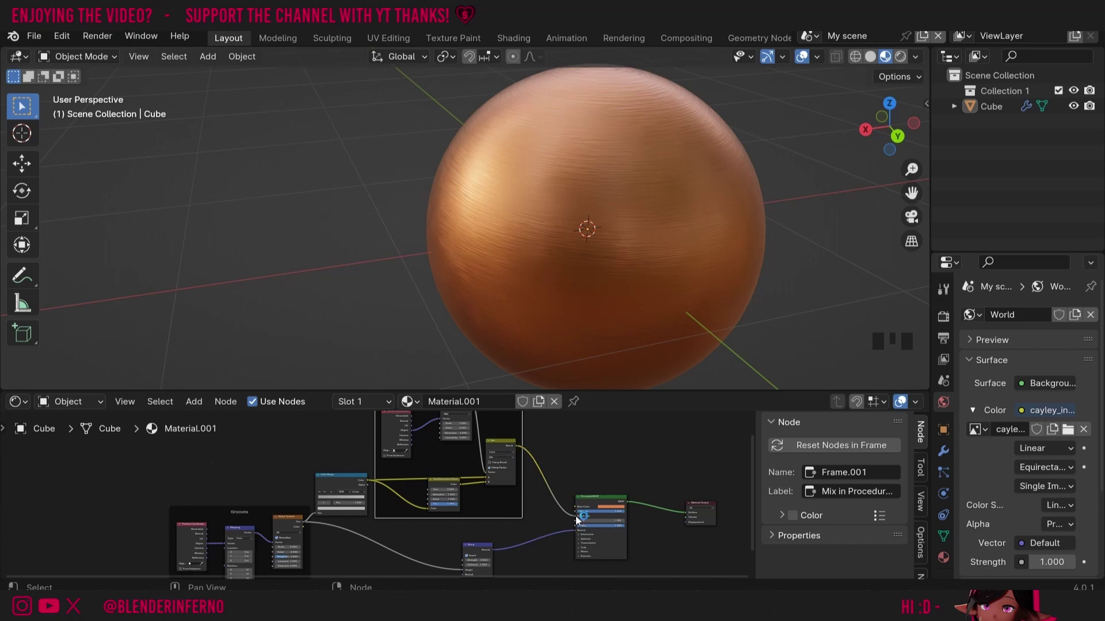
drag(577, 519, 374, 481)
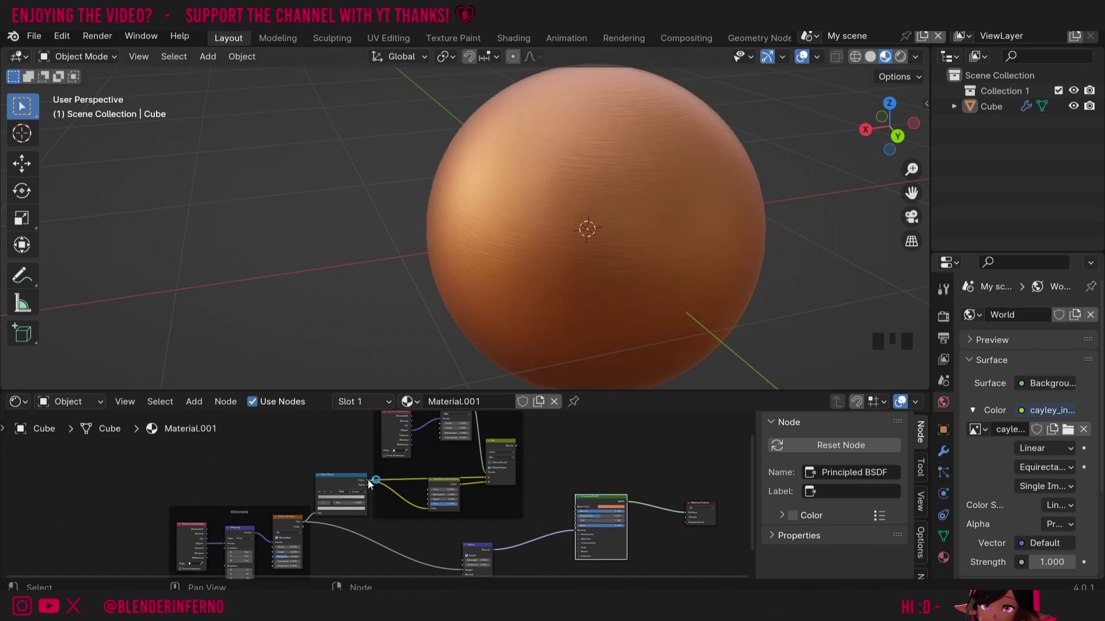
drag(460, 515, 157, 504)
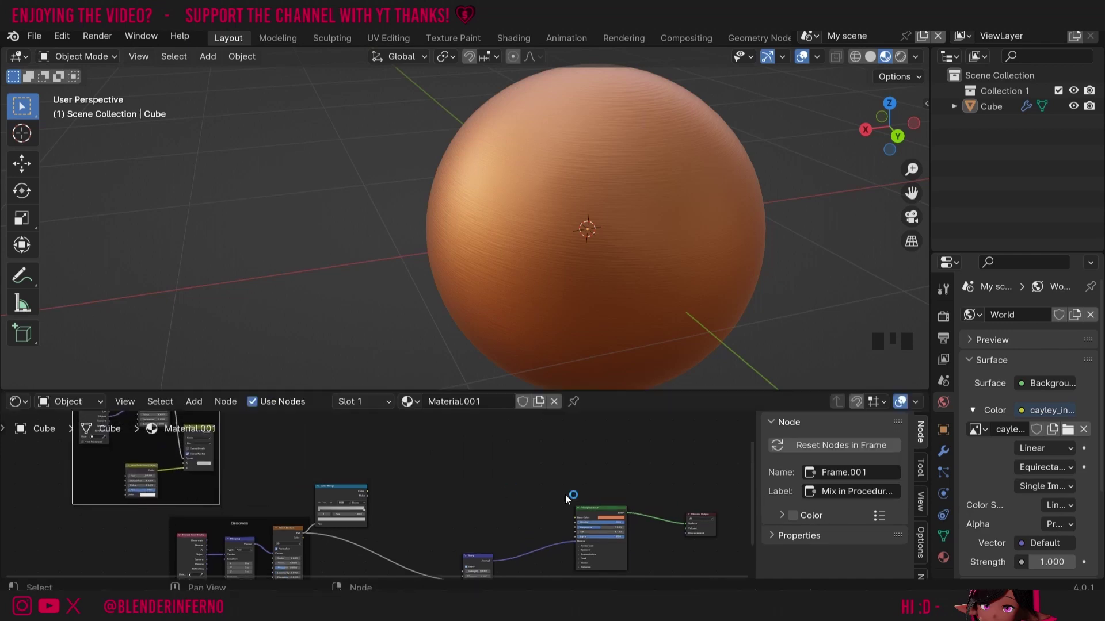
click(432, 500)
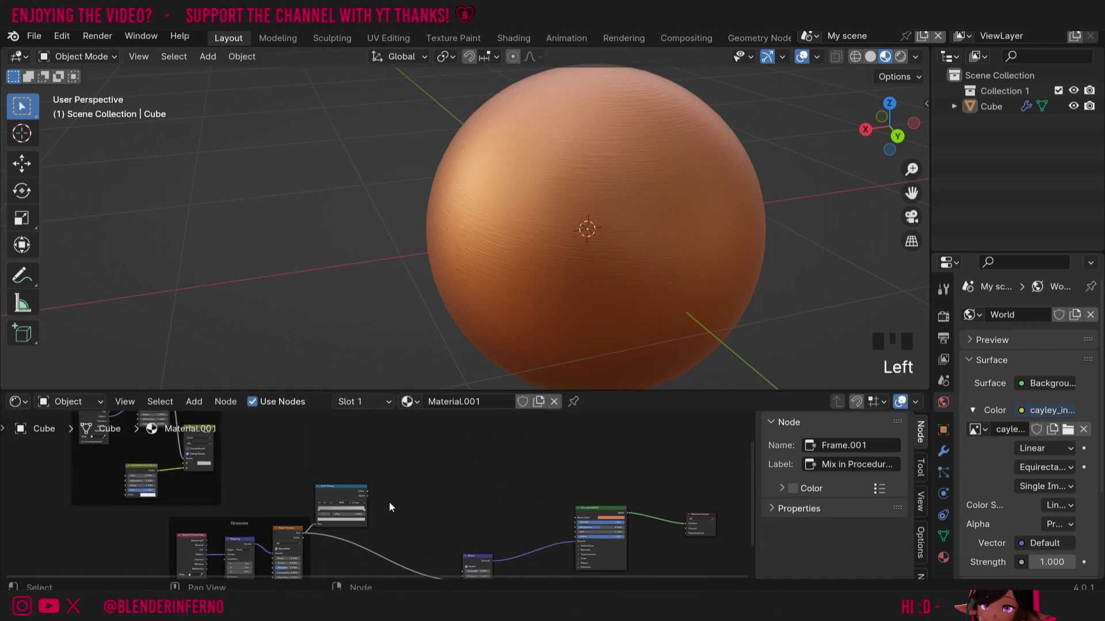
Add an Image Texture node beside the Color Ramp and load the DustWipes01 image into it.
scroll(389, 502, up, 1)
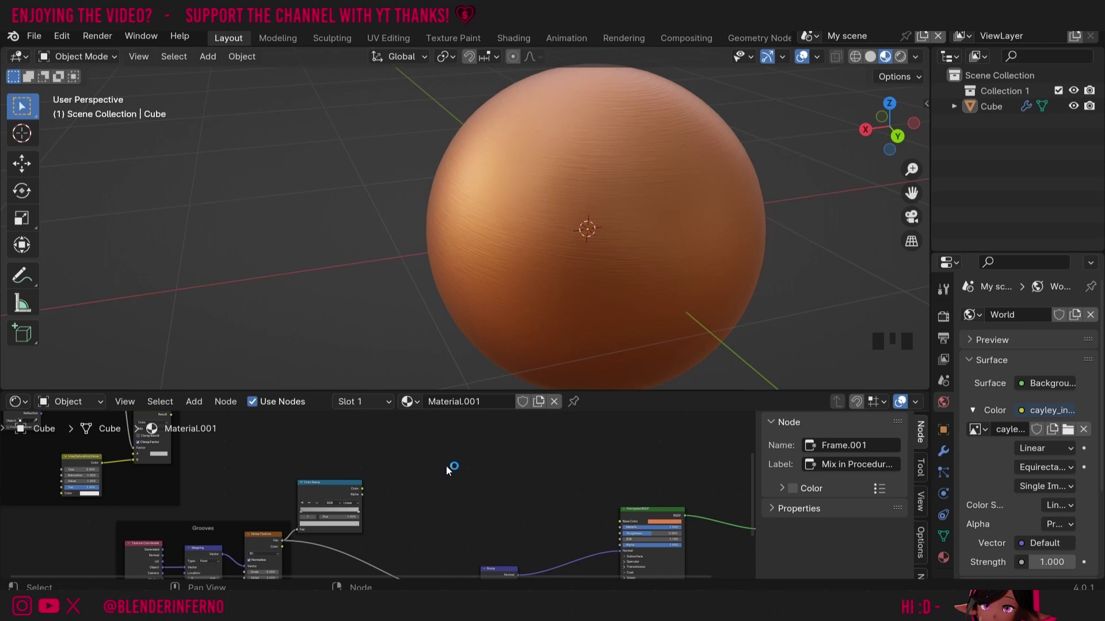
key(shift)
key(shift+a)
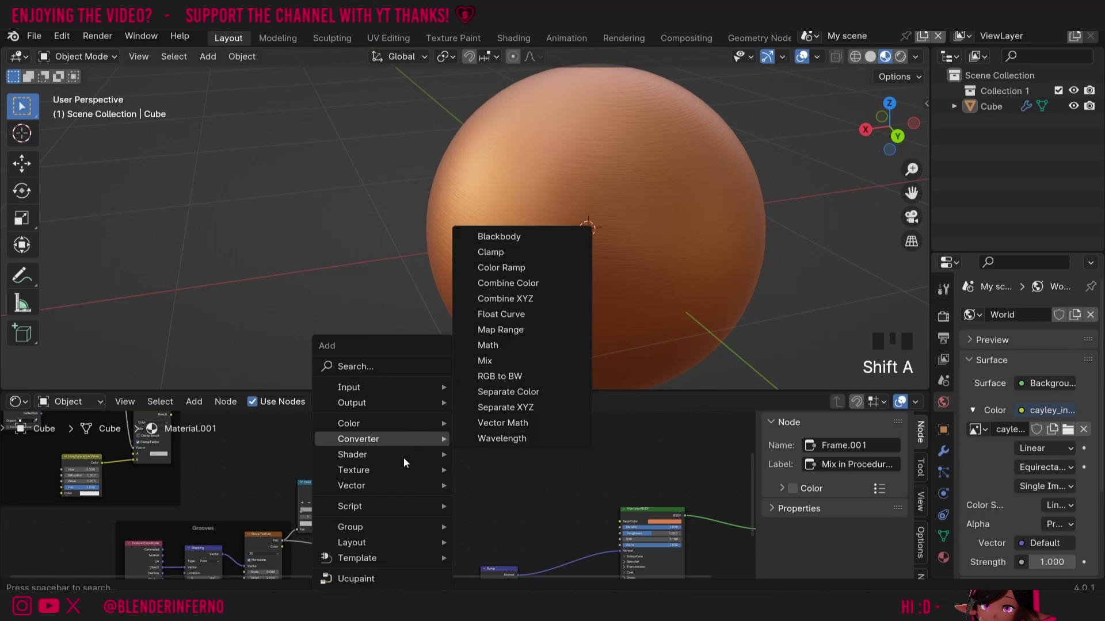
mouse_move(440, 469)
click(507, 345)
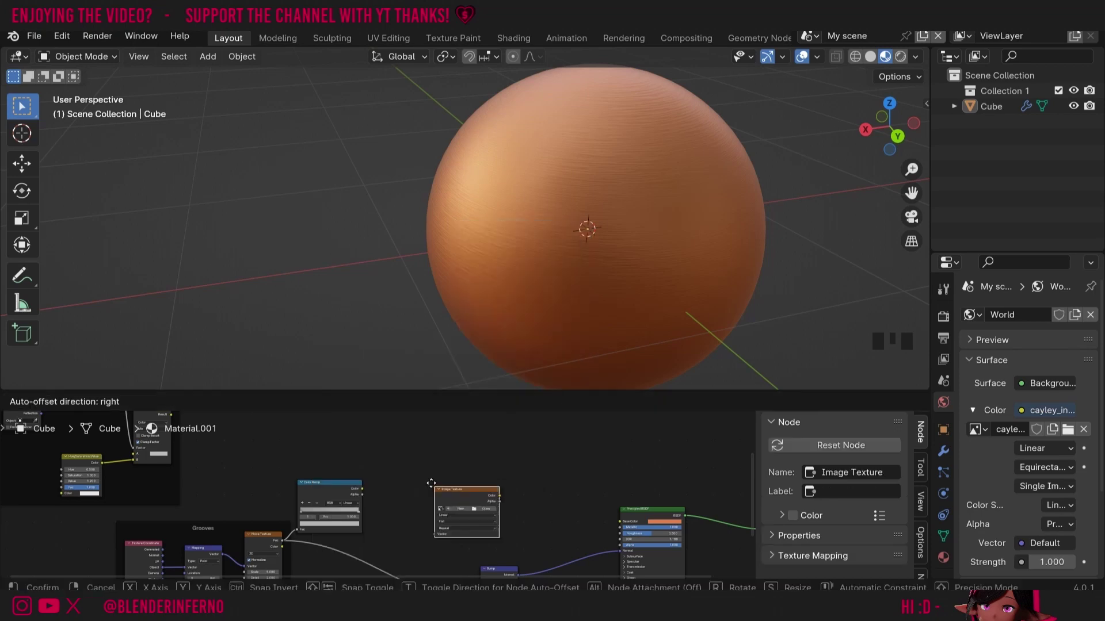
click(445, 474)
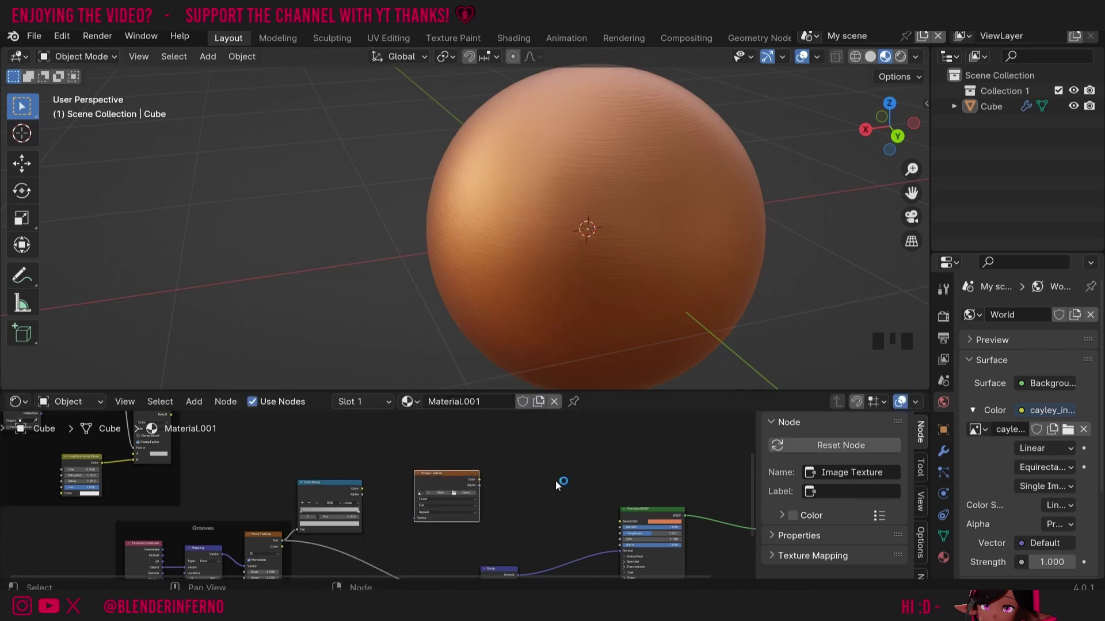
click(459, 492)
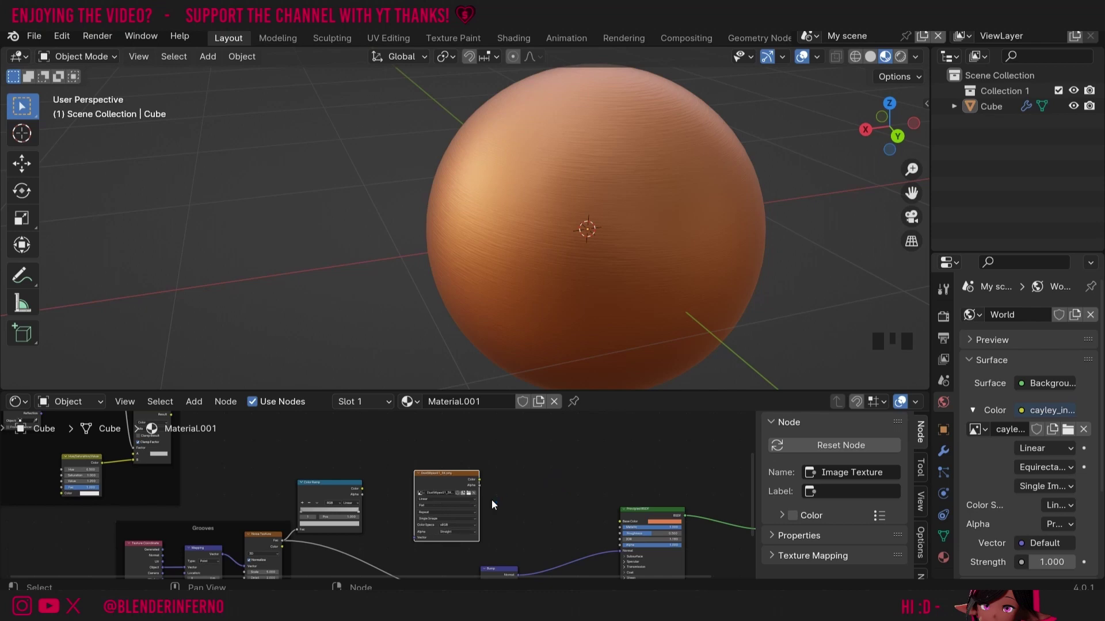
Set the Image Texture's color space to Non-Color and preview its Color output on the sphere.
click(453, 526)
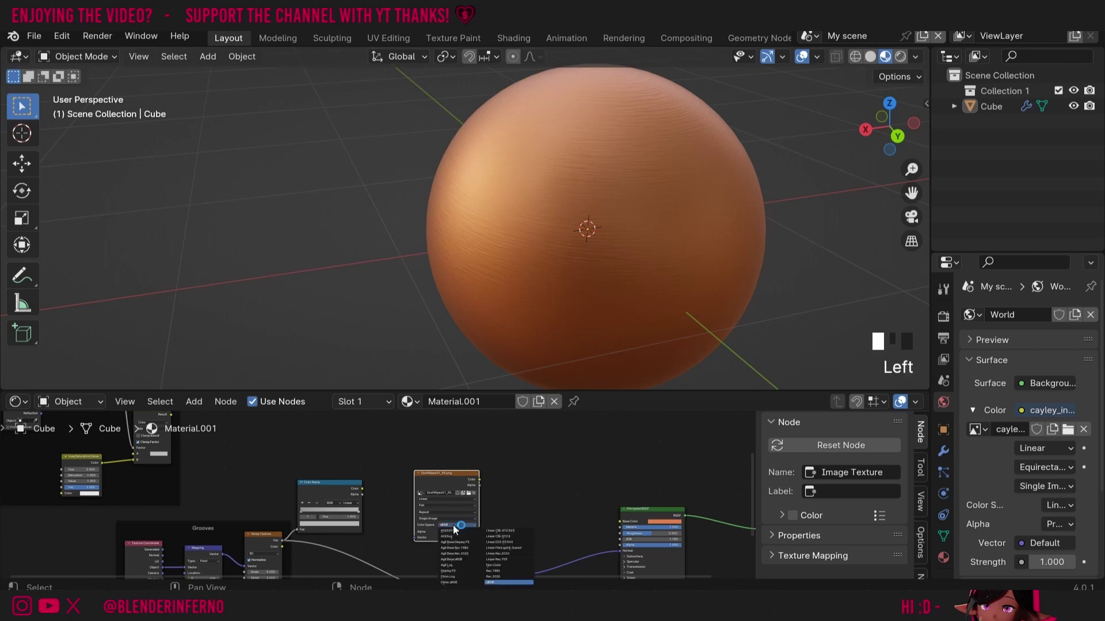
click(493, 565)
drag(457, 574, 496, 570)
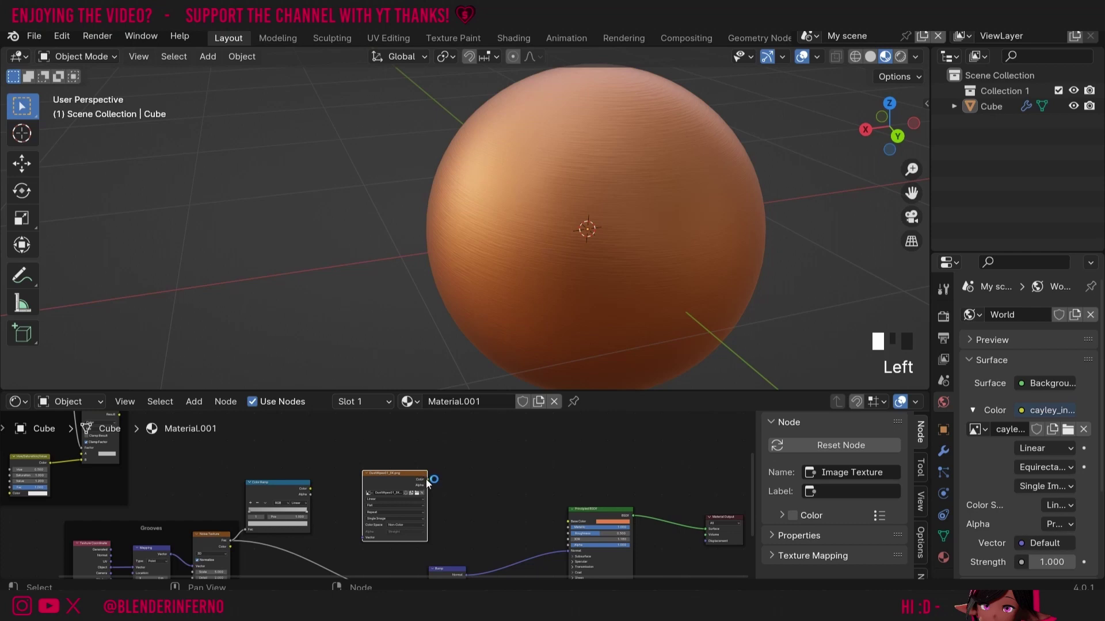
drag(428, 480, 705, 528)
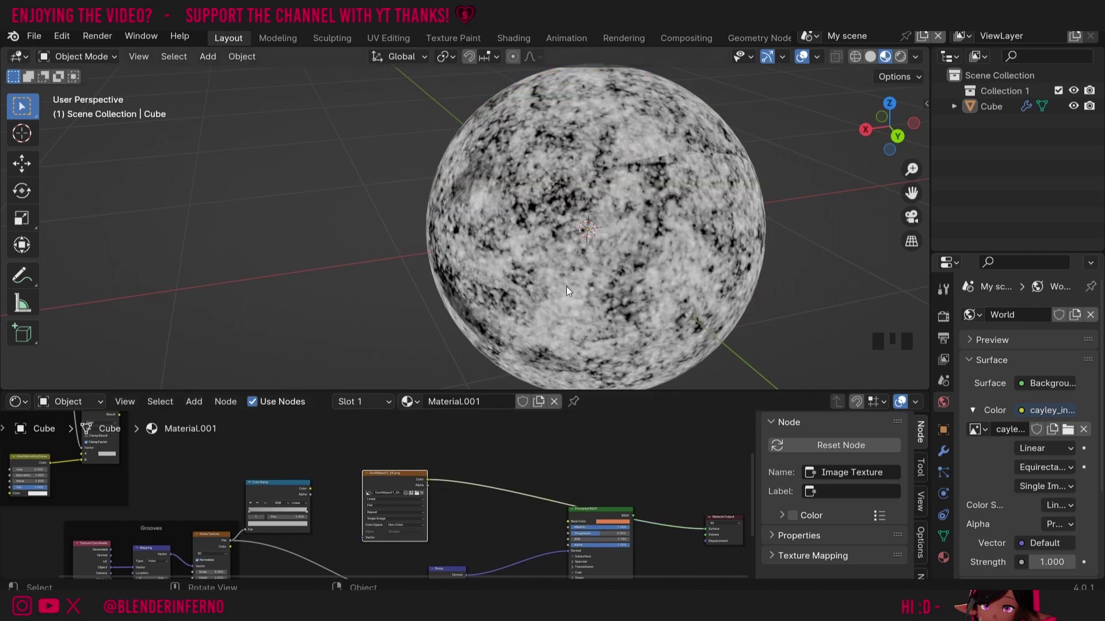
Move the Image Texture node clear of the Color Ramp and rename the material Bronze.
drag(410, 473, 462, 427)
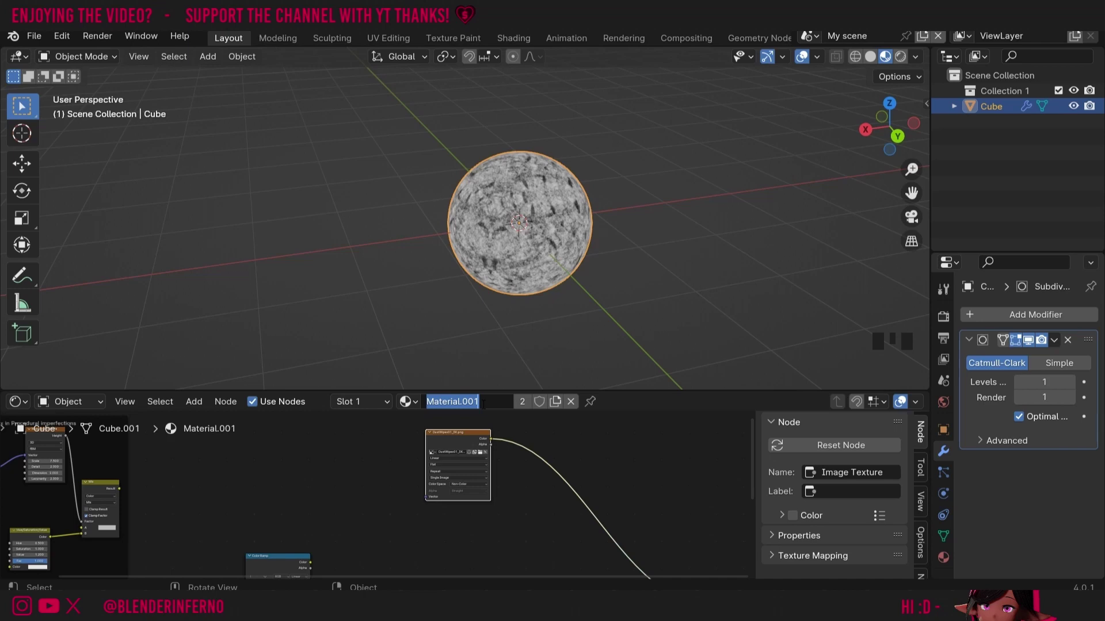
text(Bronze)
key(Return)
Add a Texture Coordinate node and link its UV output to the Image Texture's Vector input.
scroll(404, 481, up, 1)
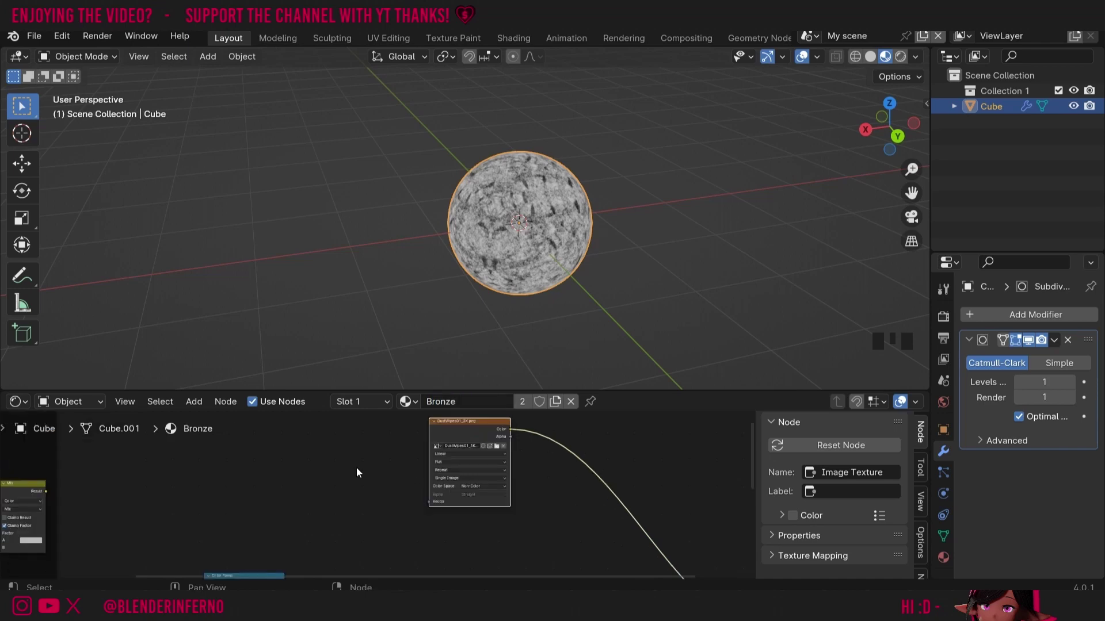
key(shift+a)
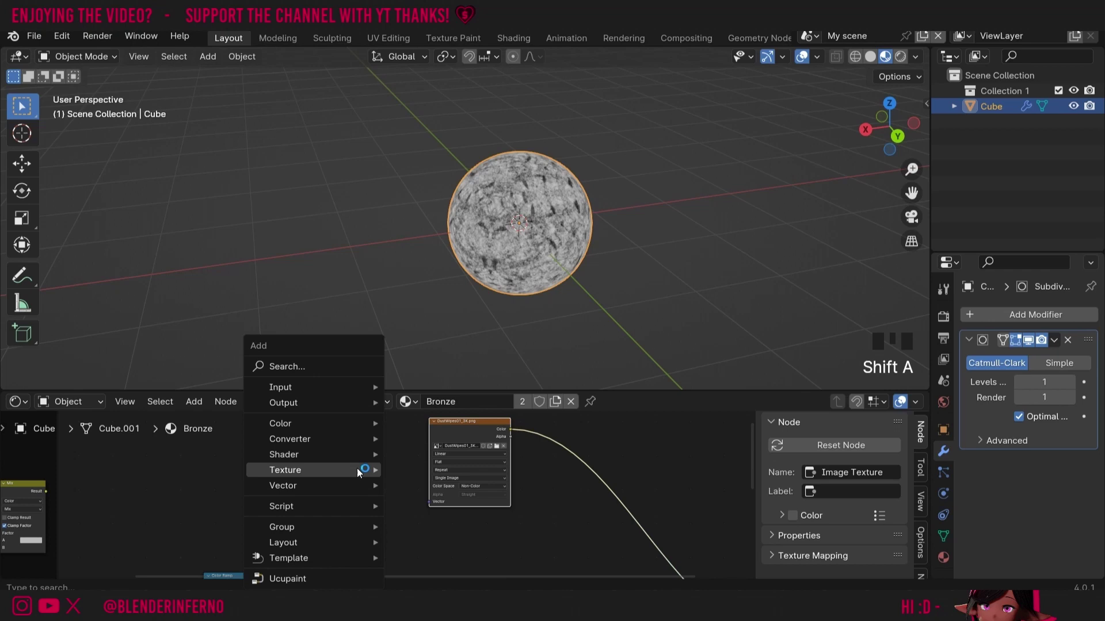
click(336, 385)
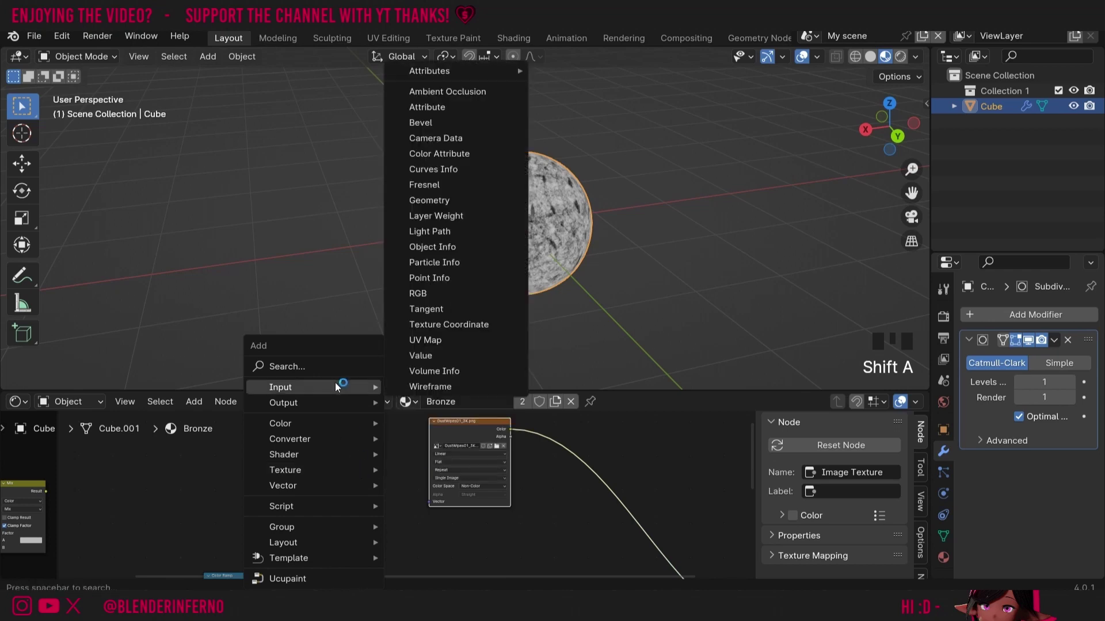
click(451, 327)
click(394, 476)
drag(393, 478, 422, 487)
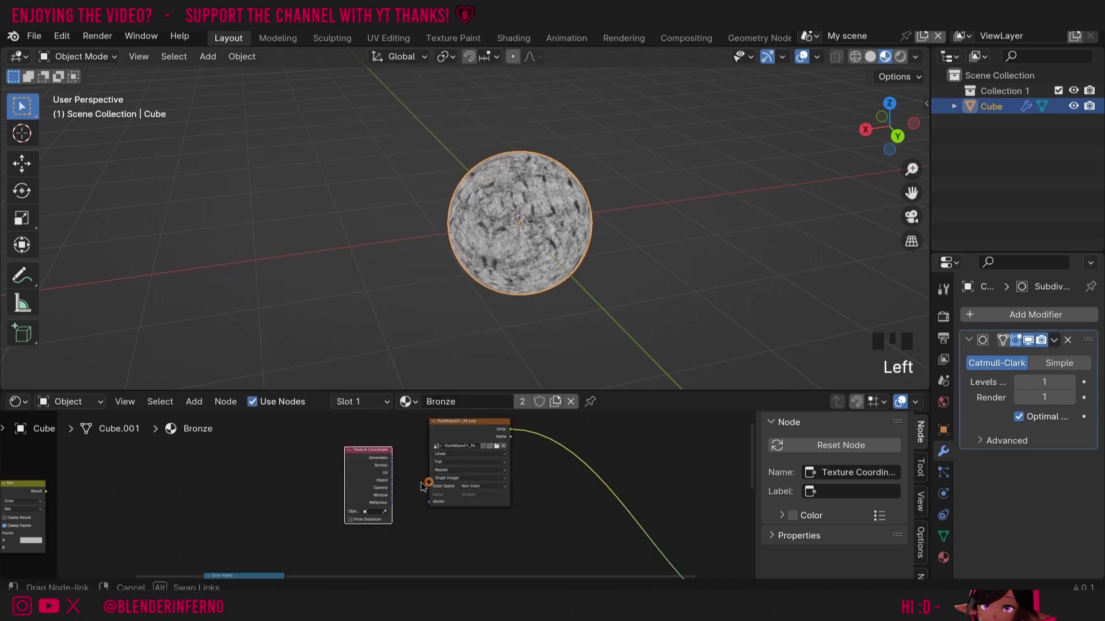
drag(540, 489, 581, 500)
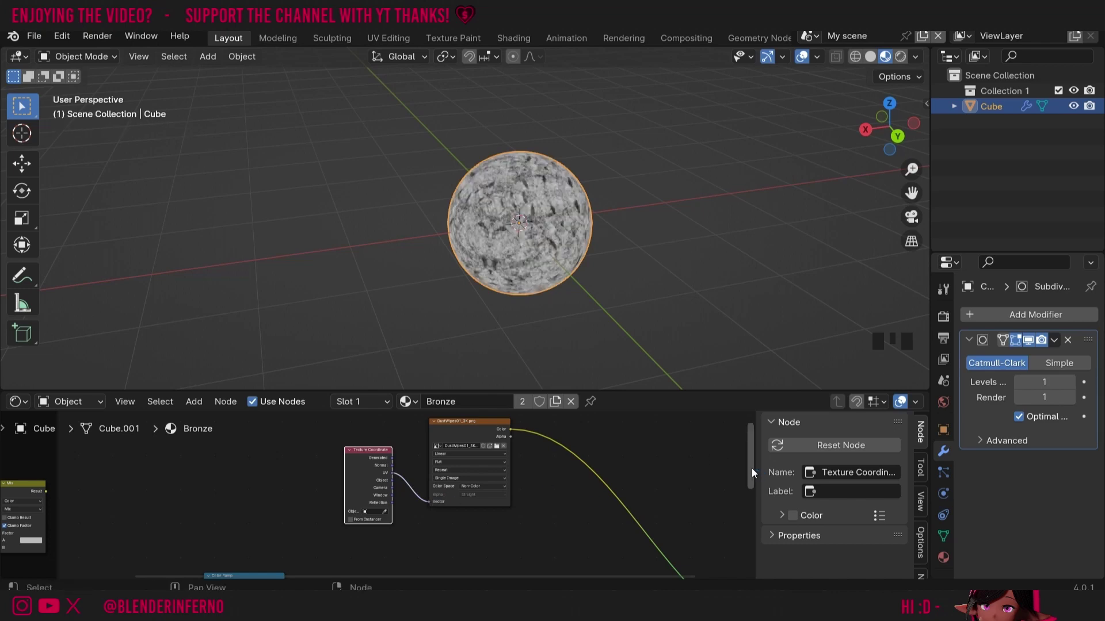
Add a Mix Color node between the Image Texture and the Principled BSDF.
drag(751, 468, 751, 482)
key(shift+a)
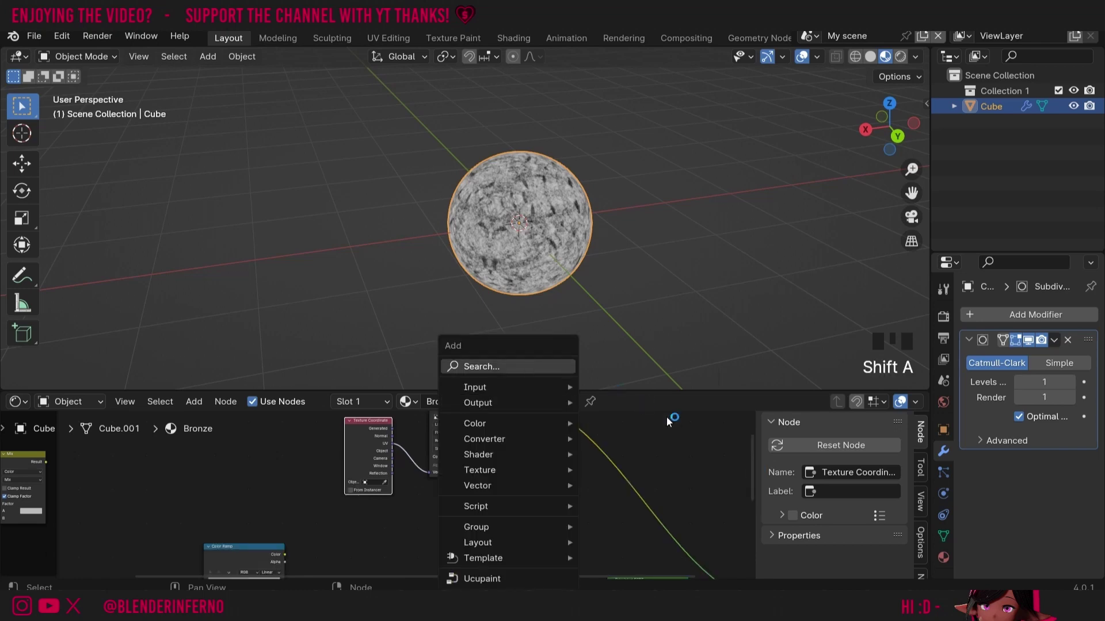
key(shift+a)
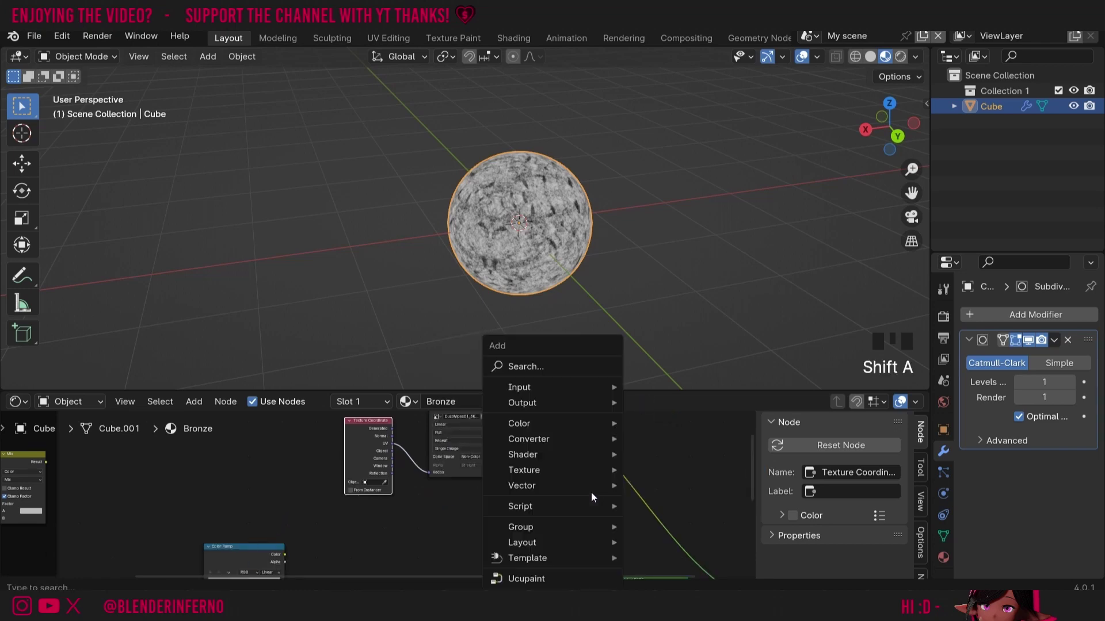
click(548, 365)
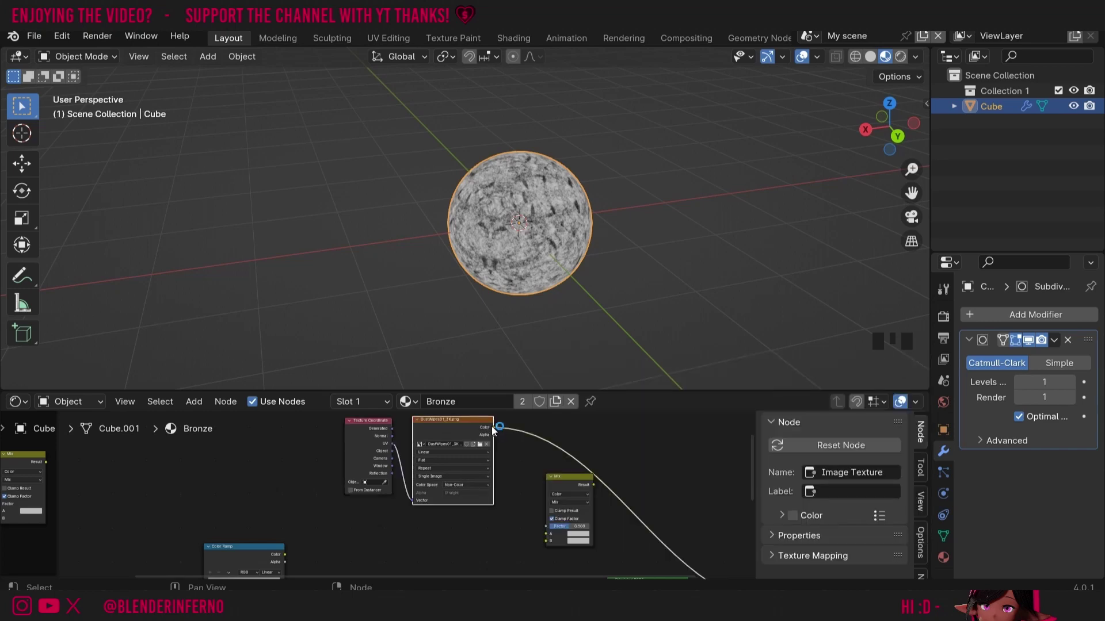
Reposition the Color Ramp and link its Color output to both the A and B inputs of the new Mix node.
mouse_move(911, 170)
mouse_down()
mouse_move(911, 136)
mouse_move(911, 147)
mouse_up()
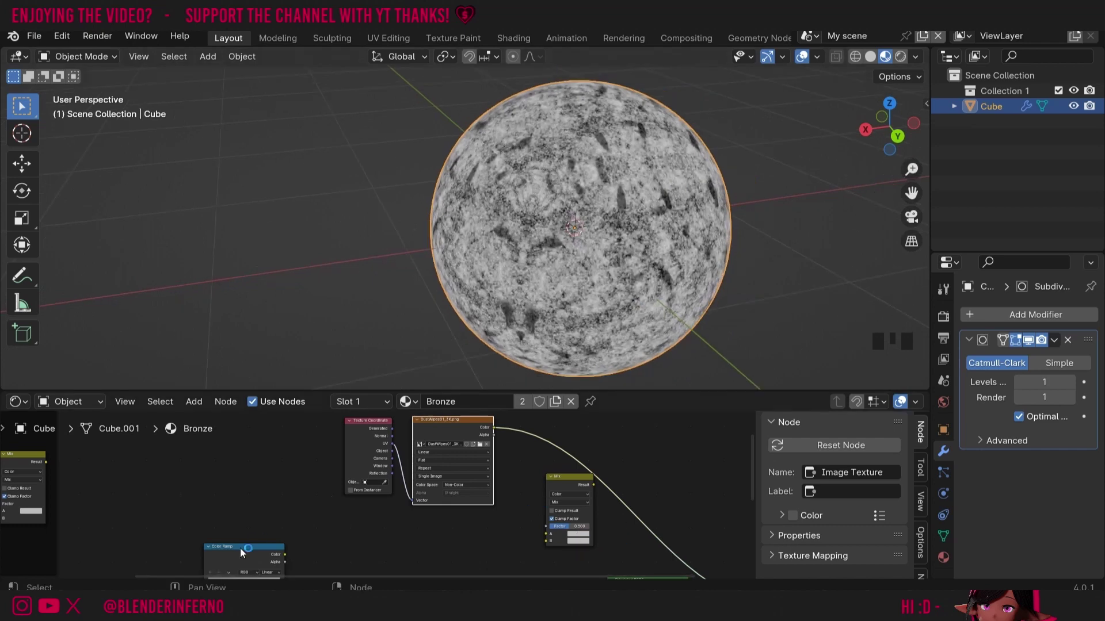
drag(281, 556, 318, 534)
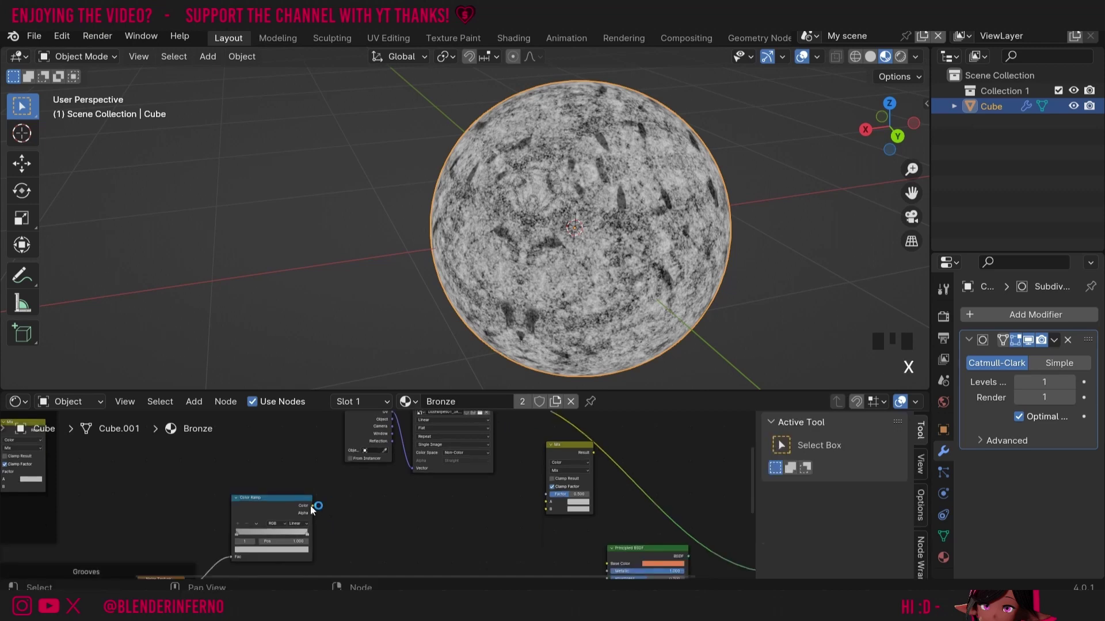
click(312, 506)
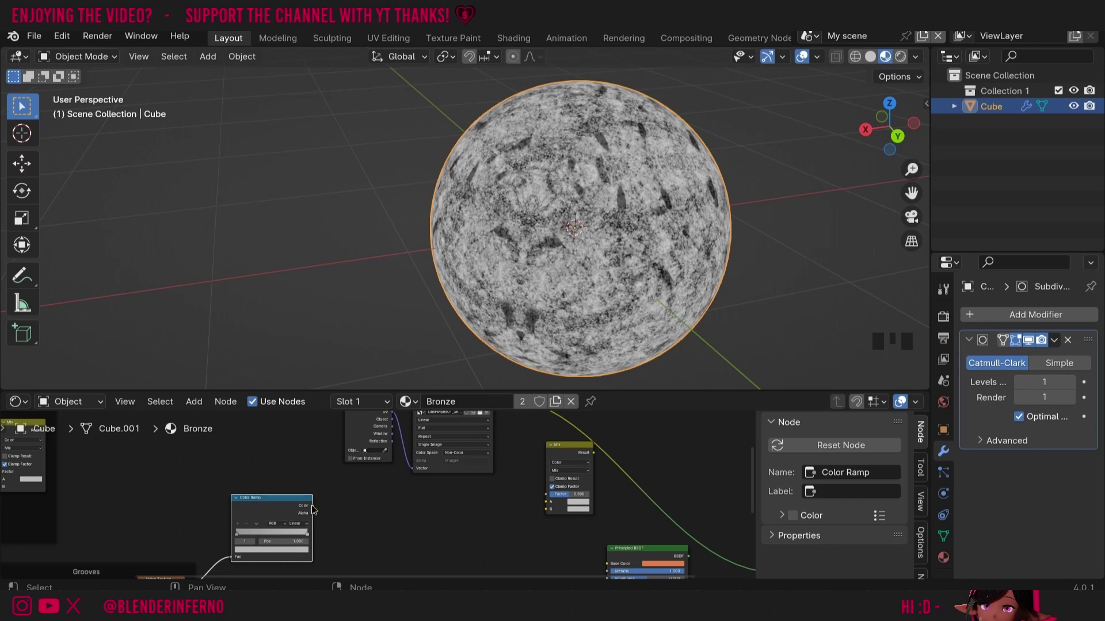
drag(312, 505, 547, 504)
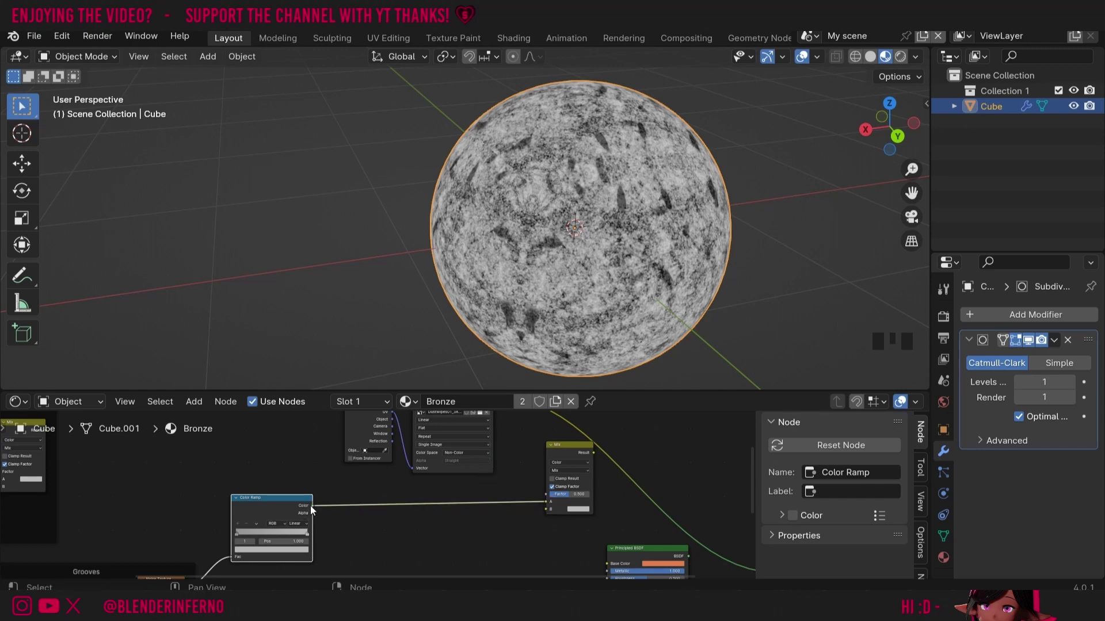
drag(310, 506, 545, 510)
drag(750, 482, 751, 467)
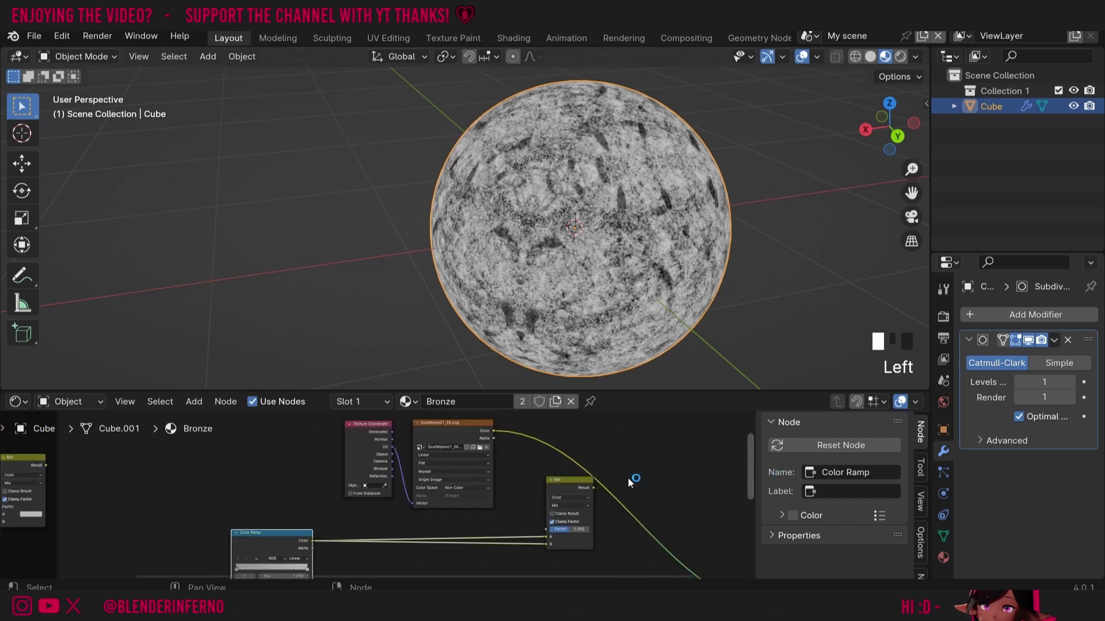
Link the Image Texture's Color to the new Mix node's Factor and preview the Mix result on the sphere.
click(490, 432)
drag(493, 431, 568, 486)
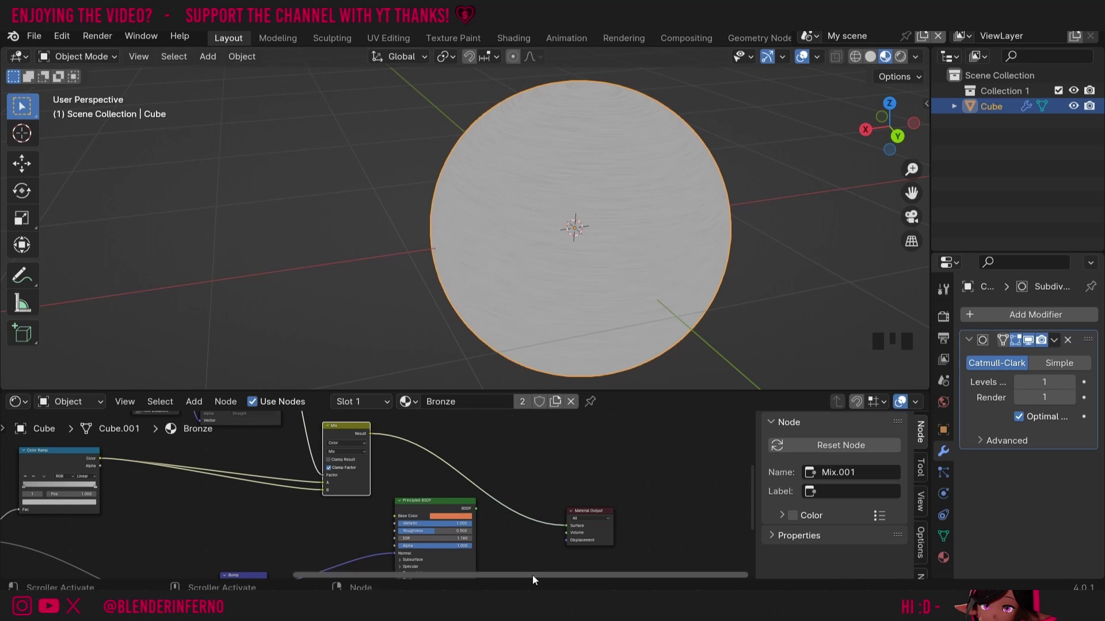
drag(533, 575, 457, 581)
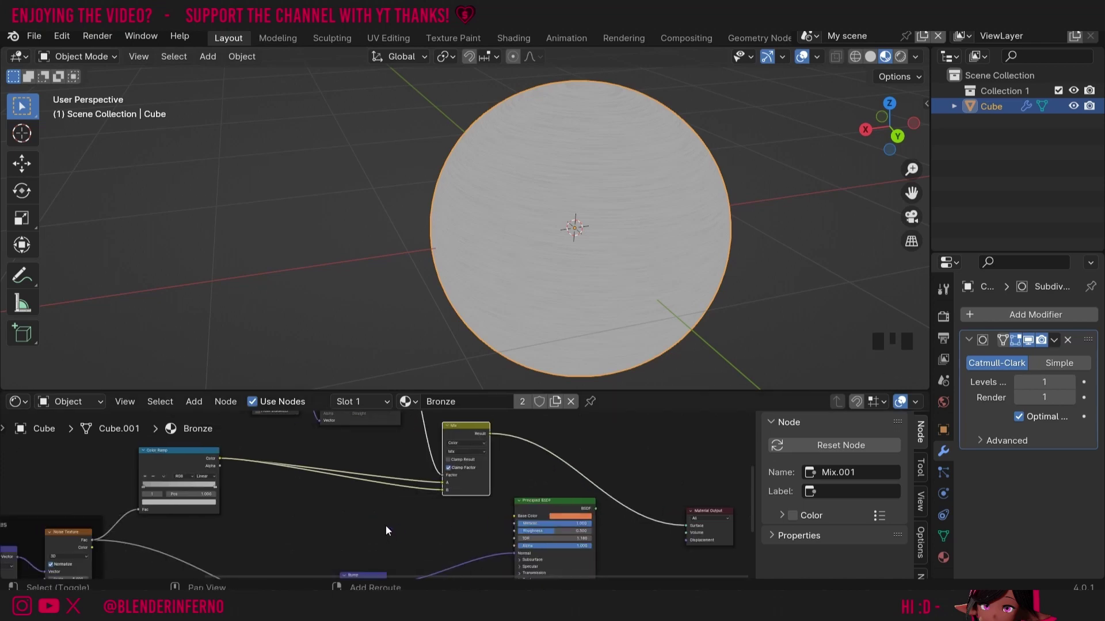
Insert a Hue/Saturation/Value node on the link between the Color Ramp's Color output and the new Mix node's B input.
key(shift+a)
click(352, 369)
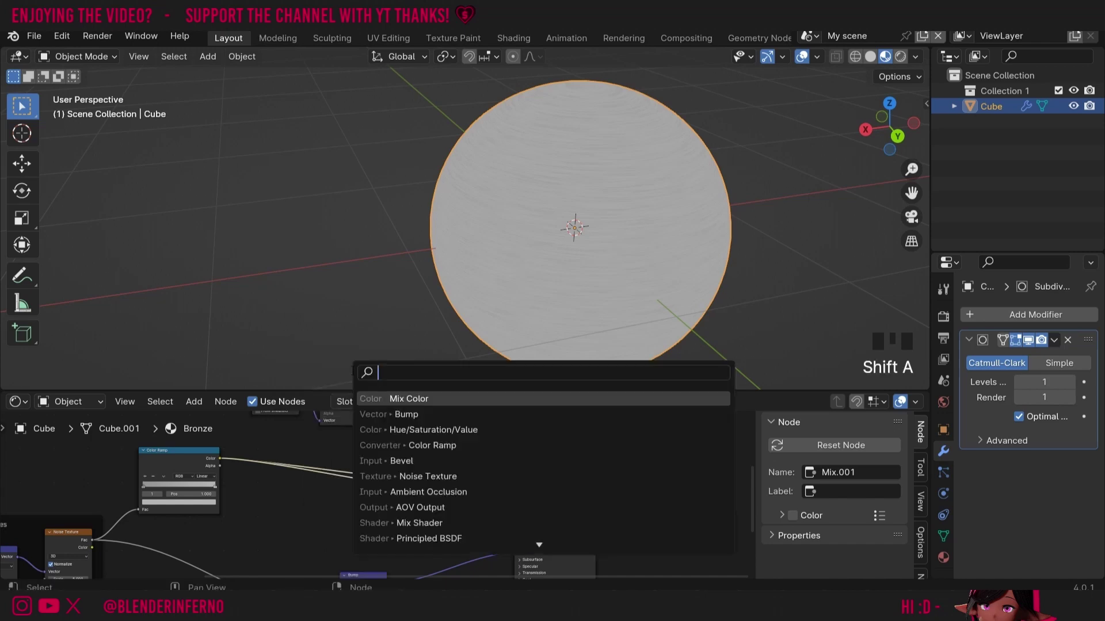
click(405, 430)
click(366, 486)
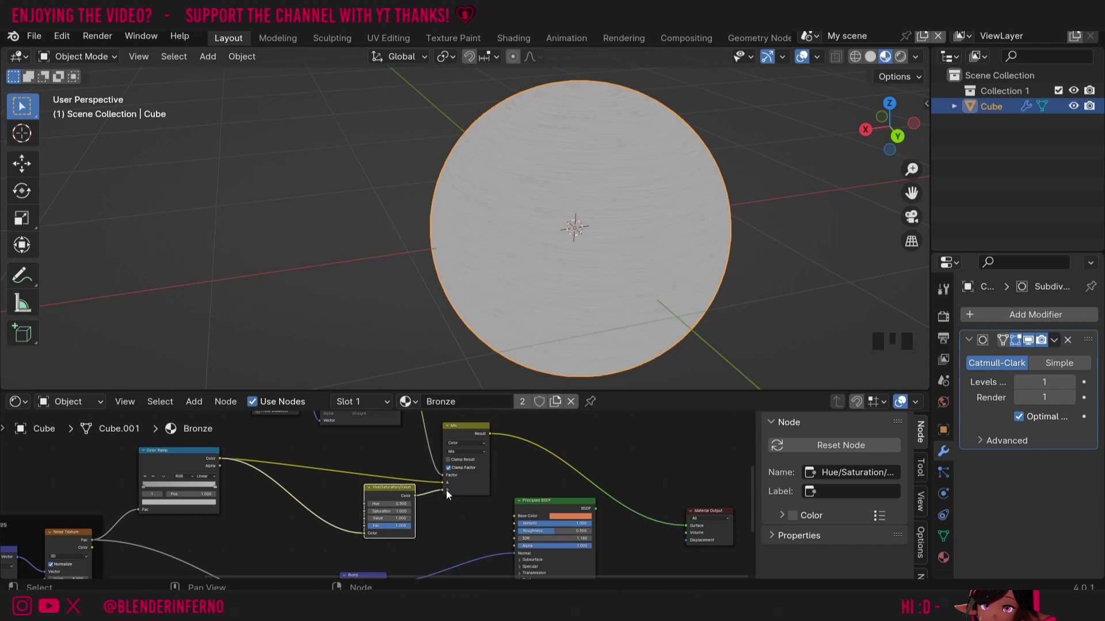
Try a Value of 2 on the Hue/Saturation/Value node feeding the new Mix node.
click(410, 519)
click(409, 519)
drag(912, 170, 912, 165)
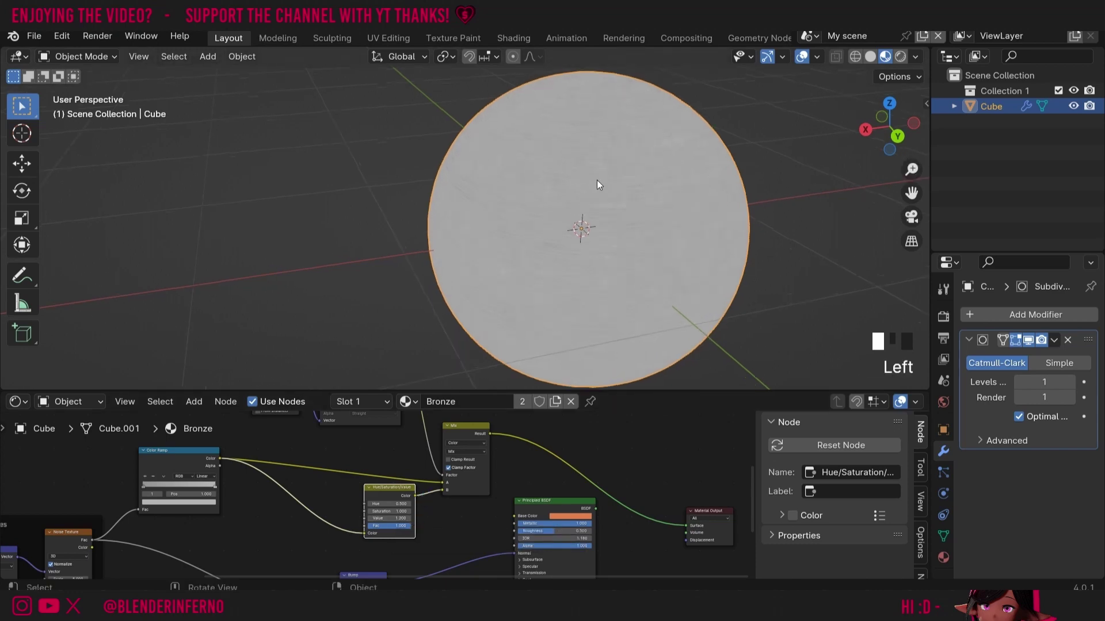
click(391, 519)
text(2)
key(Return)
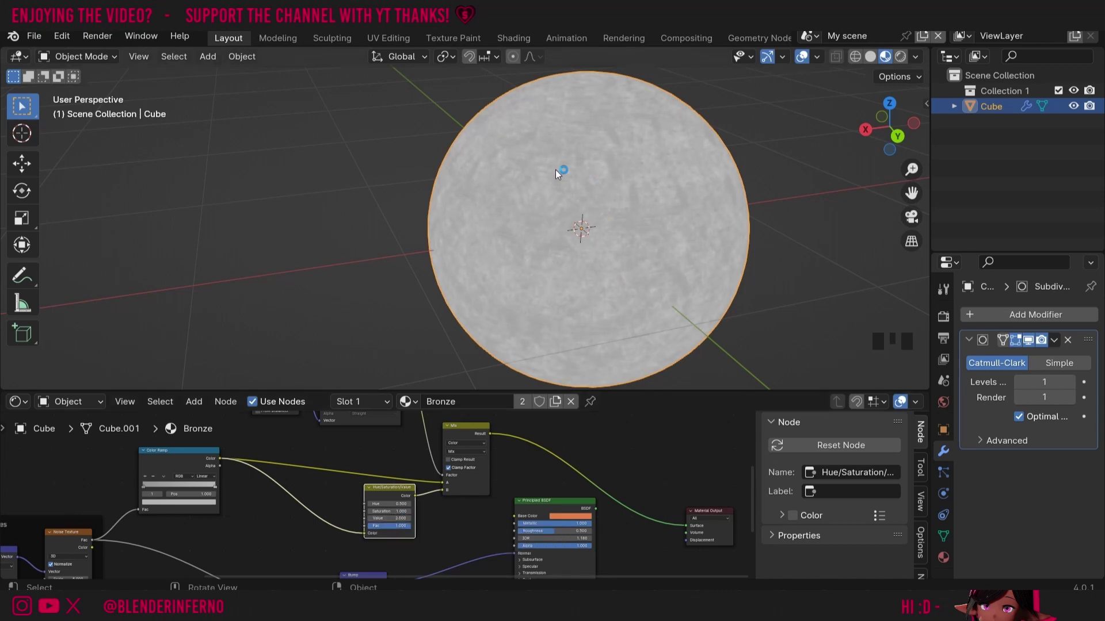
Set the Hue/Saturation/Value node's Value to 1.2.
click(391, 518)
text(1.2)
key(Return)
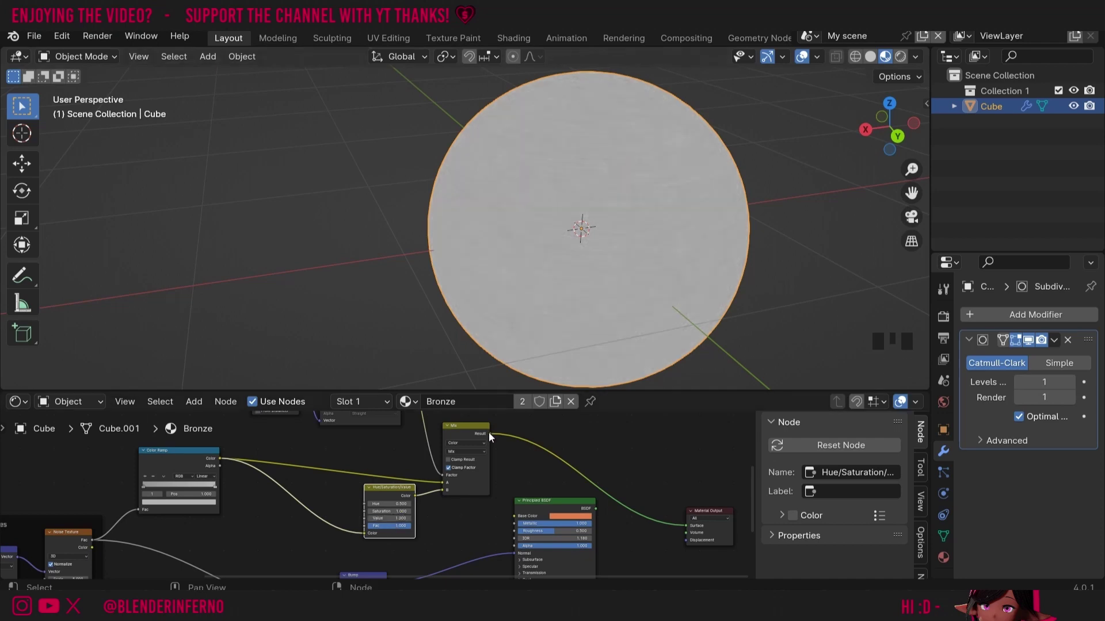
Link the new Mix node's Result to the Principled BSDF's Roughness and reconnect the BSDF output to the Material Output's Surface.
drag(489, 433, 514, 531)
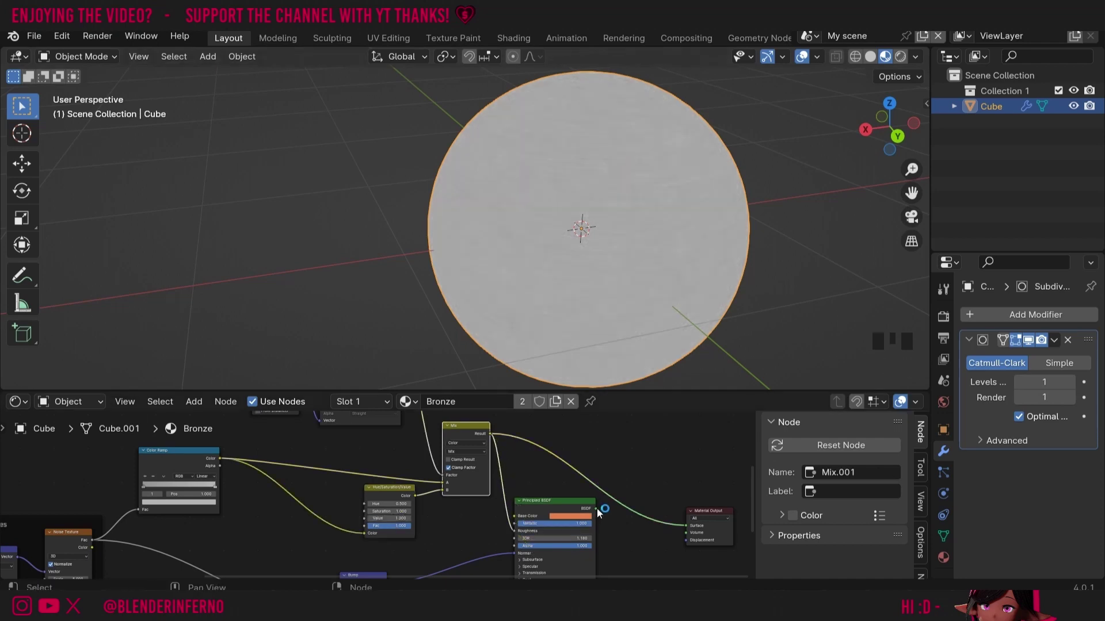
drag(596, 509, 690, 525)
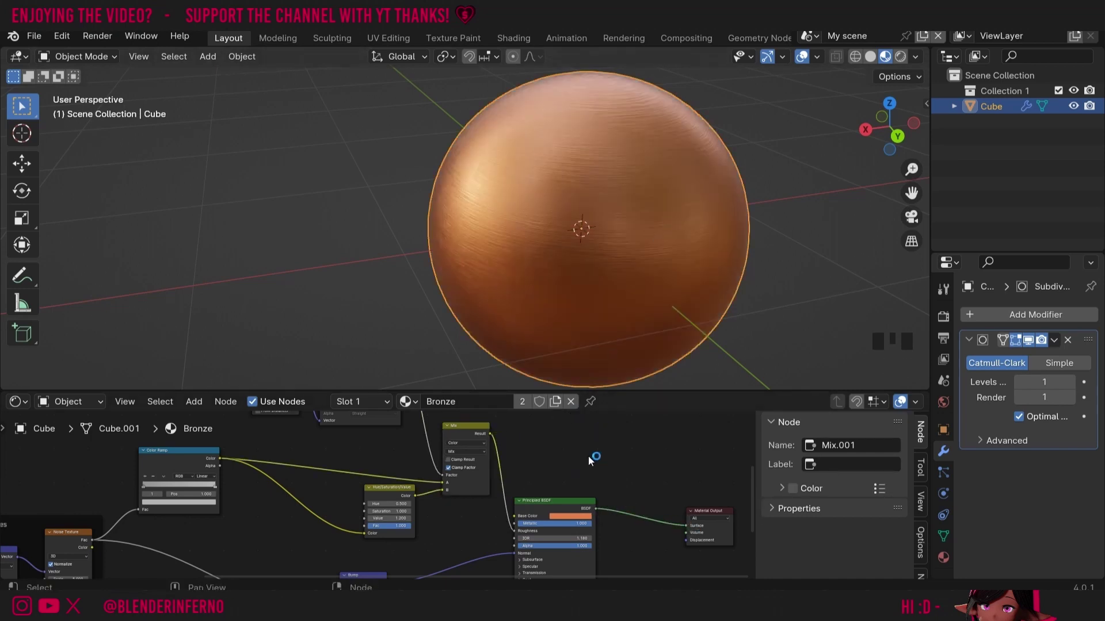
Group the dust texture, coordinate, Hue/Saturation/Value and Mix nodes in a frame labelled "Mix in Dust".
scroll(593, 440, down, 3)
drag(752, 489, 752, 464)
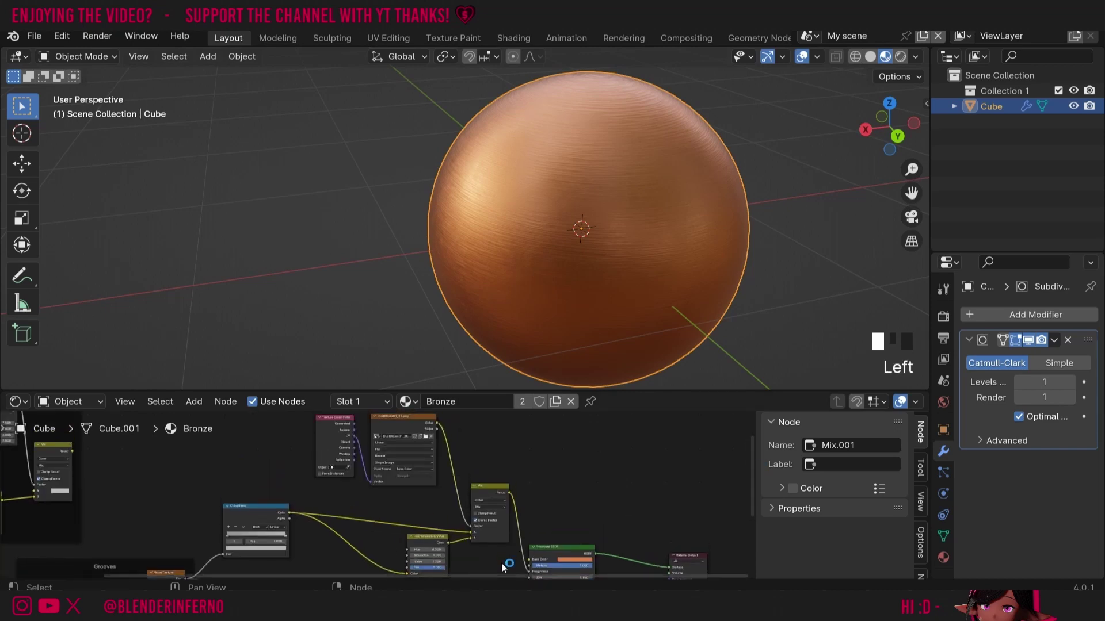
drag(500, 565, 337, 457)
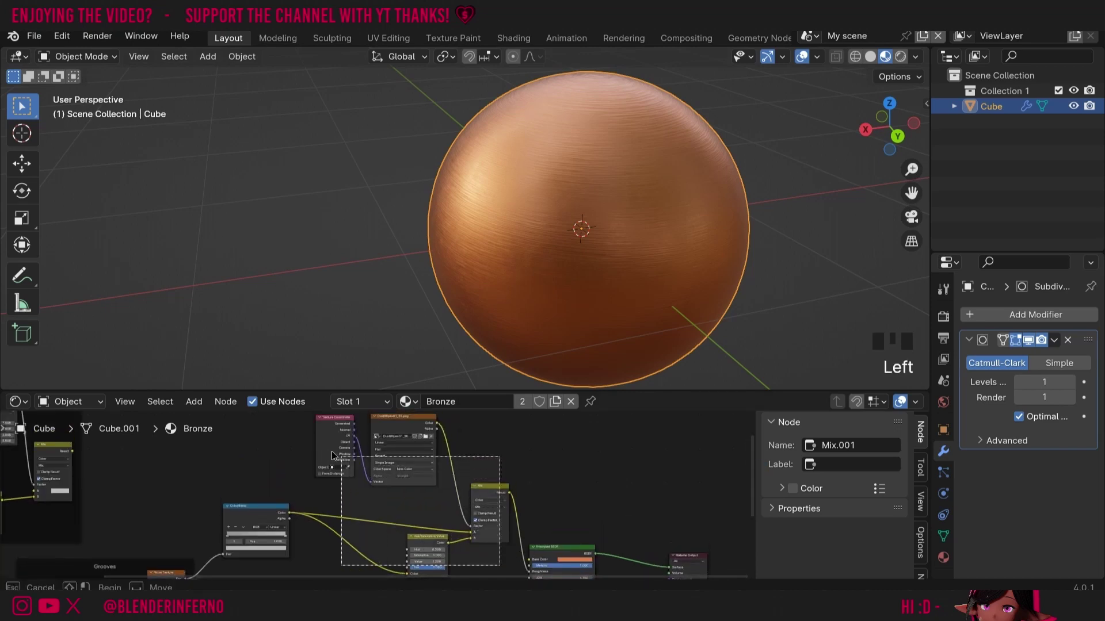
key(ctrl+j)
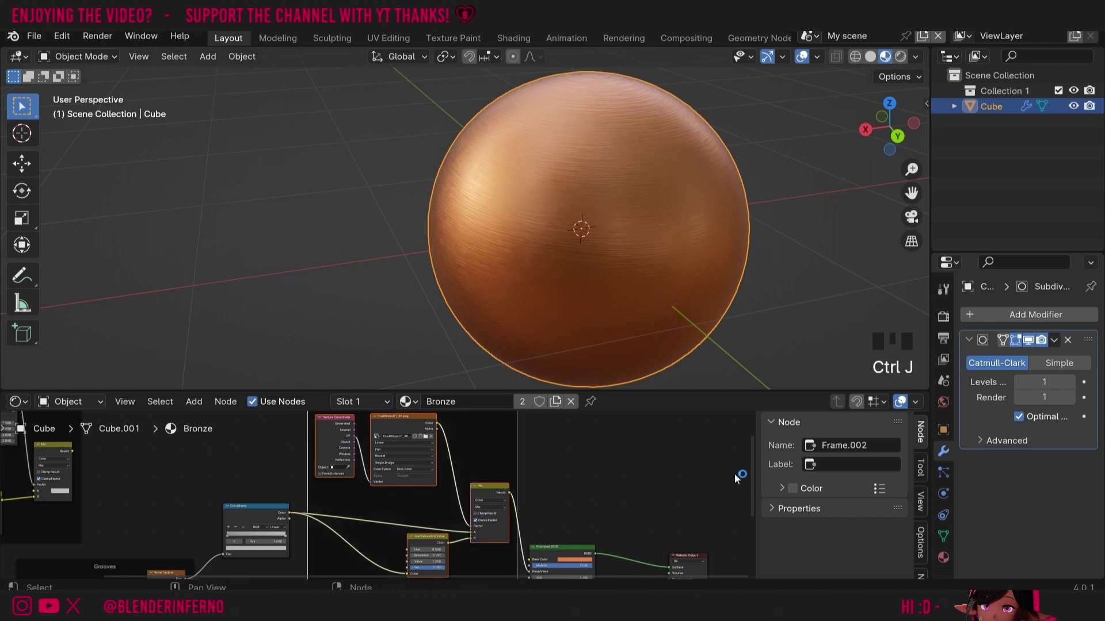
click(852, 465)
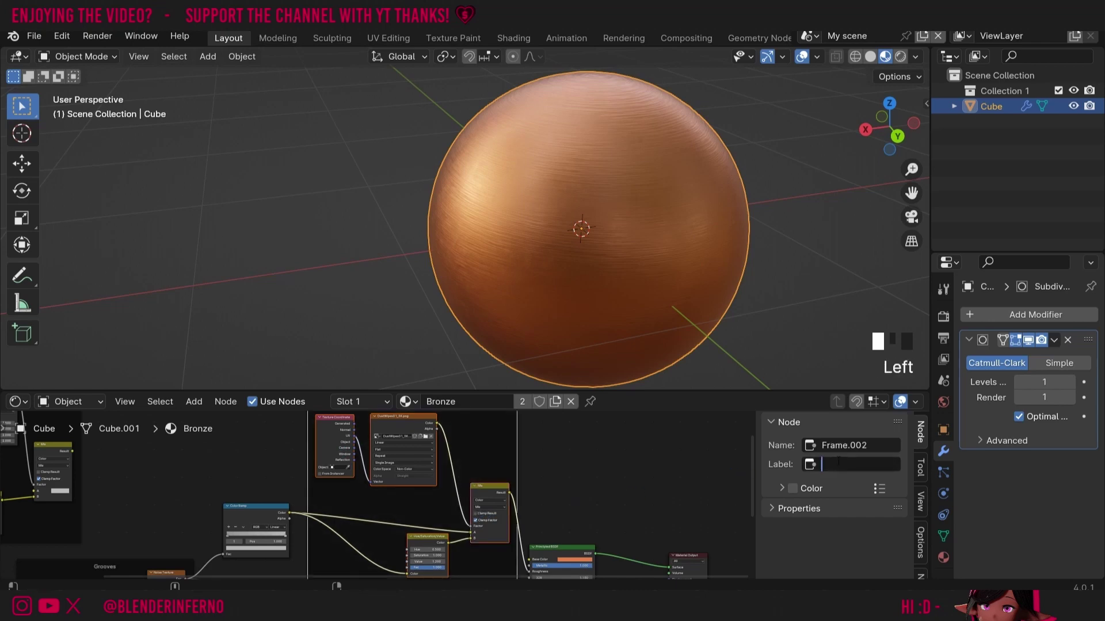
text(Mix in Dust)
click(685, 447)
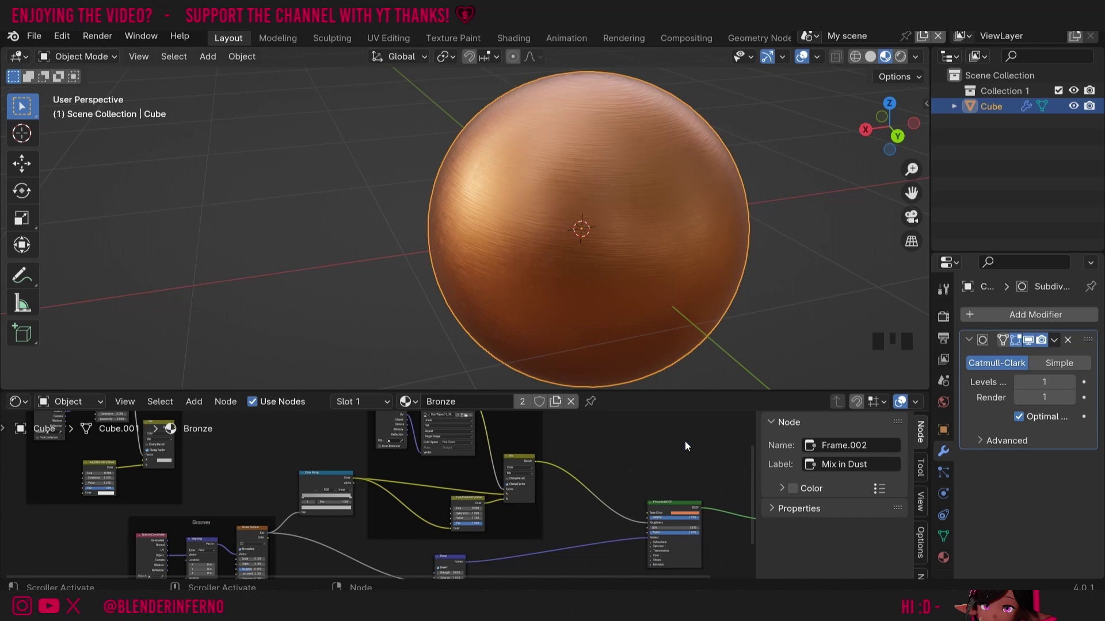
Duplicate the Mix in Dust frame together with its coordinate, image, Hue/Saturation/Value and Mix nodes.
click(533, 520)
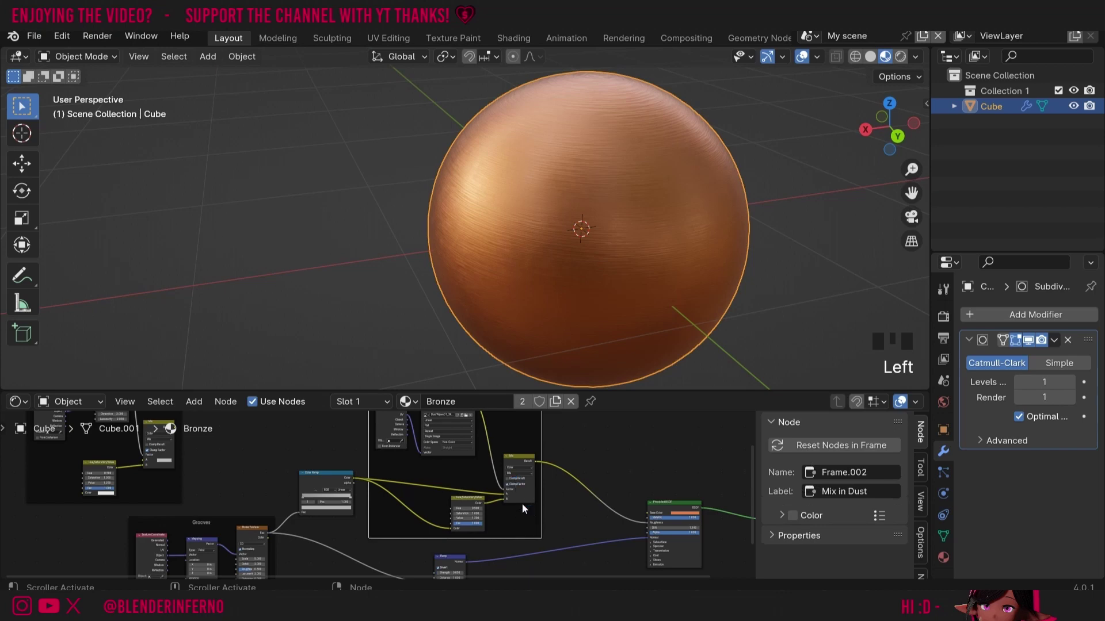
shift+click(521, 457)
shift+click(468, 498)
shift+click(448, 452)
shift+click(405, 433)
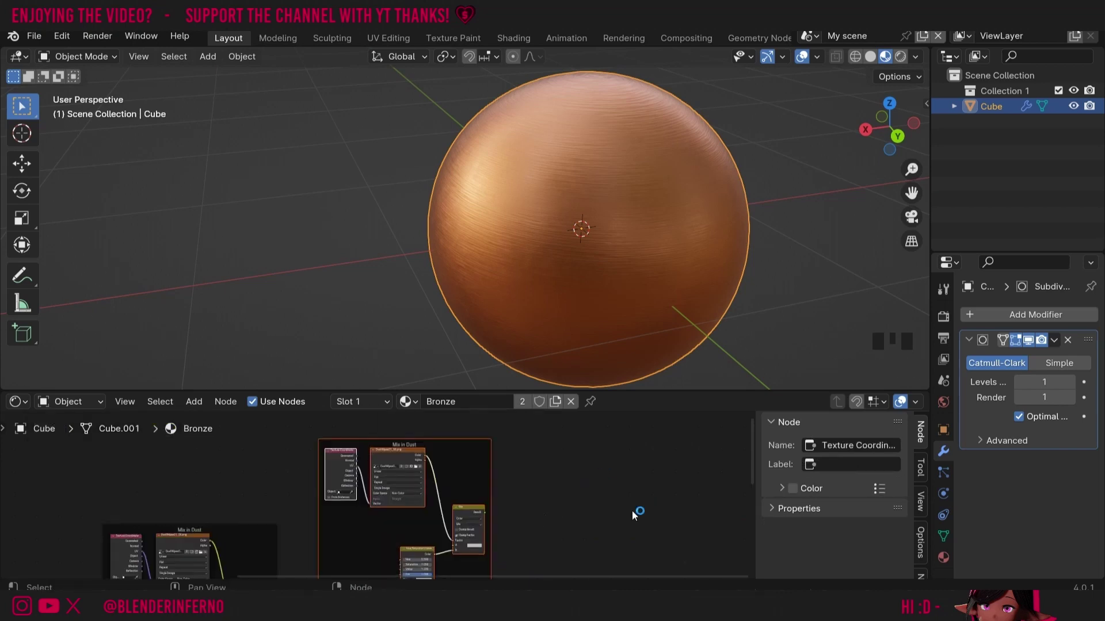
drag(751, 469, 753, 524)
scroll(645, 482, down, 3)
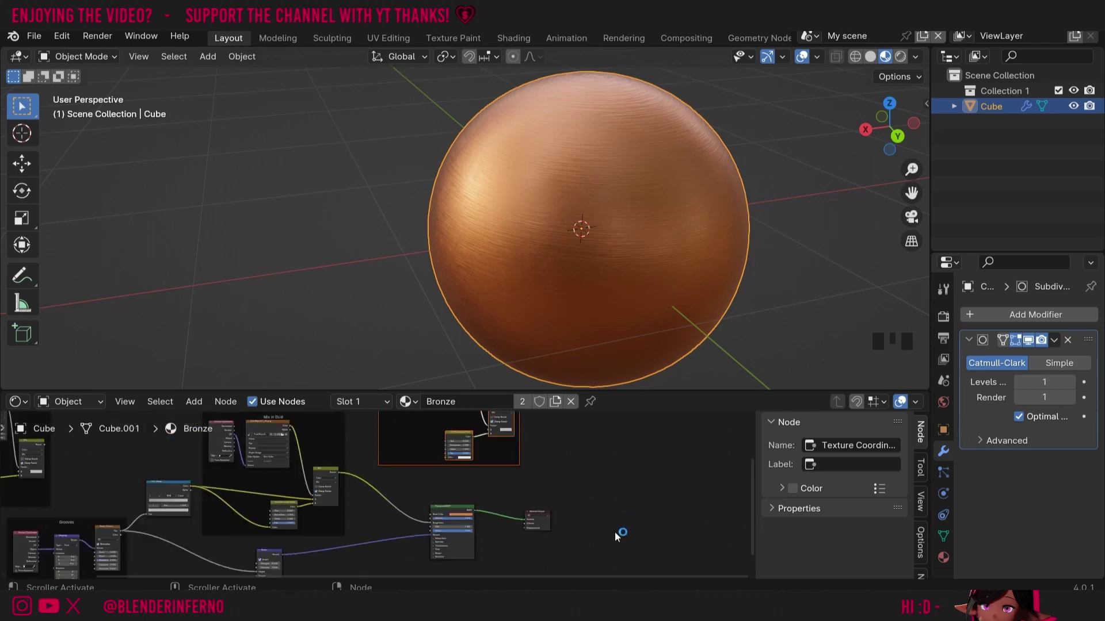
Move the Principled BSDF and Material Output farther along and place the duplicated frame between the Mix in Dust frame and the shader.
click(582, 562)
drag(580, 565, 592, 506)
drag(498, 462, 486, 526)
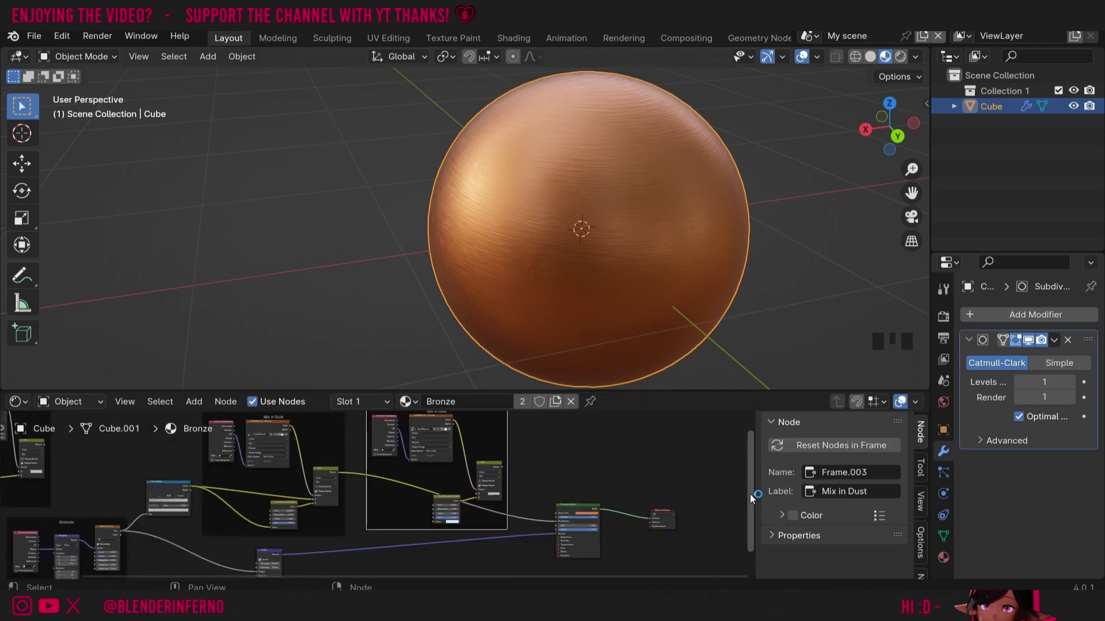
Relabel the duplicated frame as "Mix in Fingerprints".
drag(750, 495, 753, 488)
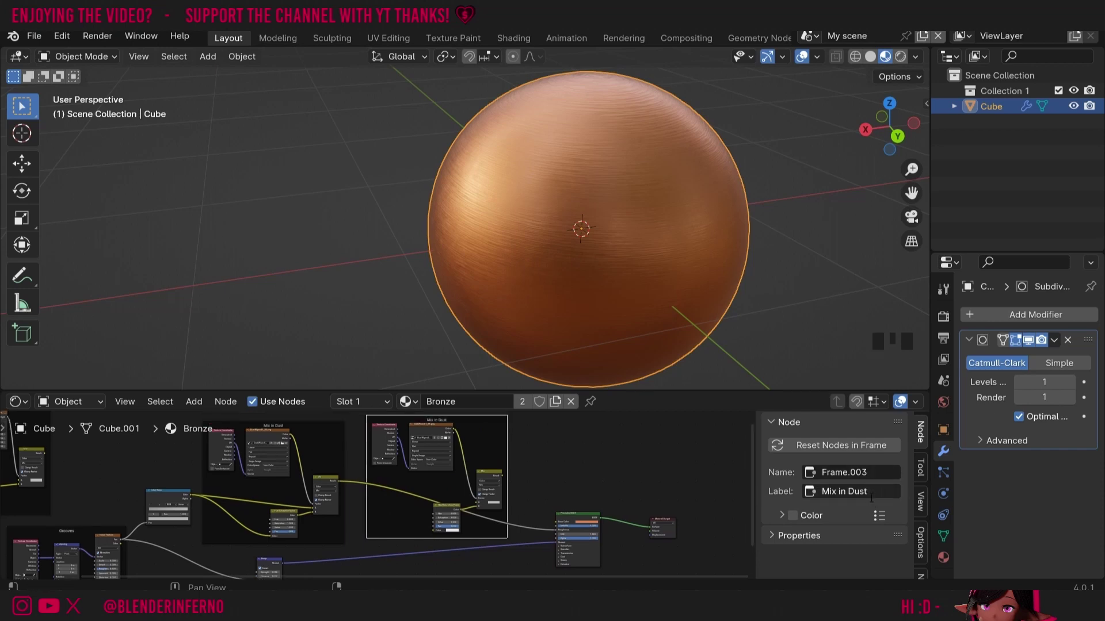
double_click(871, 498)
text(Mix in Fingerprints)
key(Return)
Load a fingerprints image into the duplicated Image Texture node and set its color space to Non-Color.
scroll(449, 435, up, 2)
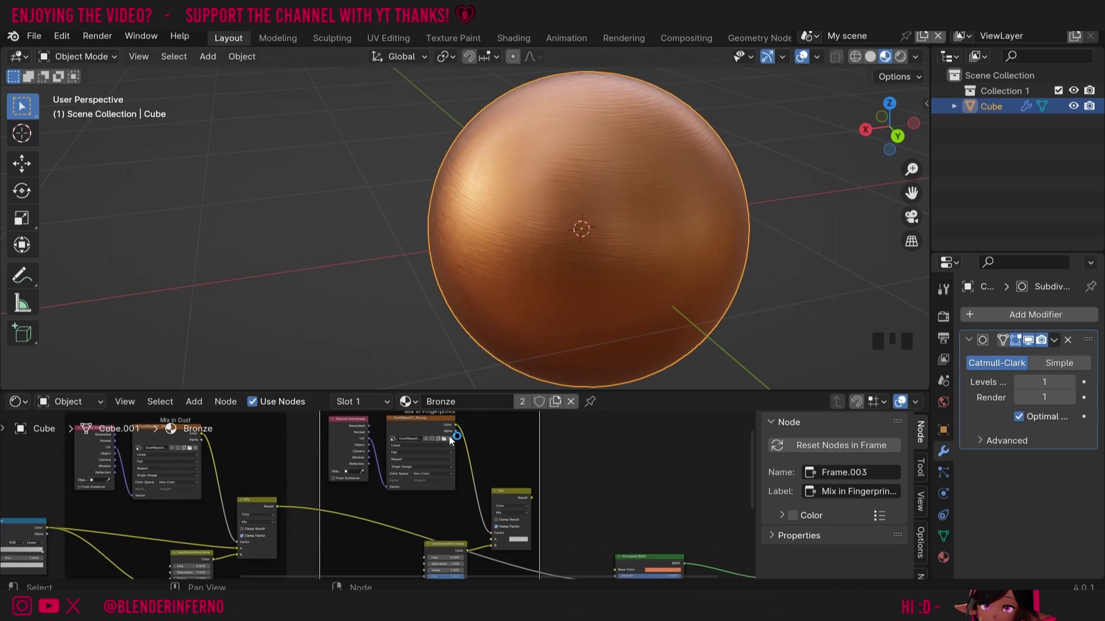
click(449, 440)
click(435, 440)
click(429, 474)
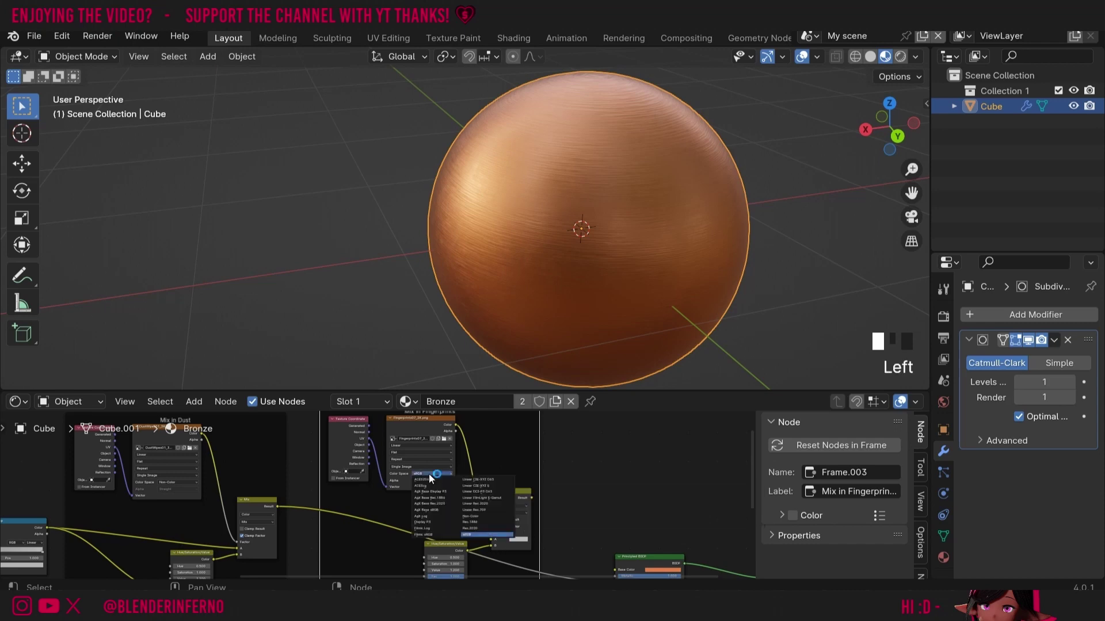
click(471, 516)
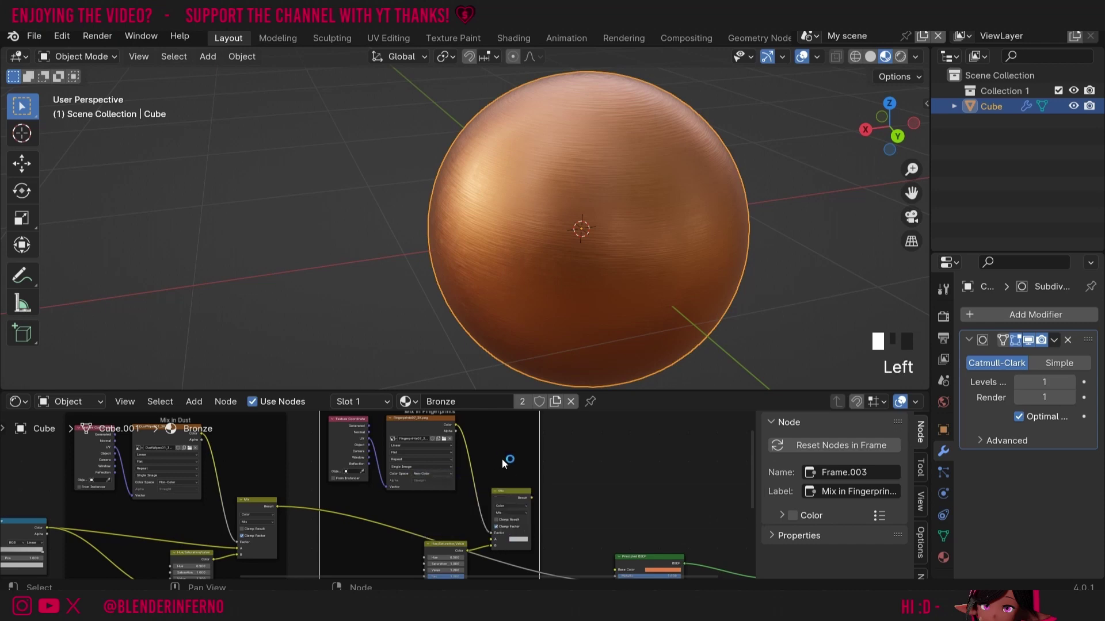
Link the dust Mix Result to the fingerprint Mix node's A input and to its Hue/Saturation/Value node's Color input.
drag(752, 470, 752, 479)
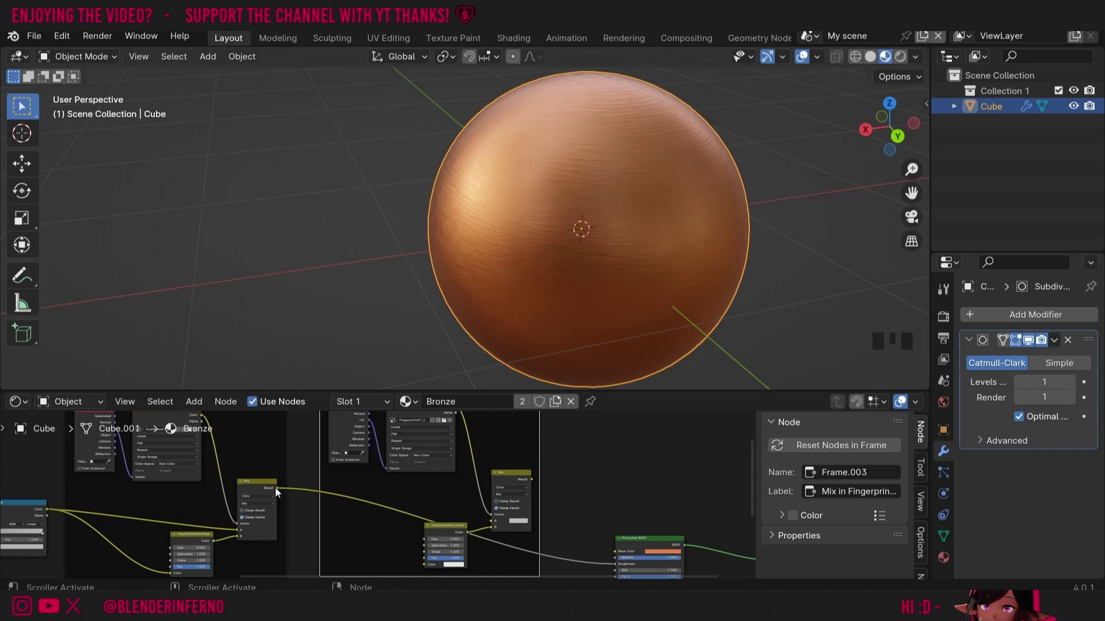
drag(275, 488, 490, 521)
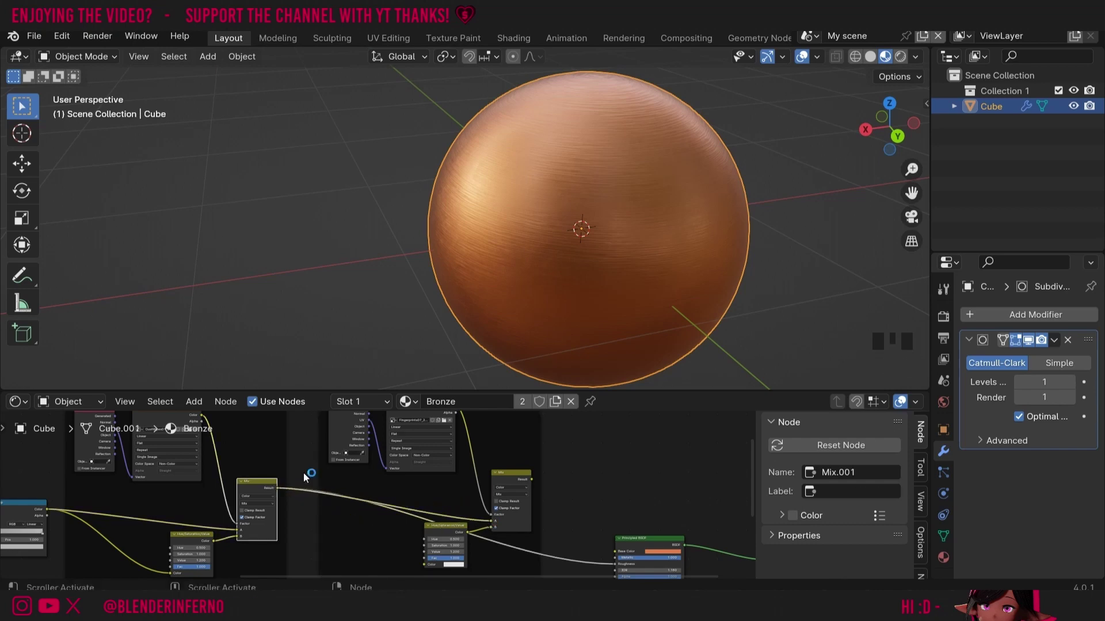
drag(276, 488, 426, 565)
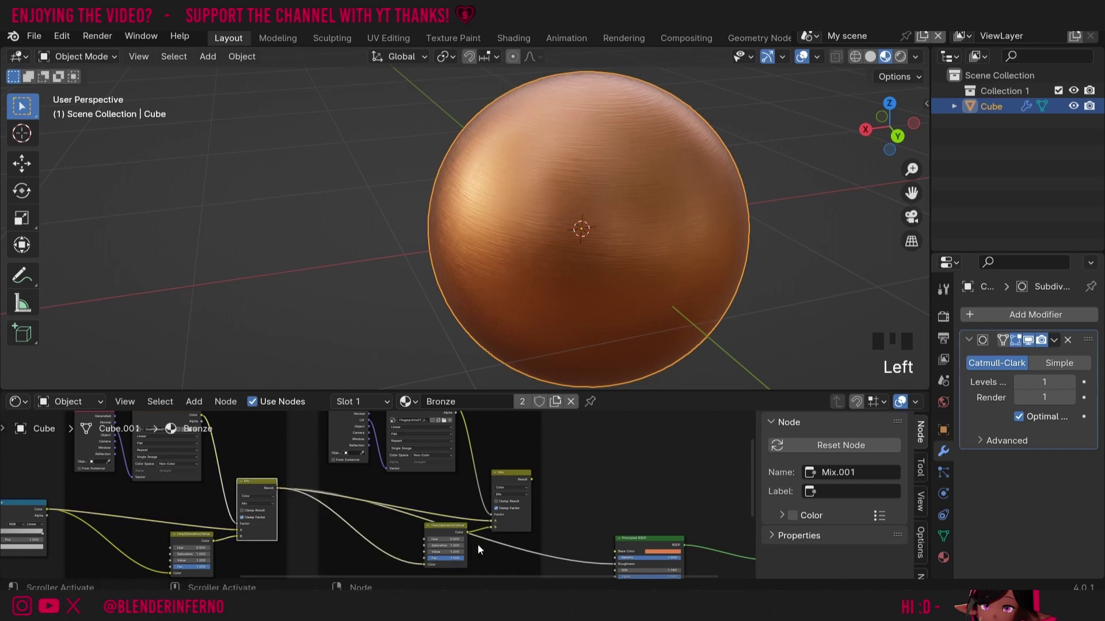